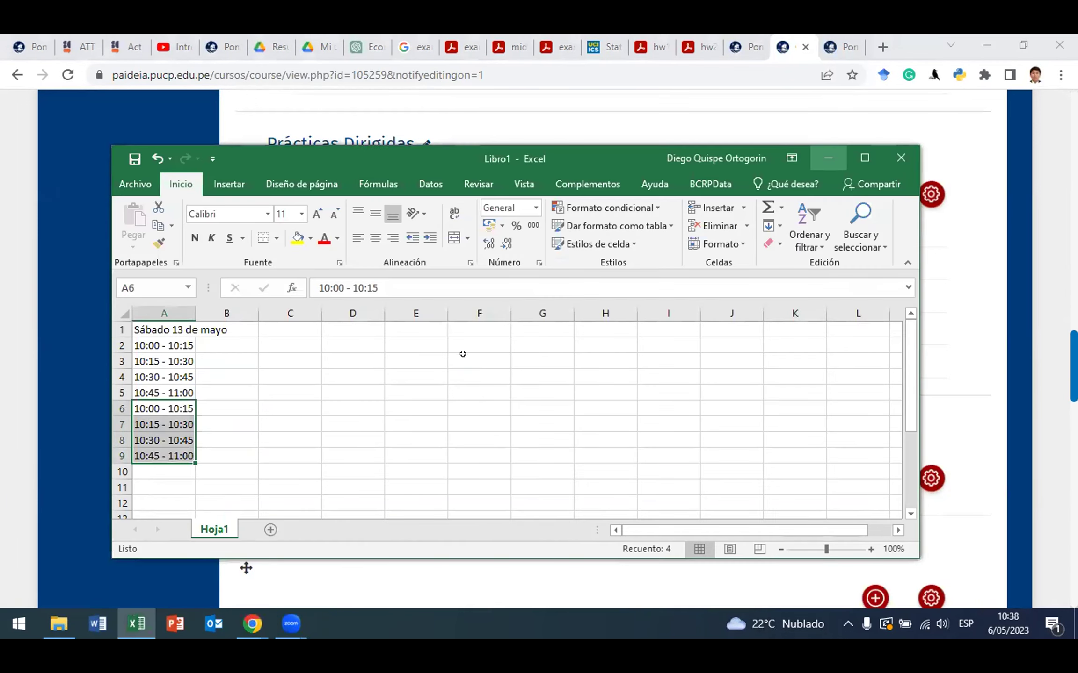
Step: Enter the numbered list "1. X", "2. Población" and "3. Segregación" in cells F3 to F5
{"action": "left_click", "coordinate": [463, 358]}
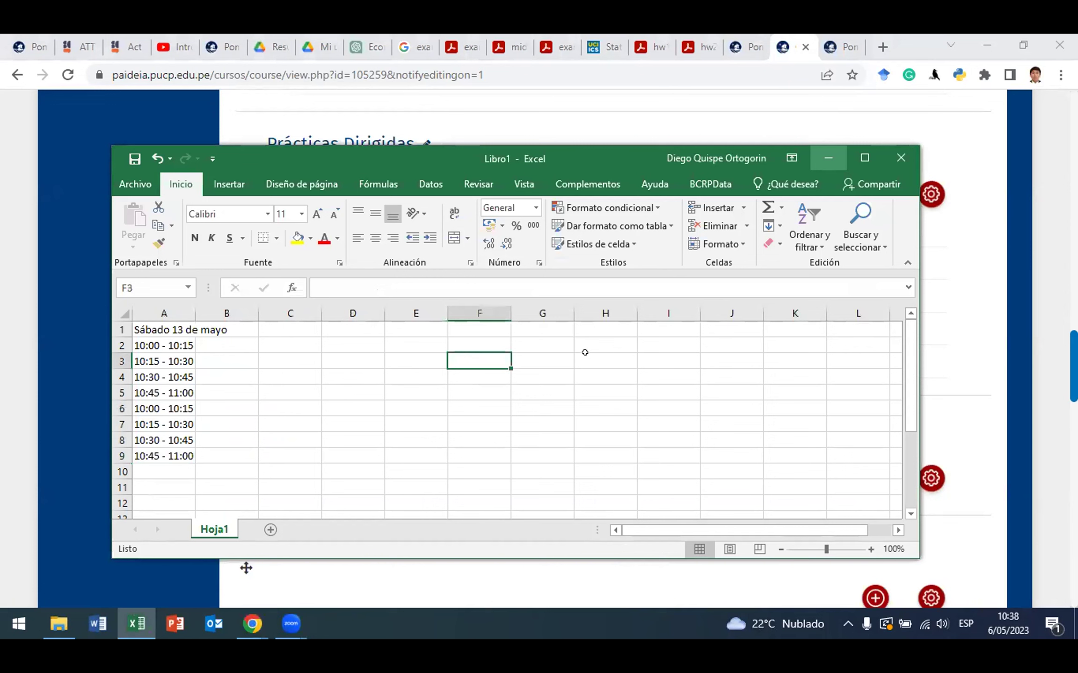
{"action": "type", "text": "1."}
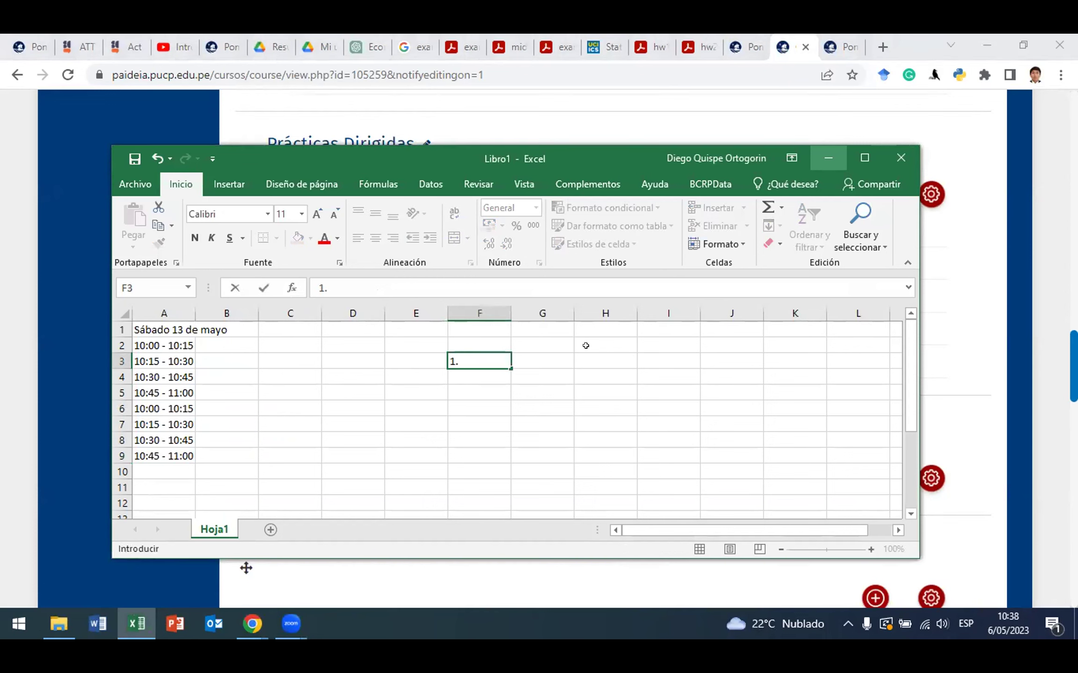
{"action": "type", "text": "X"}
{"action": "key", "text": "Return"}
{"action": "type", "text": "2."}
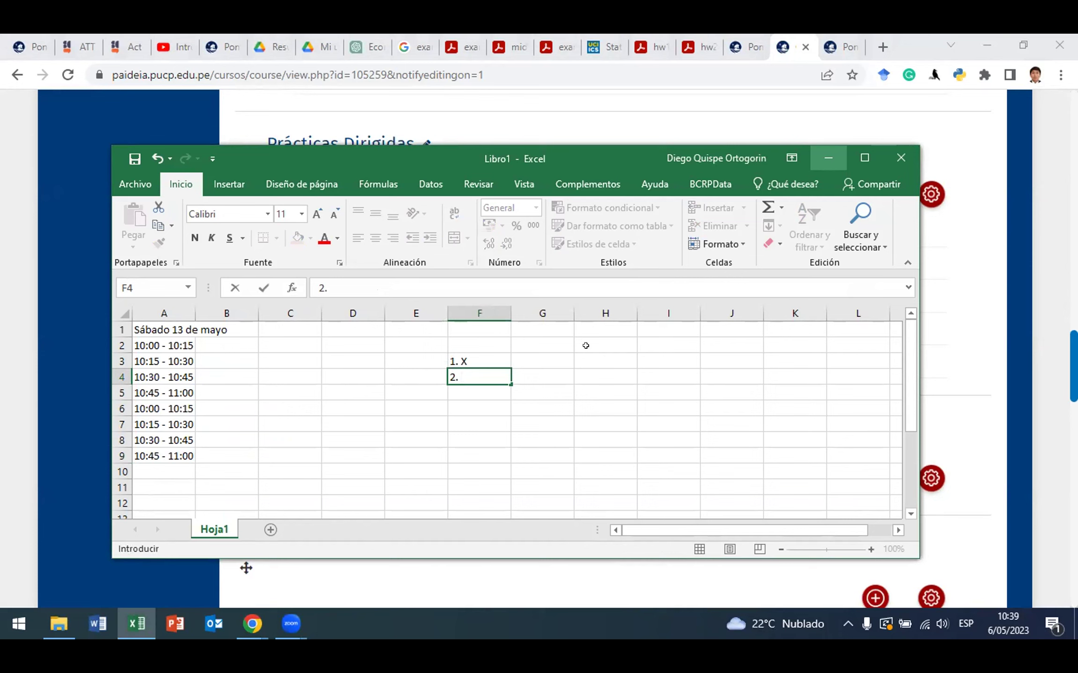
{"action": "type", "text": "PO"}
{"action": "key", "text": "BackSpace"}
{"action": "type", "text": "oblación"}
{"action": "key", "text": "Return"}
{"action": "type", "text": "3. Segregación"}
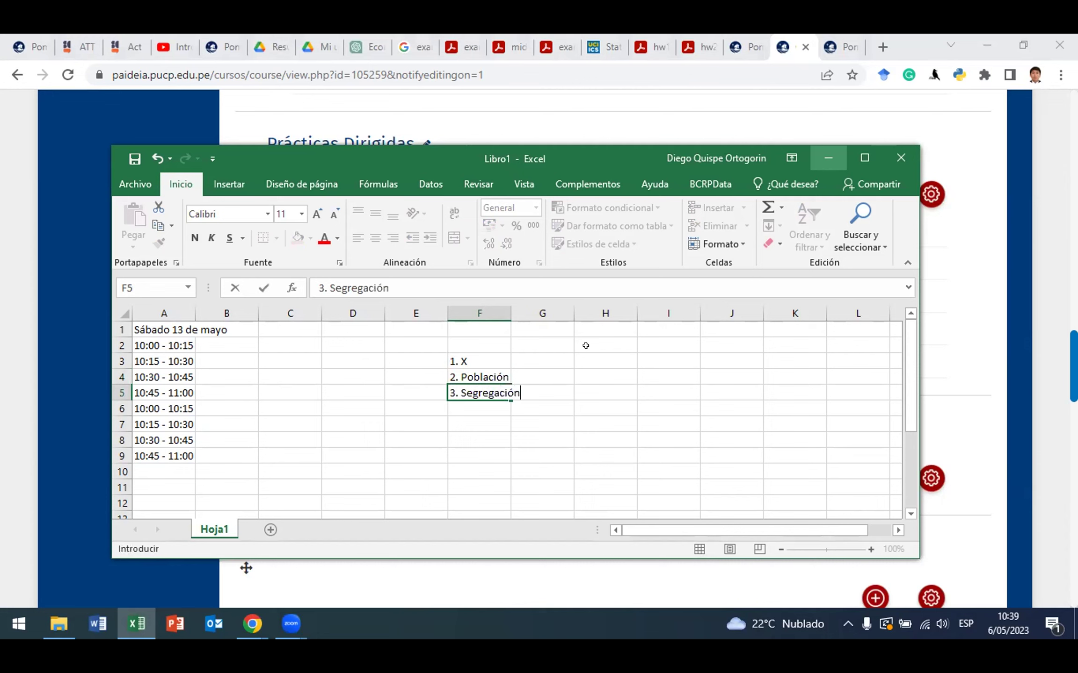
{"action": "key", "text": "Return"}
Step: Enter the heading "Subempleo" in cell F1, above the numbered list
{"action": "key", "text": "Up"}
{"action": "key", "text": "Up"}
{"action": "key", "text": "Up"}
{"action": "key", "text": "Up"}
{"action": "key", "text": "Up"}
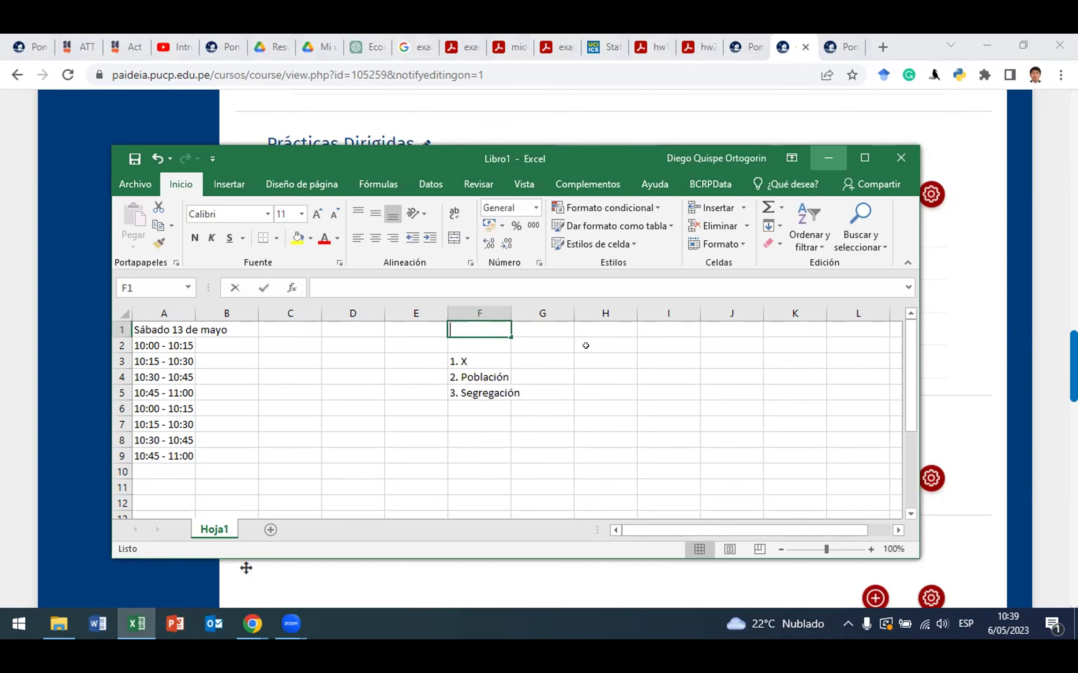
{"action": "type", "text": "DEL"}
{"action": "key", "text": "BackSpace"}
{"action": "key", "text": "BackSpace"}
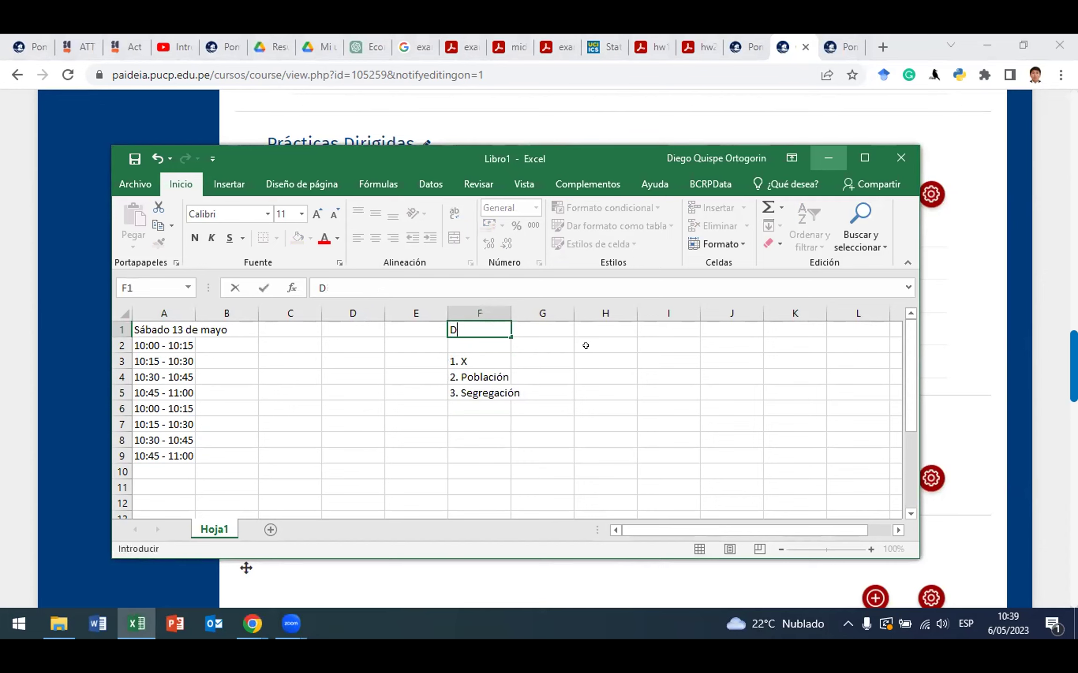
{"action": "key", "text": "BackSpace"}
{"action": "type", "text": "Sube"}
{"action": "type", "text": "j"}
{"action": "key", "text": "BackSpace"}
{"action": "type", "text": "mpleo"}
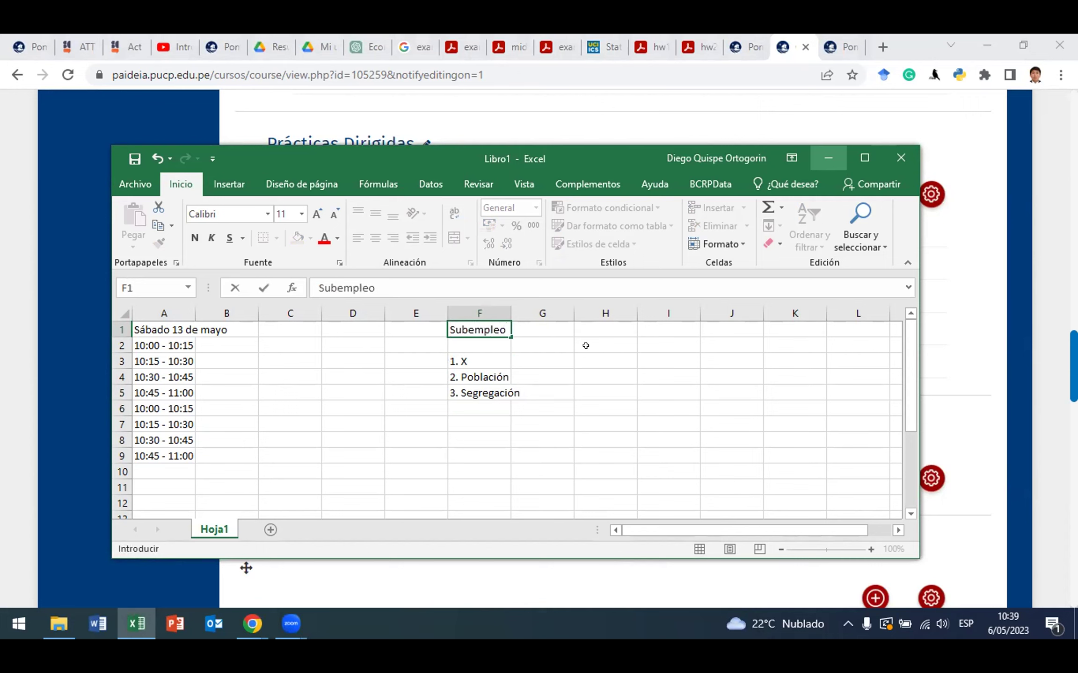
{"action": "key", "text": "Return"}
Step: Add "4. Distribución" in cell F6 as the fourth item of the numbered list
{"action": "key", "text": "Return"}
{"action": "key", "text": "Return"}
{"action": "key", "text": "Return"}
{"action": "key", "text": "Return"}
{"action": "type", "text": "4. "}
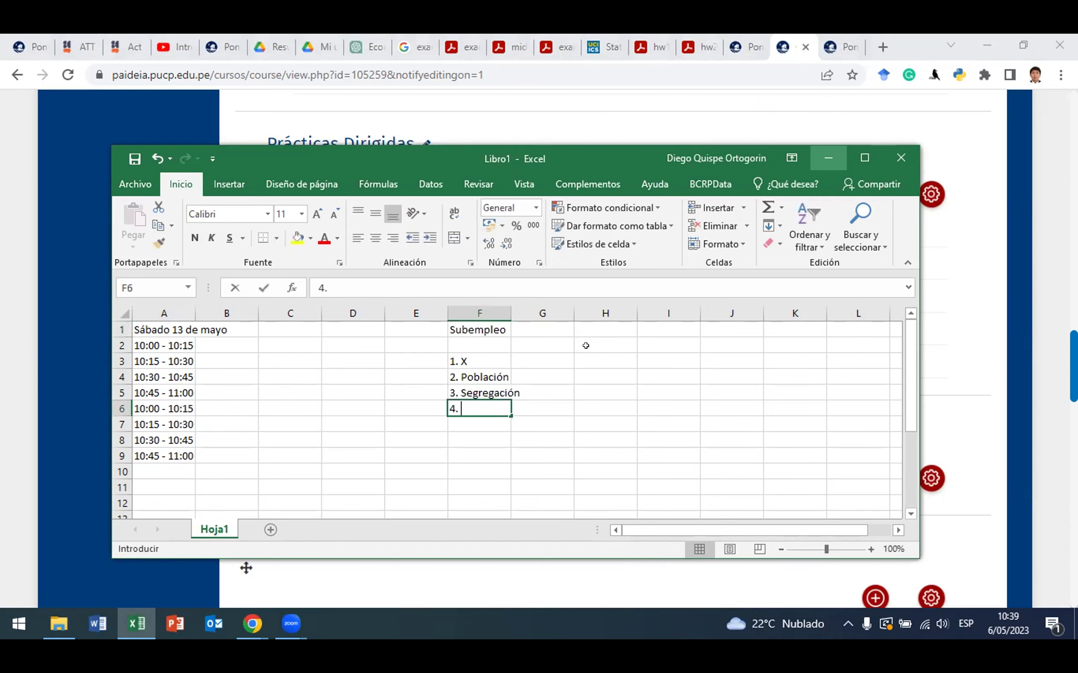
{"action": "type", "text": "Distribuc"}
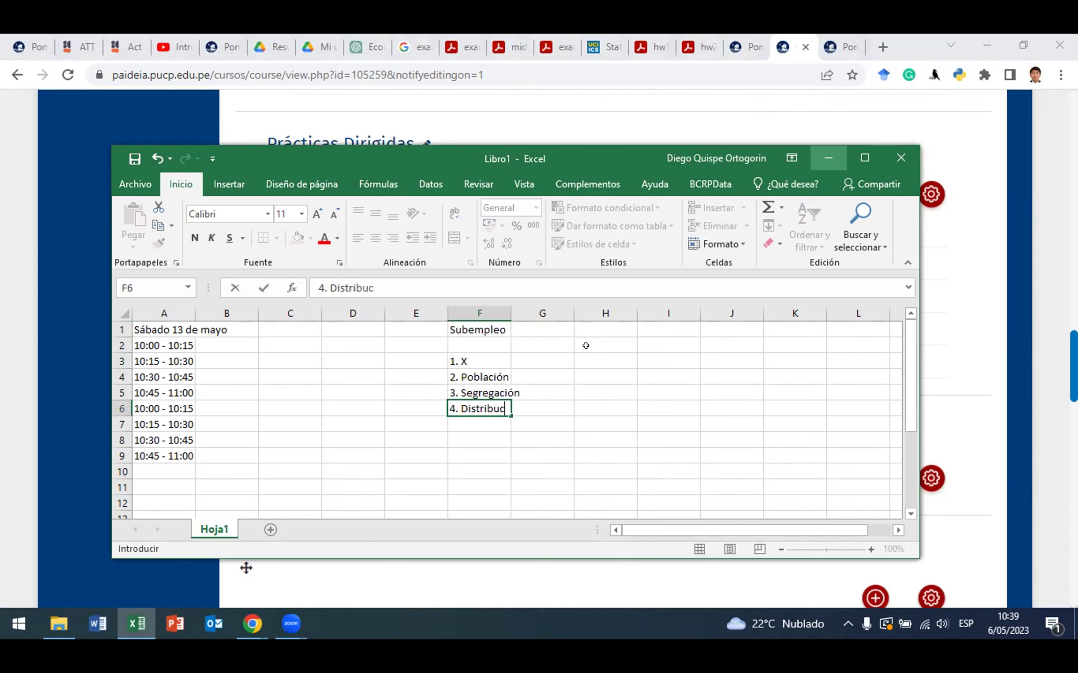
{"action": "type", "text": "ión"}
Step: Highlight the "Subempleo" heading in cell F1 with a yellow fill
{"action": "key", "text": "Up"}
{"action": "key", "text": "Up"}
{"action": "key", "text": "Up"}
{"action": "key", "text": "Up"}
{"action": "key", "text": "Up"}
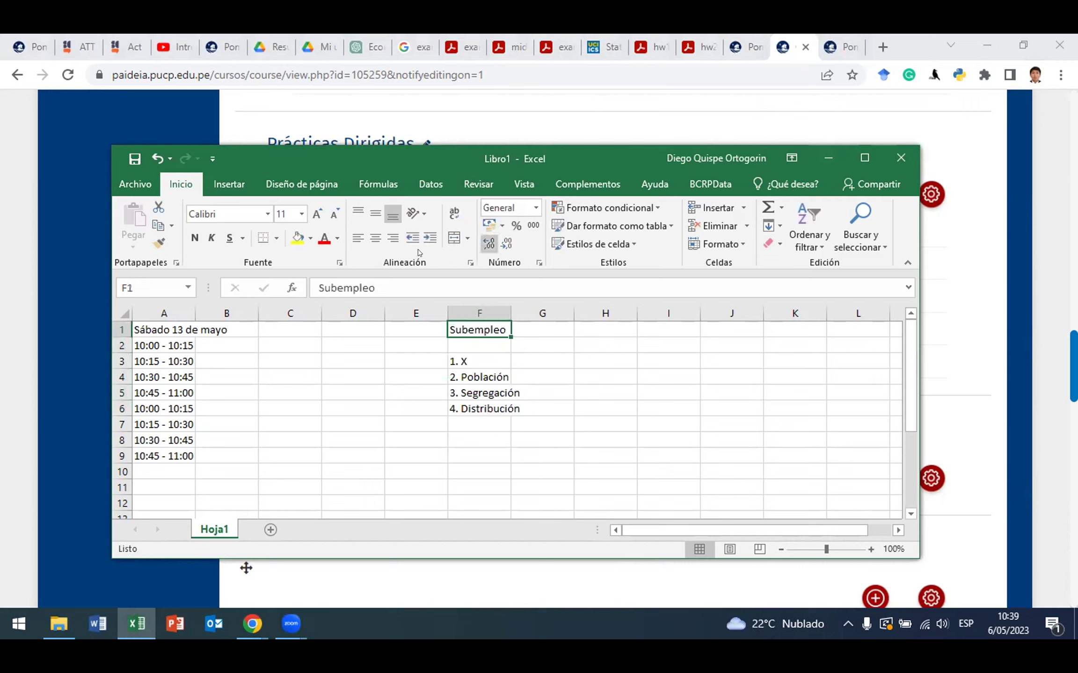
{"action": "left_click", "coordinate": [297, 238]}
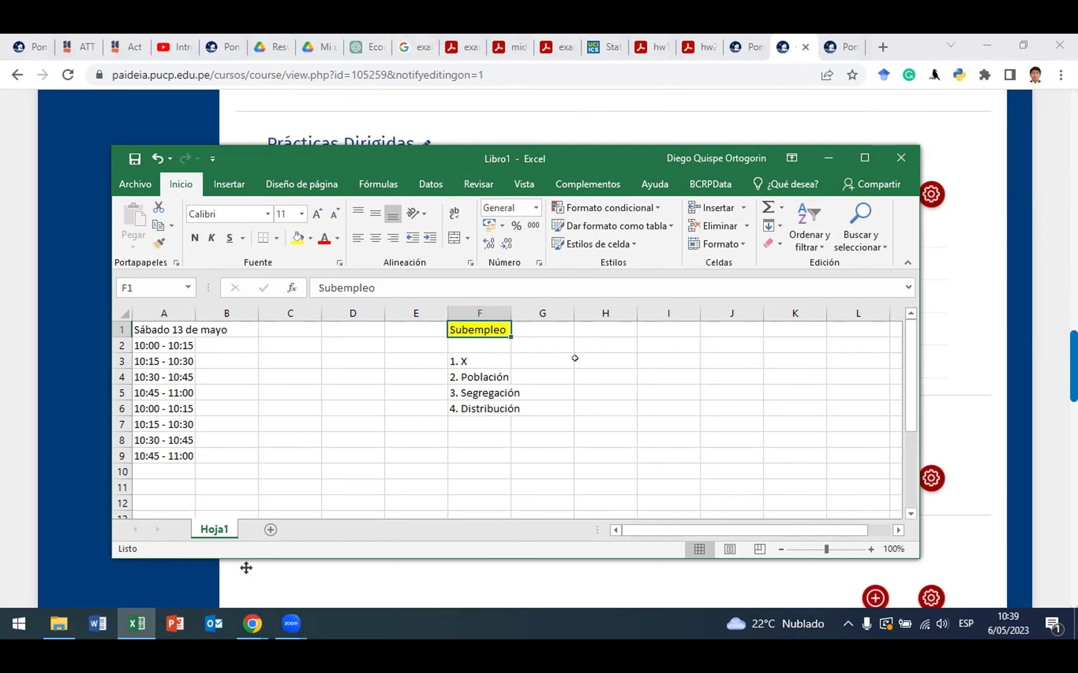
Step: Enter "efectos de pares" in cell G3, beside the first list item
{"action": "double_click", "coordinate": [548, 360]}
{"action": "type", "text": "efec"}
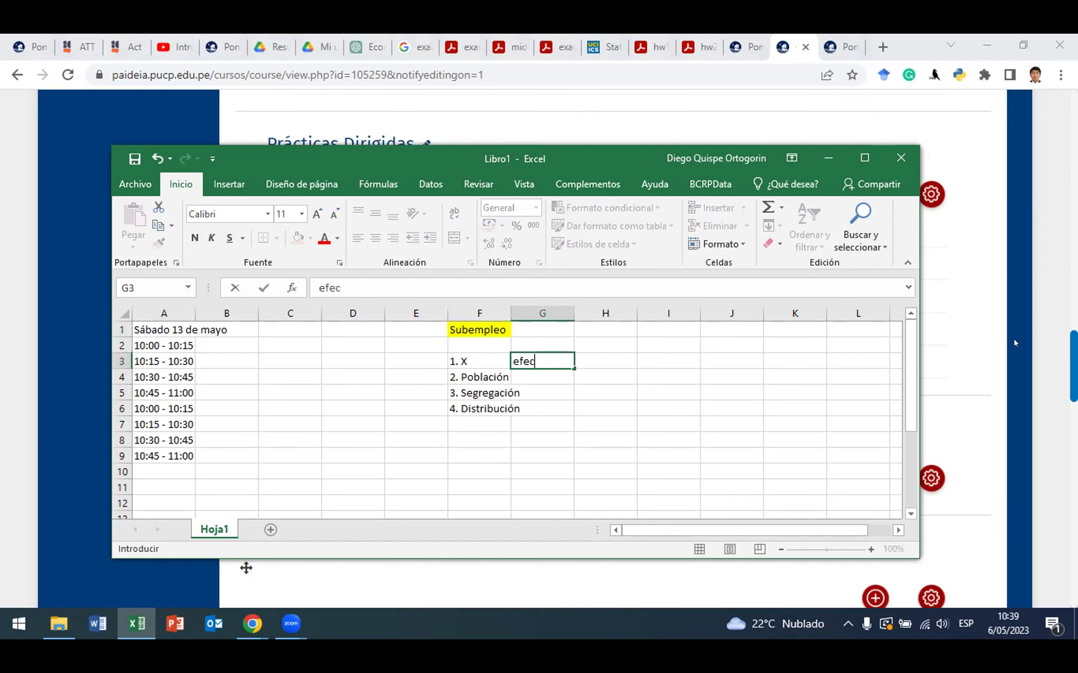
{"action": "type", "text": "tos de pares"}
{"action": "key", "text": "Return"}
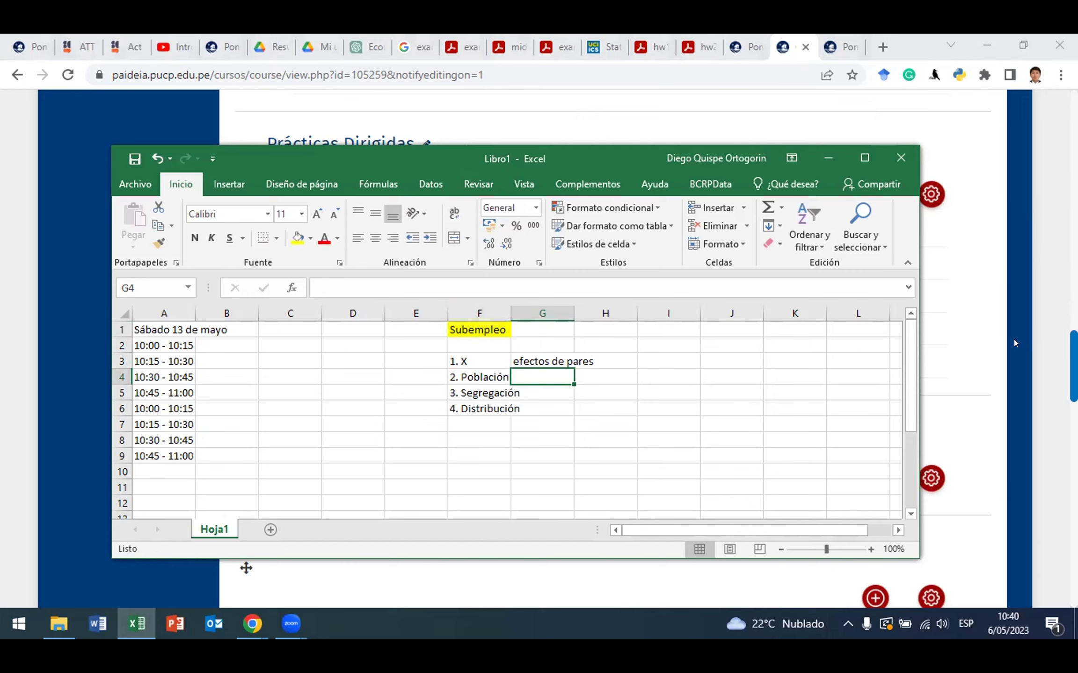
{"action": "key", "text": "Up"}
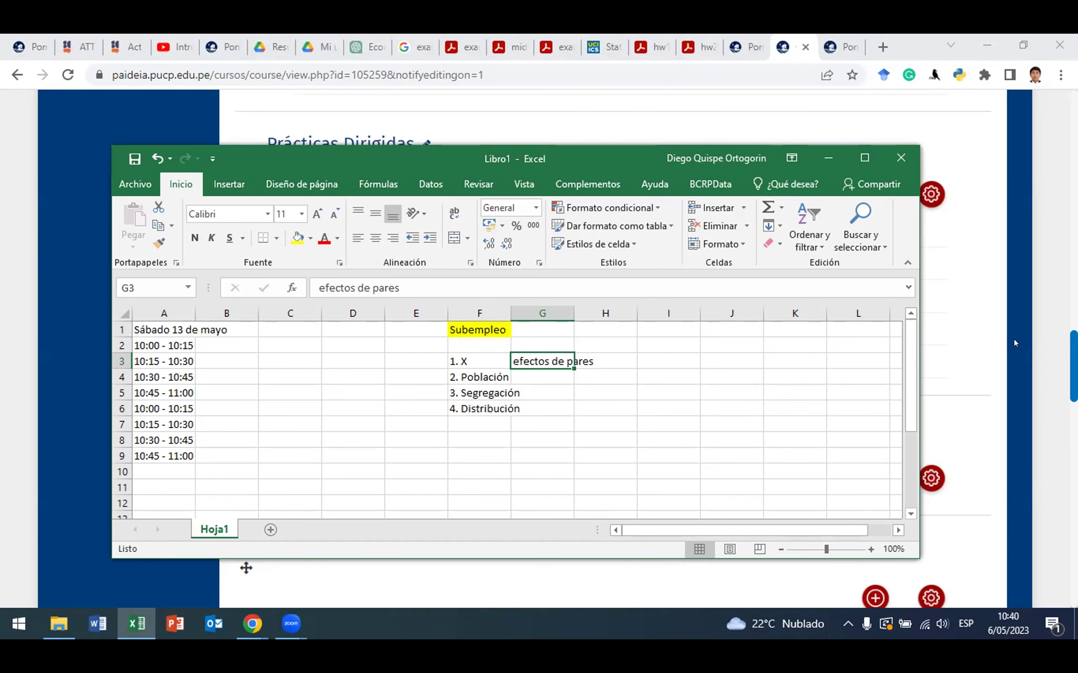
{"action": "key", "text": "Left"}
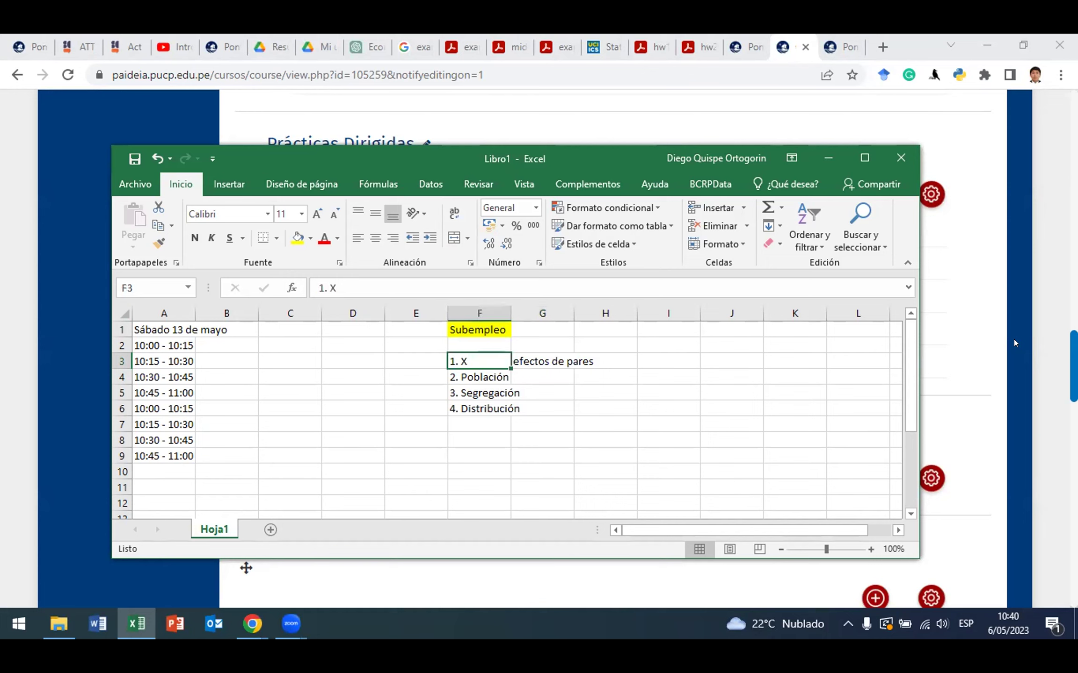
{"action": "key", "text": "Up"}
{"action": "key", "text": "Up"}
{"action": "key", "text": "Down"}
{"action": "key", "text": "Down"}
{"action": "key", "text": "Right"}
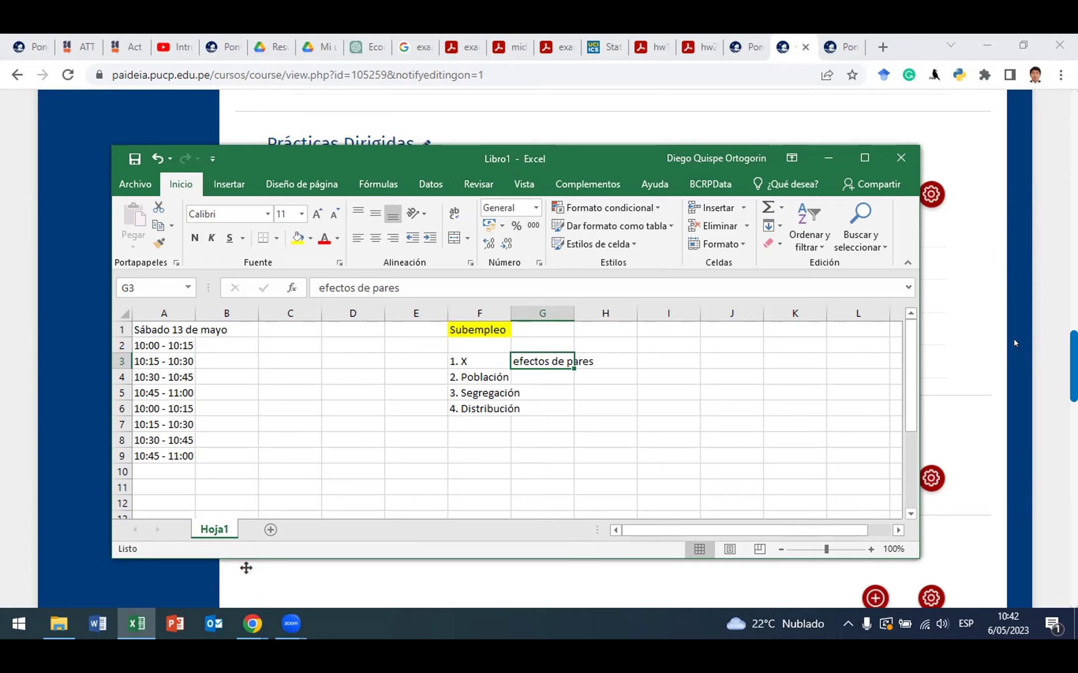
{"action": "key", "text": "Up"}
{"action": "key", "text": "Up"}
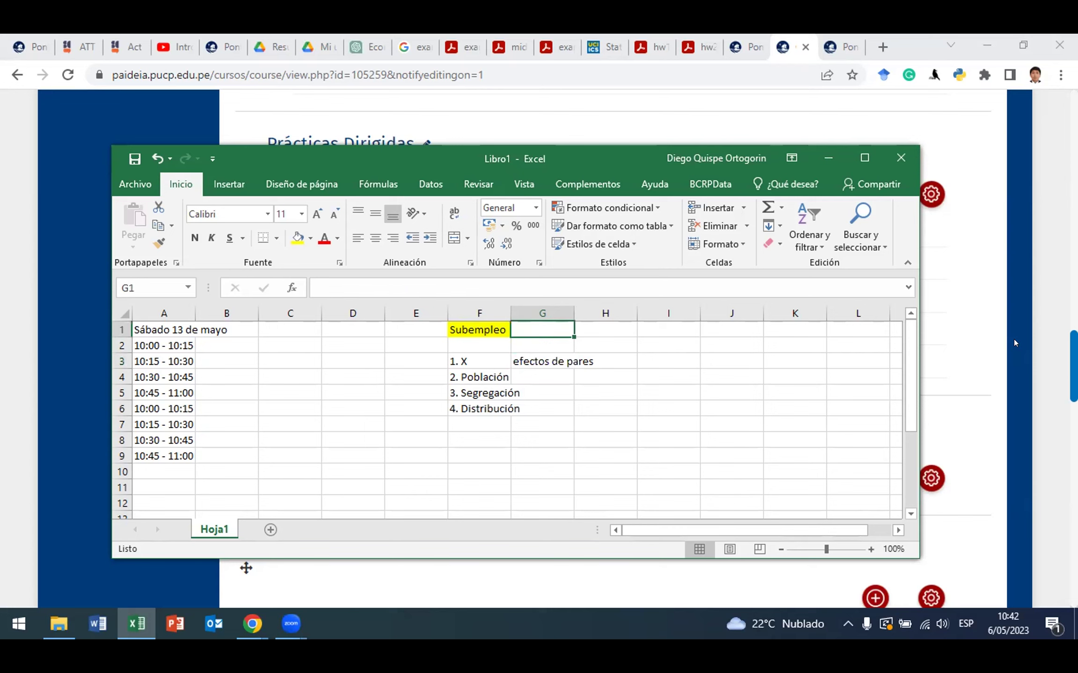
{"action": "key", "text": "Left"}
{"action": "key", "text": "Left"}
{"action": "key", "text": "Right"}
{"action": "key", "text": "Down"}
{"action": "key", "text": "Down"}
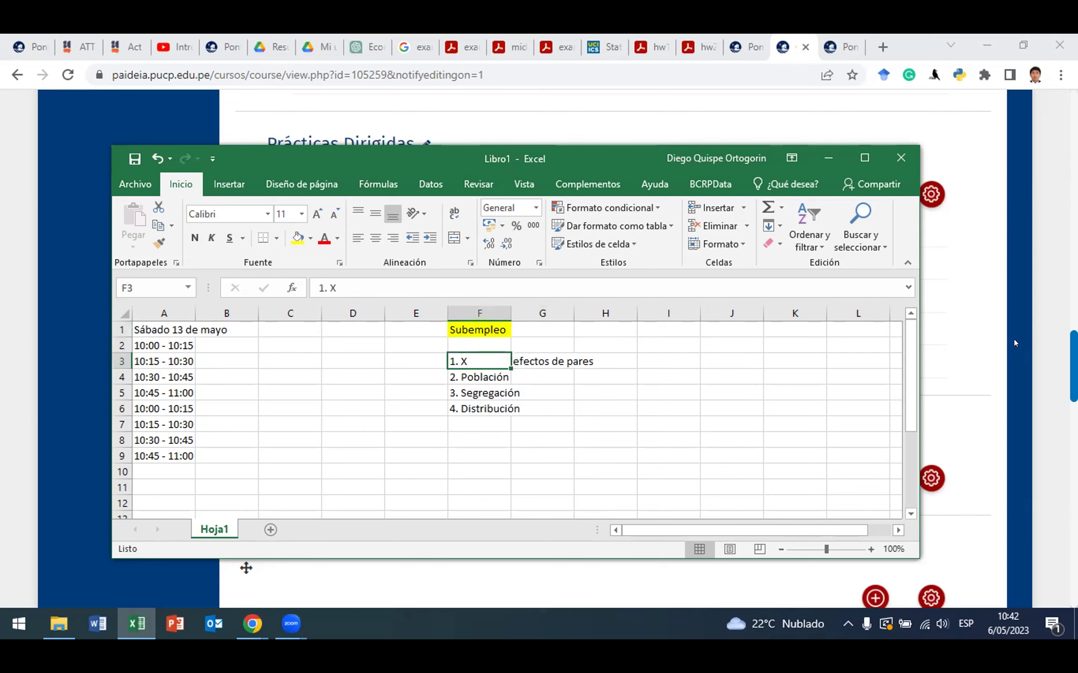
{"action": "key", "text": "Right"}
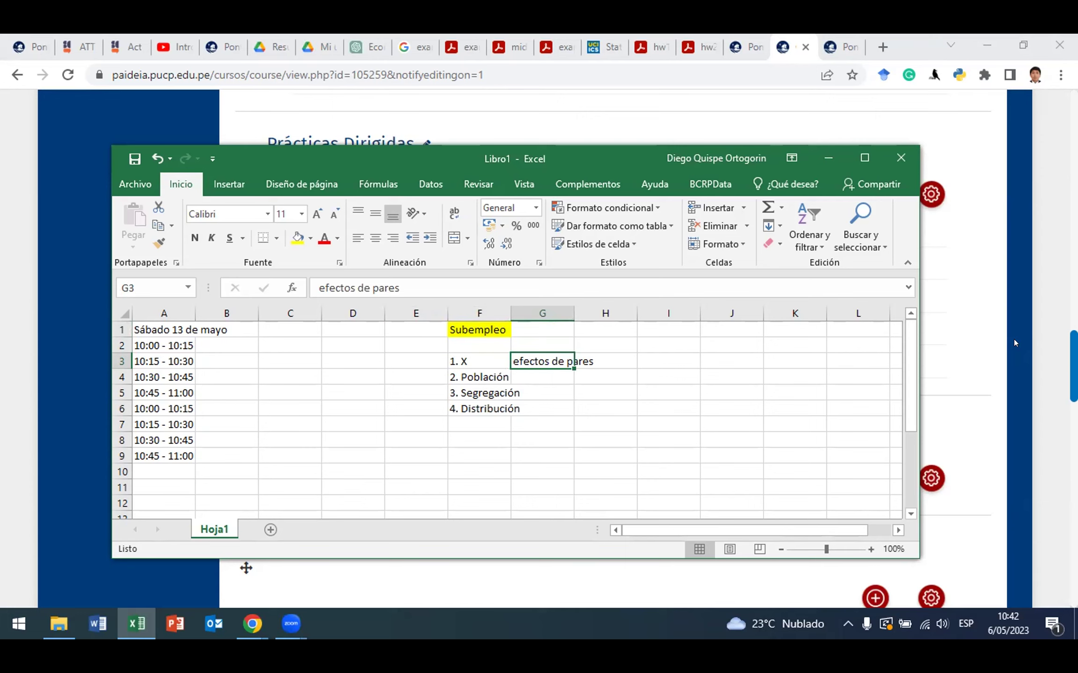
{"action": "key", "text": "Left"}
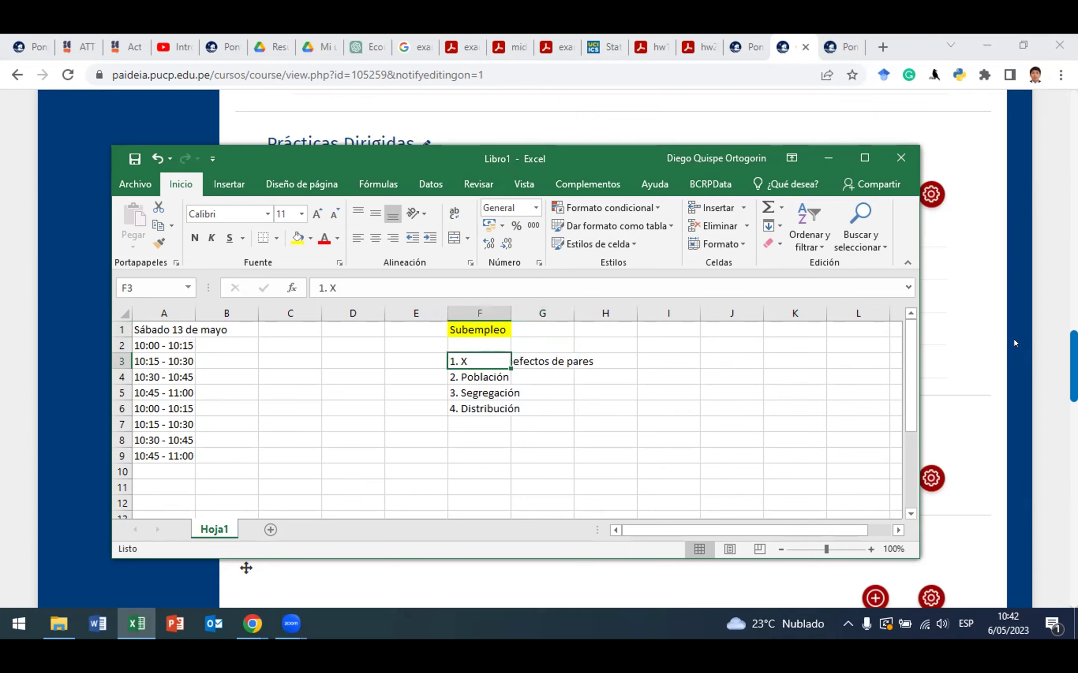
Step: Enter "adulto mayor" in cell G4, beside the "2. Población" item
{"action": "key", "text": "Down"}
{"action": "key", "text": "Right"}
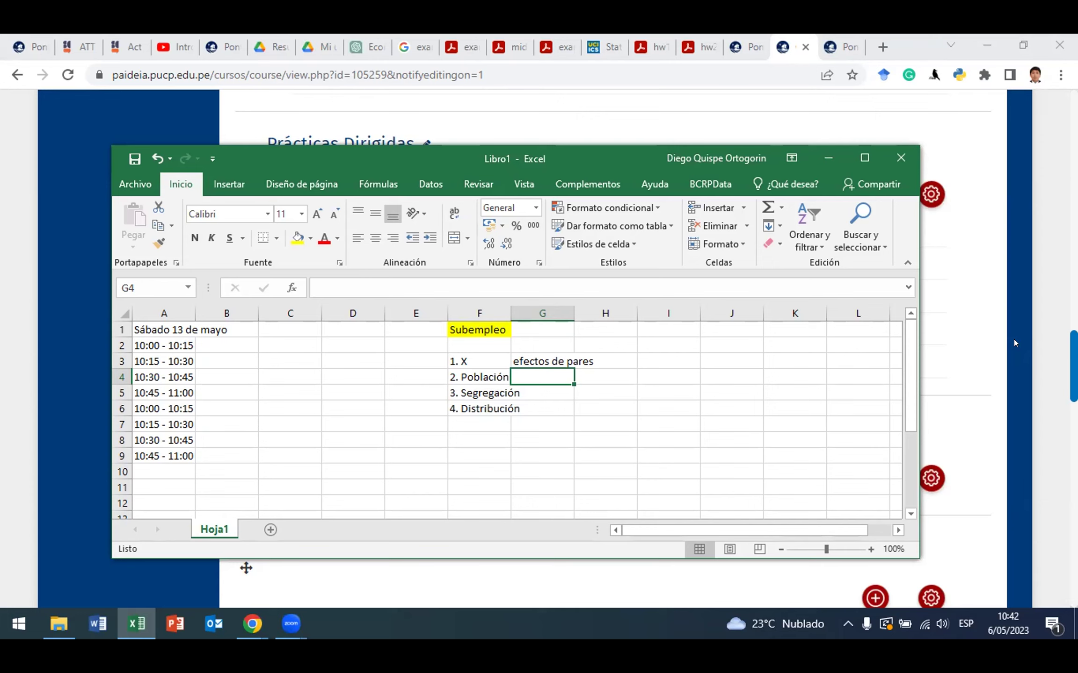
{"action": "key", "text": "Left"}
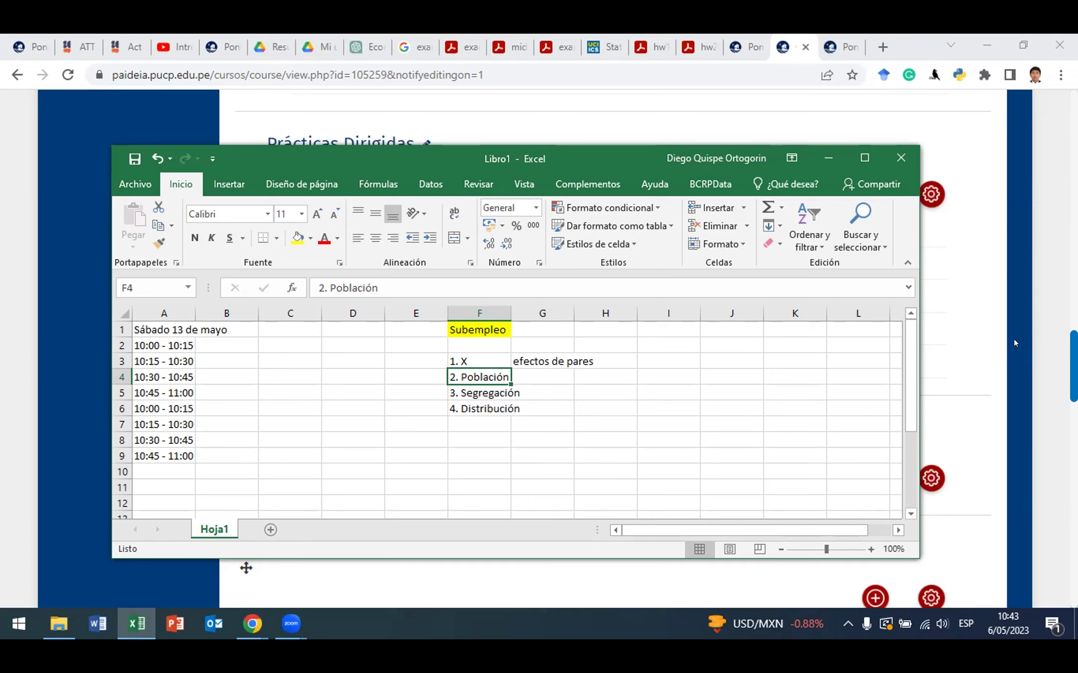
{"action": "key", "text": "Down"}
{"action": "key", "text": "Up"}
{"action": "key", "text": "Right"}
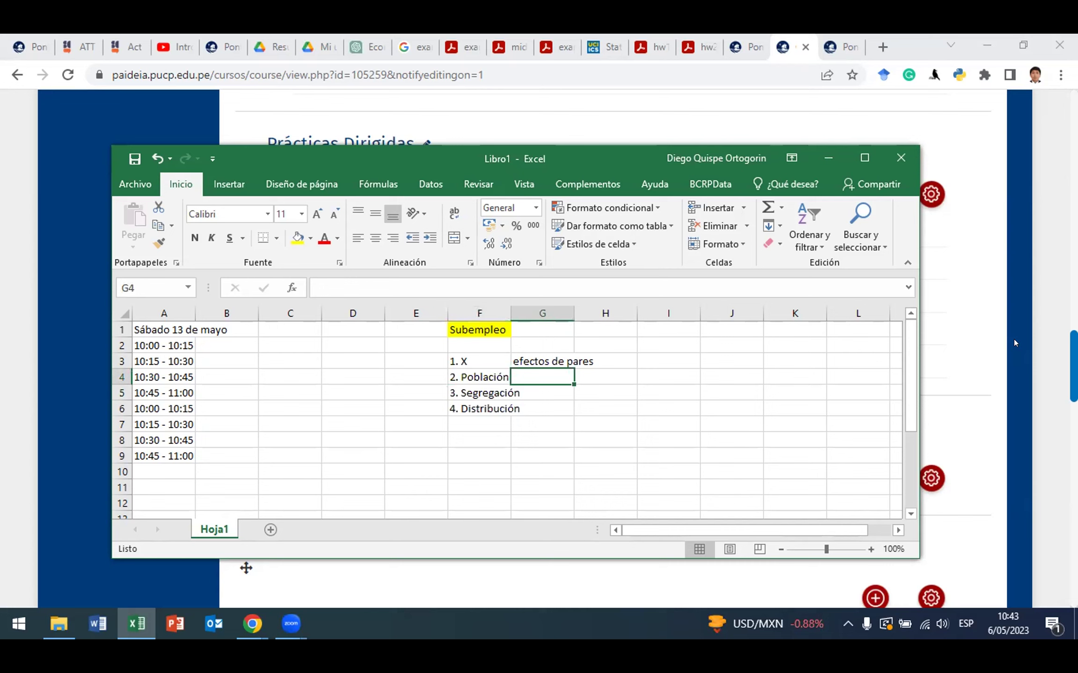
{"action": "type", "text": "adul"}
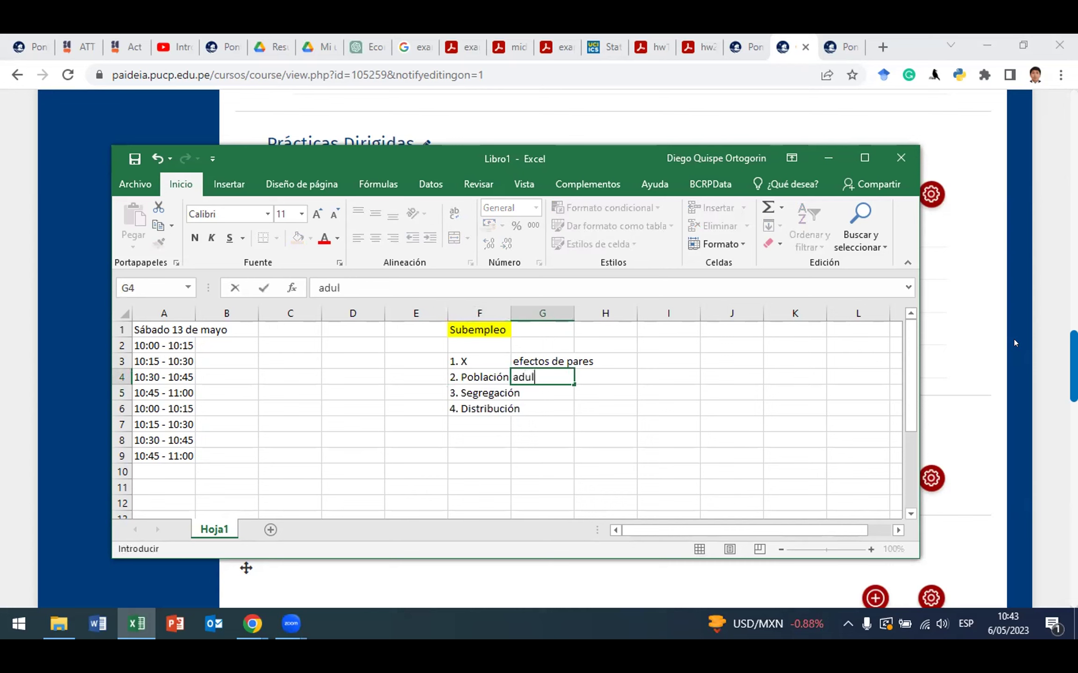
{"action": "type", "text": "to mayor"}
{"action": "key", "text": "Tab"}
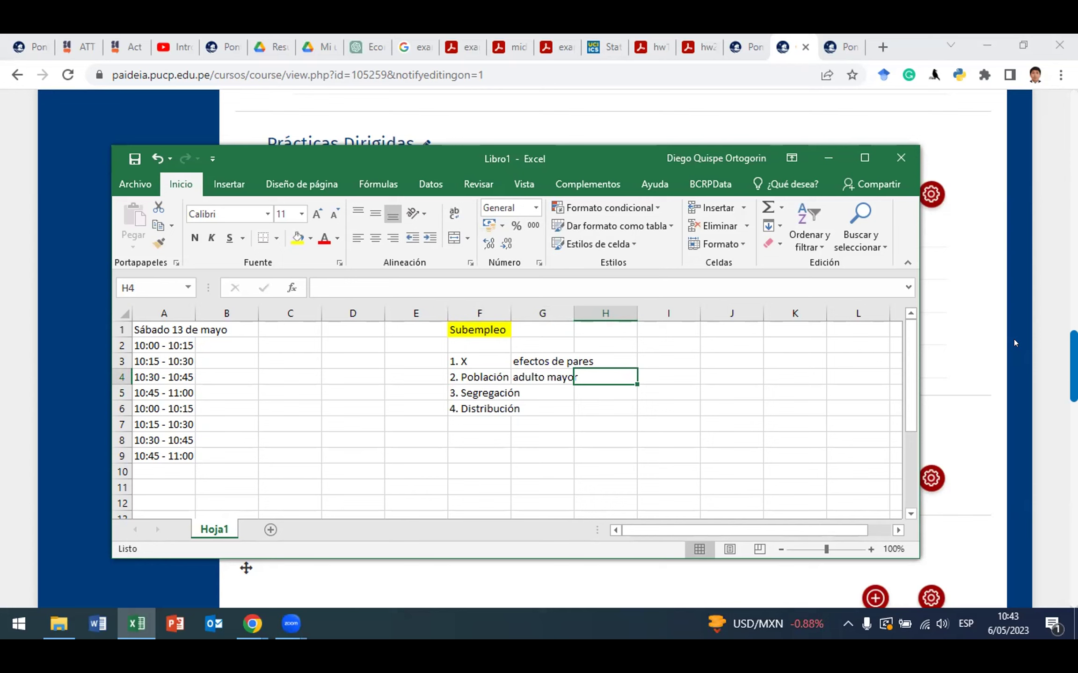
Step: Enter "género" in cell H4 and widen column G to fit its text
{"action": "type", "text": "g ner"}
{"action": "key", "text": "BackSpace"}
{"action": "key", "text": "BackSpace"}
{"action": "key", "text": "BackSpace"}
{"action": "key", "text": "BackSpace"}
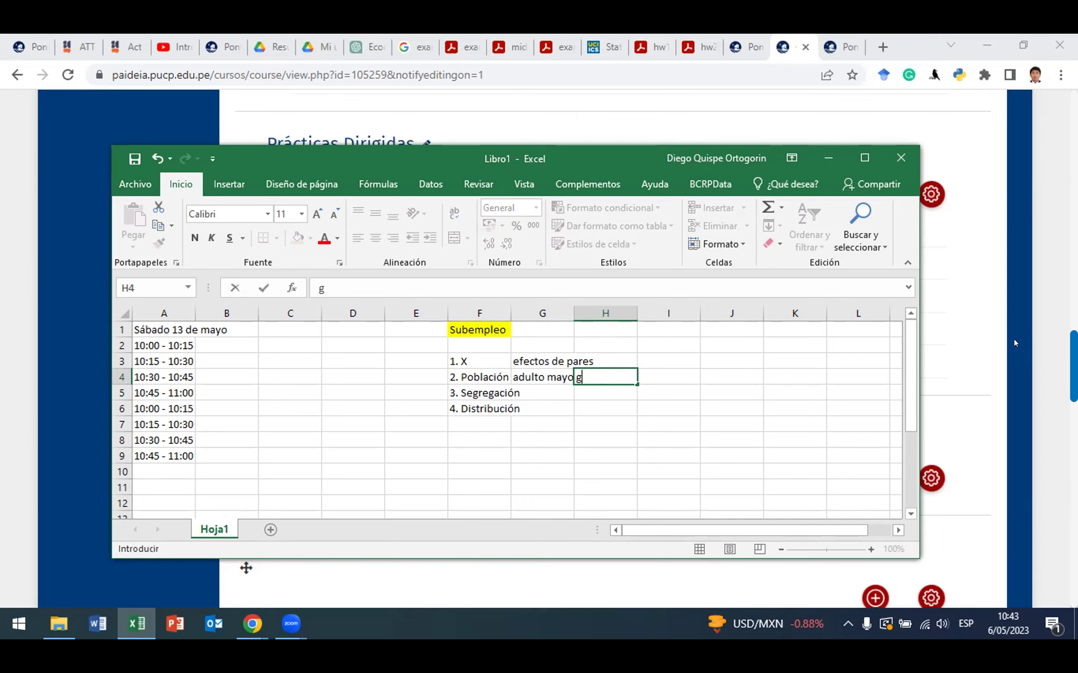
{"action": "type", "text": "énero"}
{"action": "key", "text": "Return"}
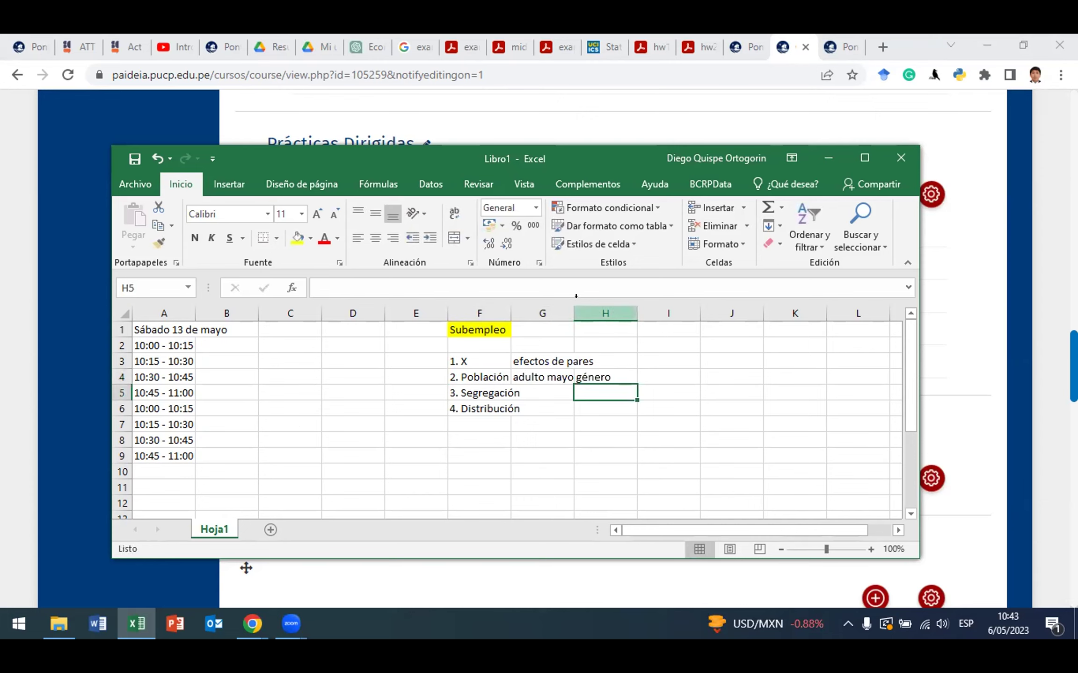
{"action": "left_click_drag", "start_coordinate": [573, 314], "coordinate": [607, 309]}
{"action": "left_click", "coordinate": [628, 373]}
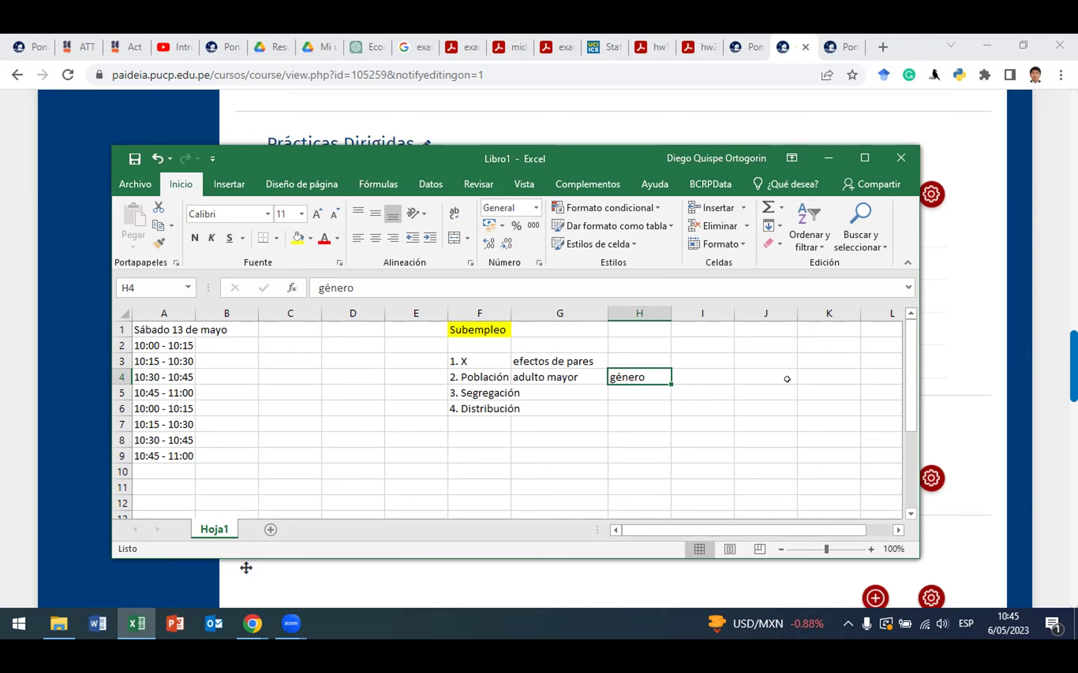
Step: Enter "indigenas" in cell G5, beside the "3. Segregación" item
{"action": "key", "text": "Left"}
{"action": "key", "text": "Right"}
{"action": "key", "text": "Right"}
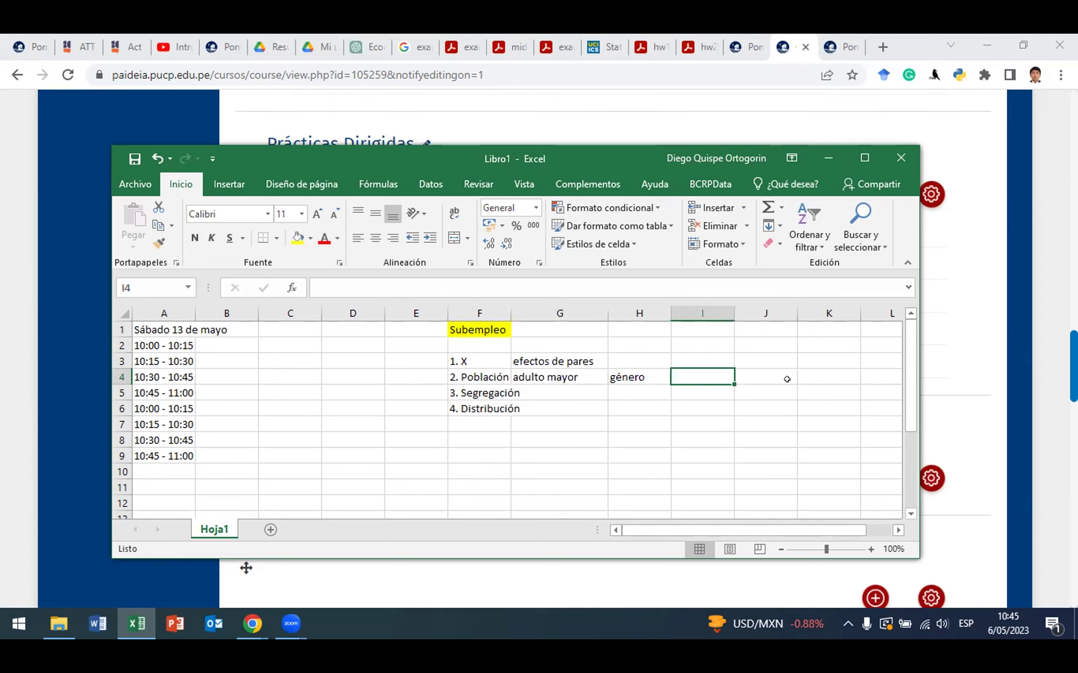
{"action": "key", "text": "Down"}
{"action": "key", "text": "Left"}
{"action": "key", "text": "Left"}
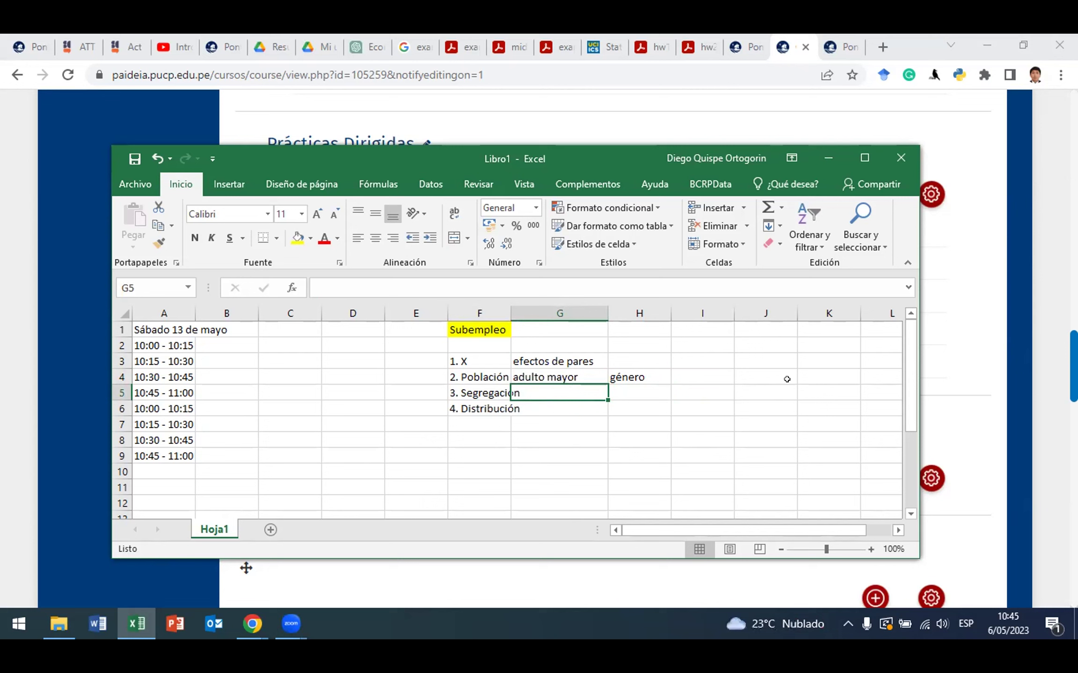
{"action": "type", "text": "indifer"}
{"action": "key", "text": "BackSpace"}
{"action": "key", "text": "BackSpace"}
{"action": "key", "text": "BackSpace"}
{"action": "type", "text": "genas"}
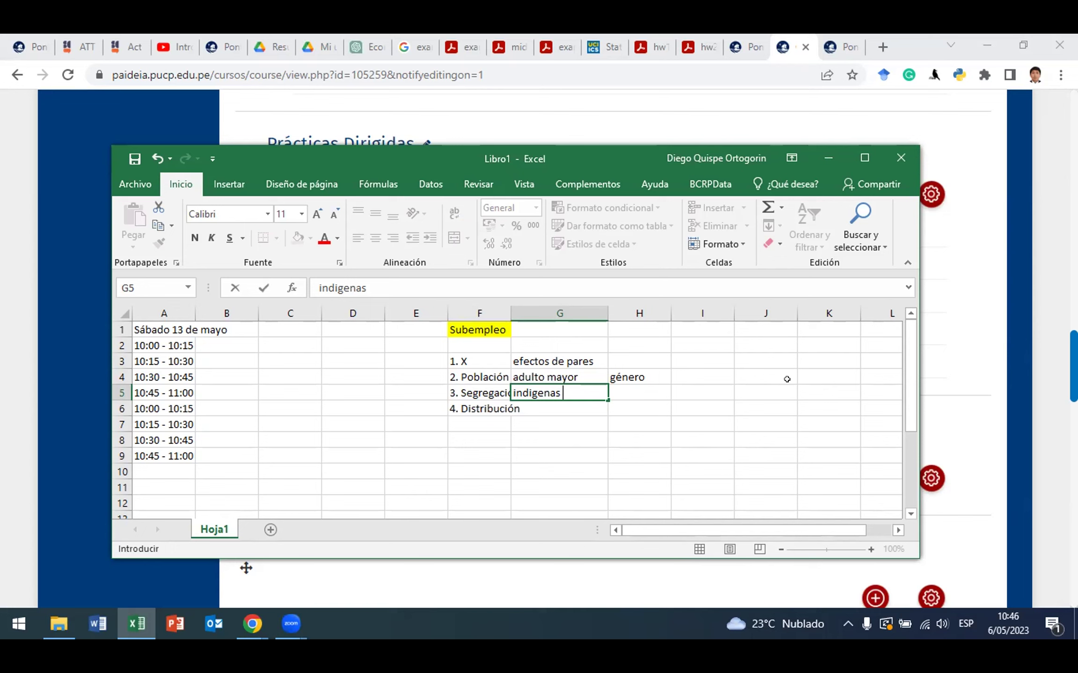
{"action": "key", "text": "Tab"}
Step: Enter "rural" in cell H5 as the second example for the "3. Segregación" item
{"action": "key", "text": "Left"}
{"action": "key", "text": "Left"}
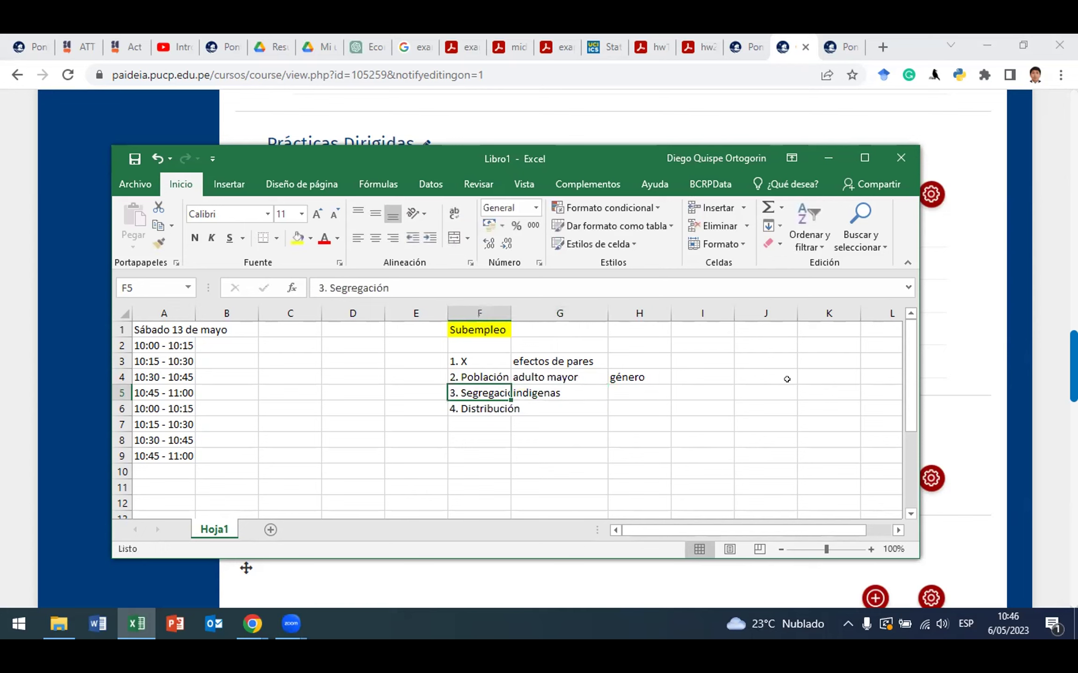
{"action": "key", "text": "Right"}
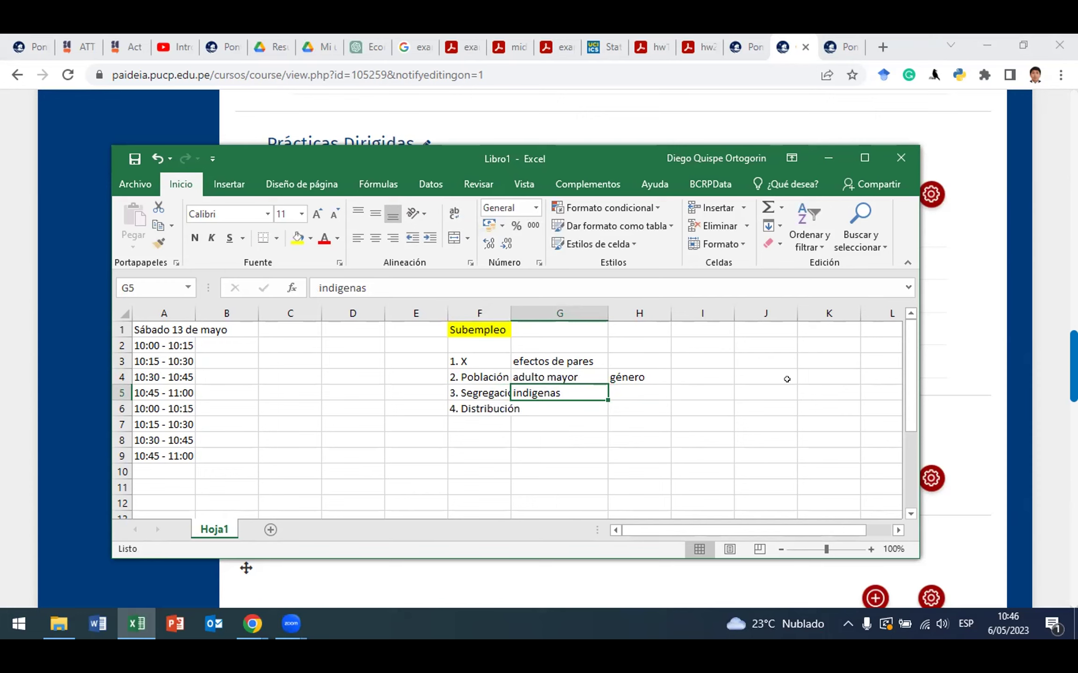
{"action": "key", "text": "Right"}
{"action": "type", "text": "rural"}
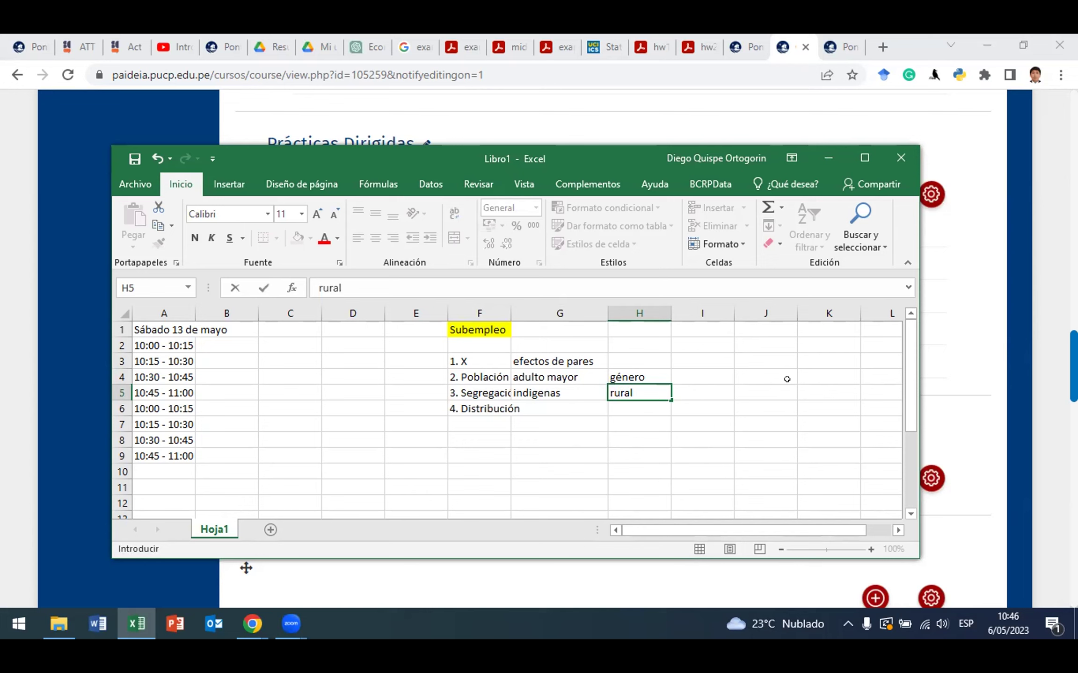
{"action": "key", "text": "Right"}
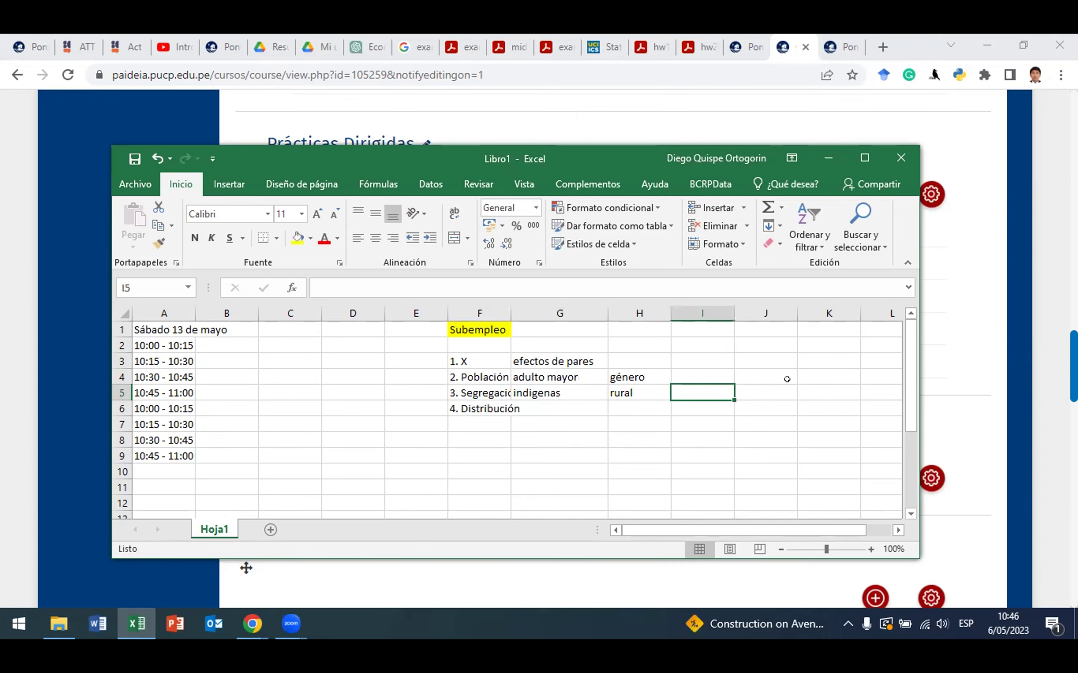
Step: Enter "ex conv" in cell I5 as the third example for the "3. Segregación" item
{"action": "type", "text": "ex"}
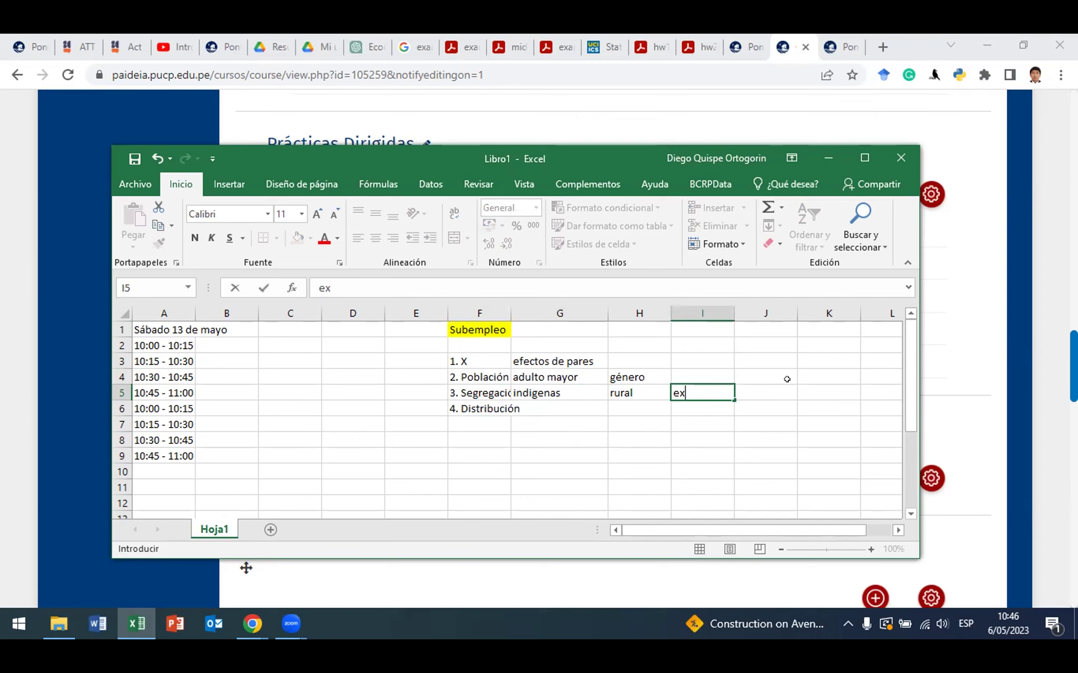
{"action": "type", "text": "com"}
{"action": "key", "text": "BackSpace"}
{"action": "type", "text": "nv"}
{"action": "key", "text": "Tab"}
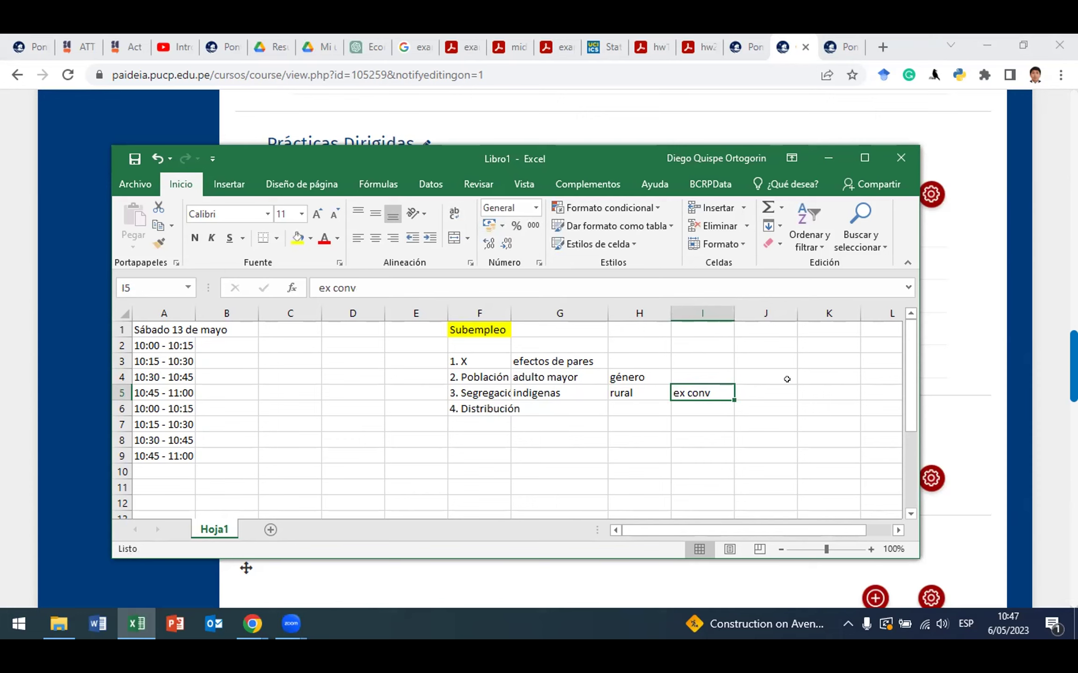
Step: Enter "lgtb" in cell J5 as the fourth example for the "3. Segregación" item
{"action": "key", "text": "Tab"}
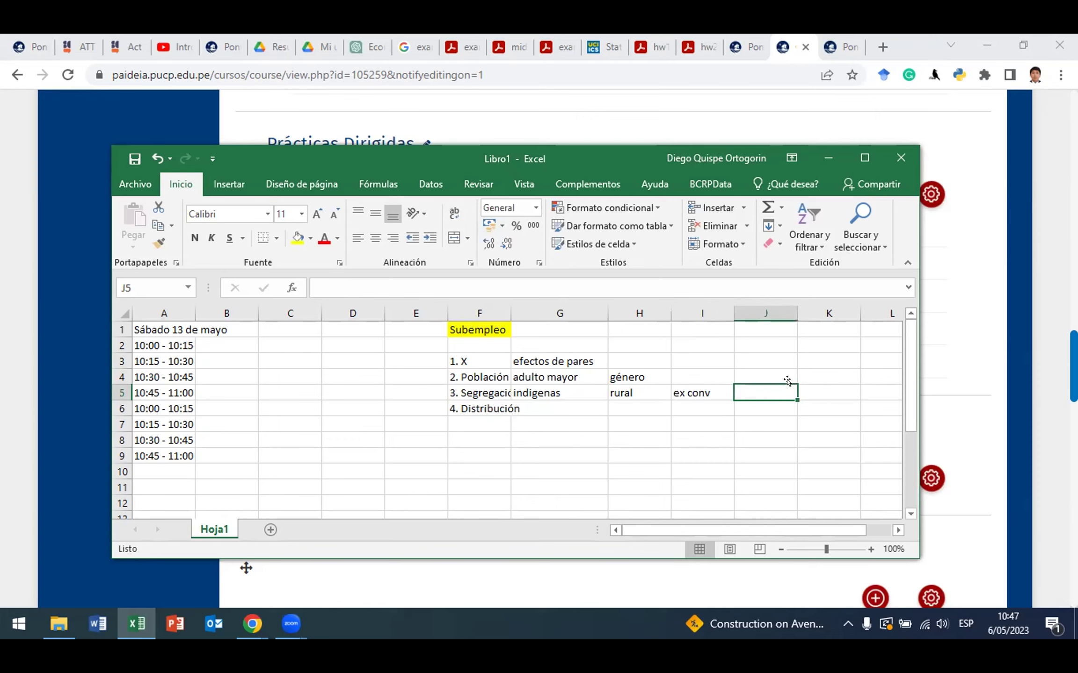
{"action": "type", "text": "lg"}
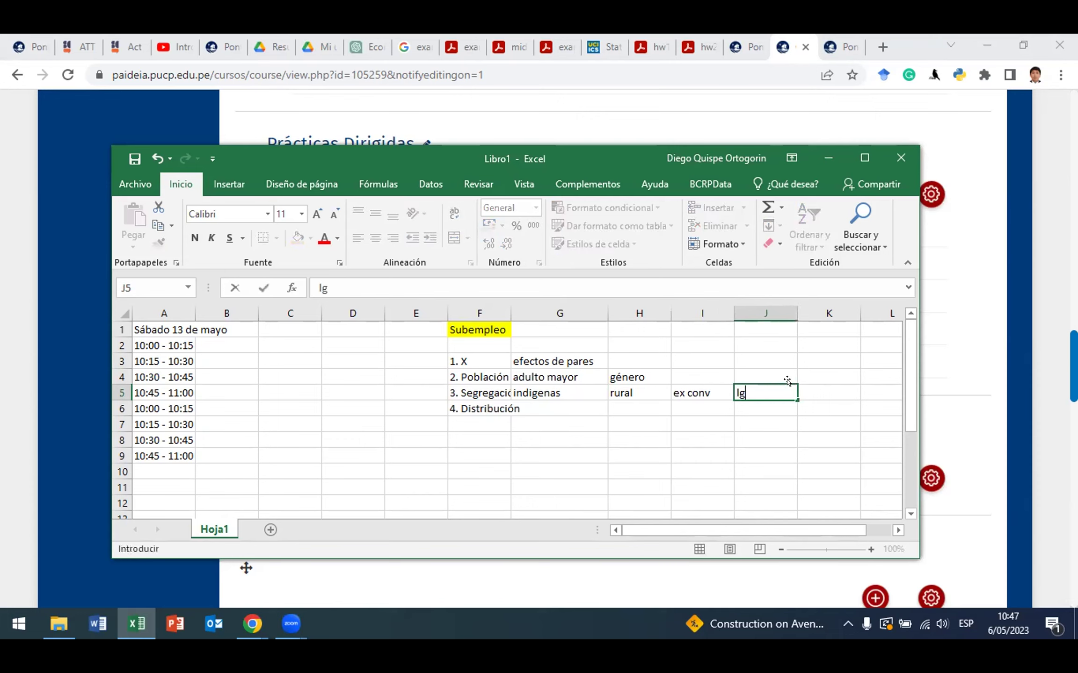
{"action": "type", "text": "tb"}
{"action": "key", "text": "Tab"}
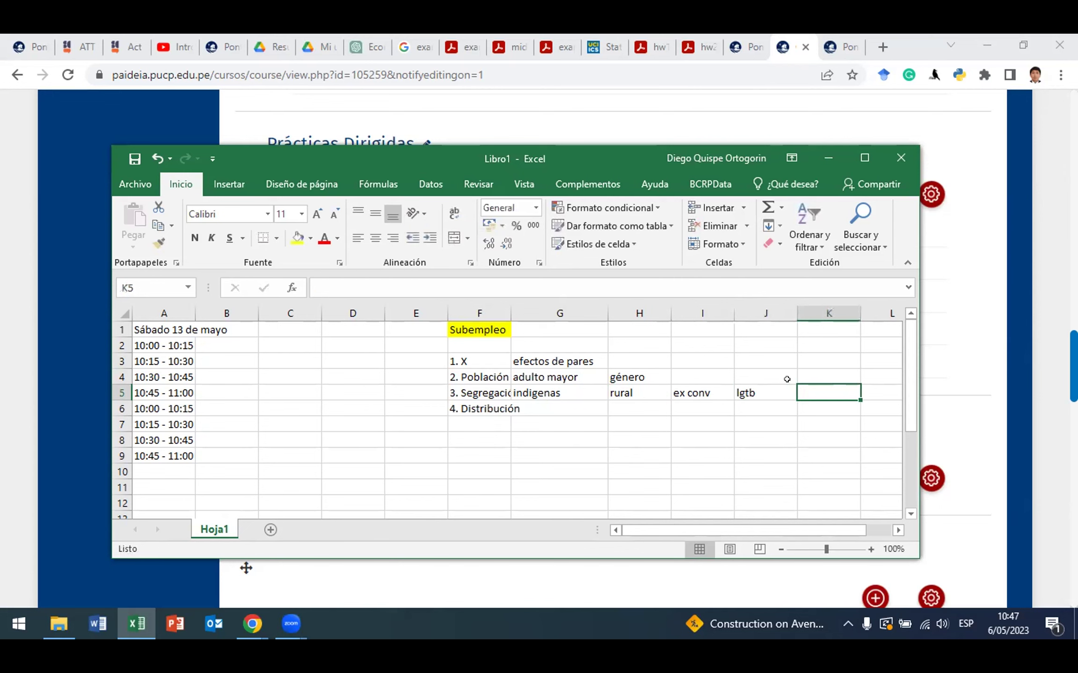
{"action": "key", "text": "Left"}
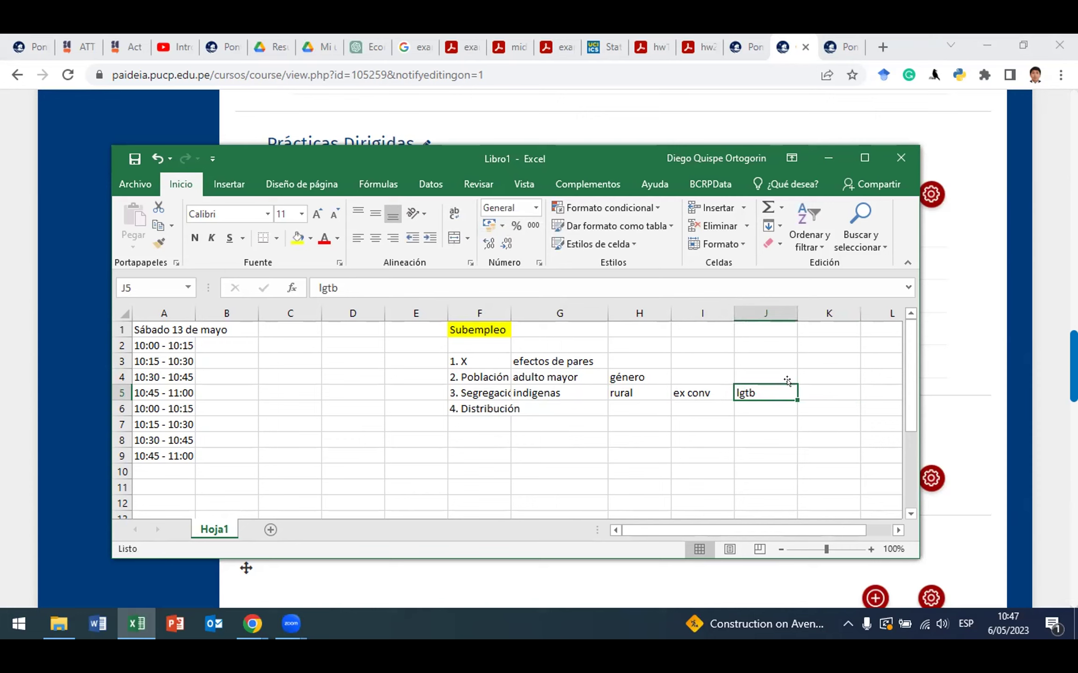
{"action": "key", "text": "Left"}
{"action": "key", "text": "Right"}
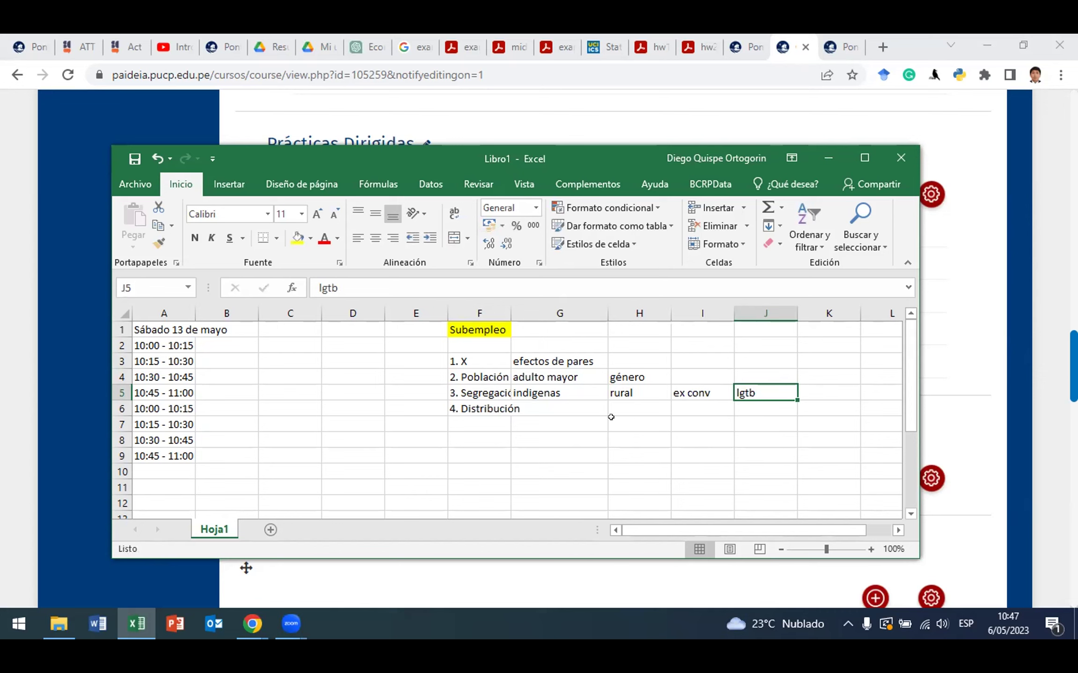
Step: Widen column F to fit its text and enter "espacial" in cell G6, beside the "4. Distribución" item
{"action": "left_click", "coordinate": [471, 406]}
{"action": "left_click", "coordinate": [564, 406]}
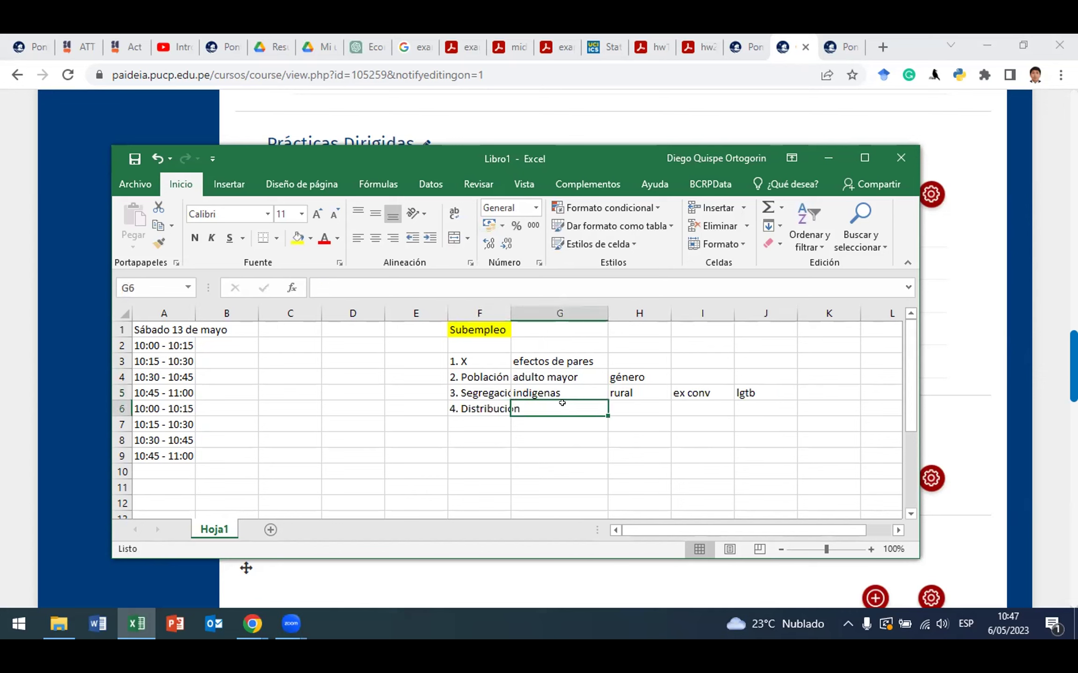
{"action": "double_click", "coordinate": [510, 313]}
{"action": "key", "text": "F2"}
{"action": "type", "text": "espa"}
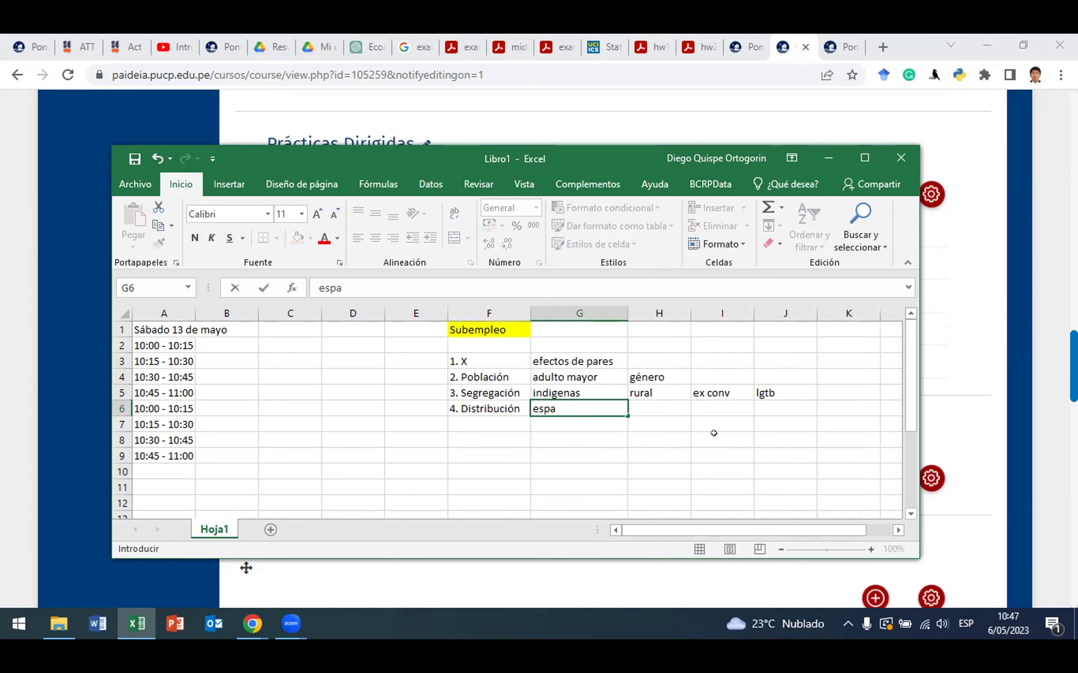
{"action": "type", "text": "cial"}
{"action": "key", "text": "Return"}
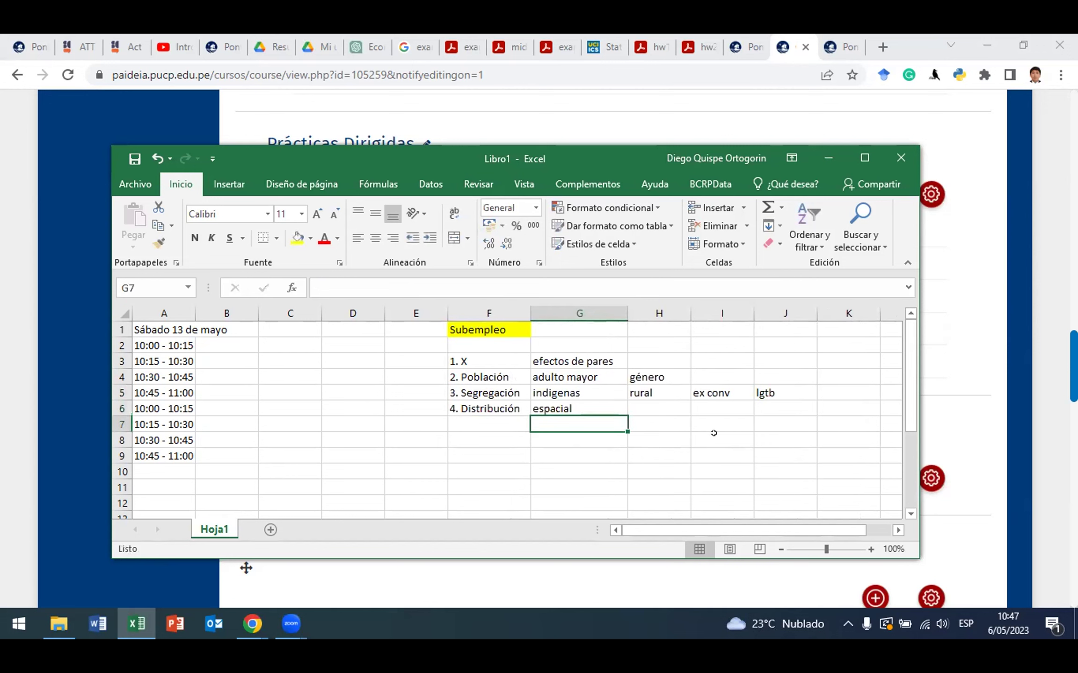
{"action": "key", "text": "Up"}
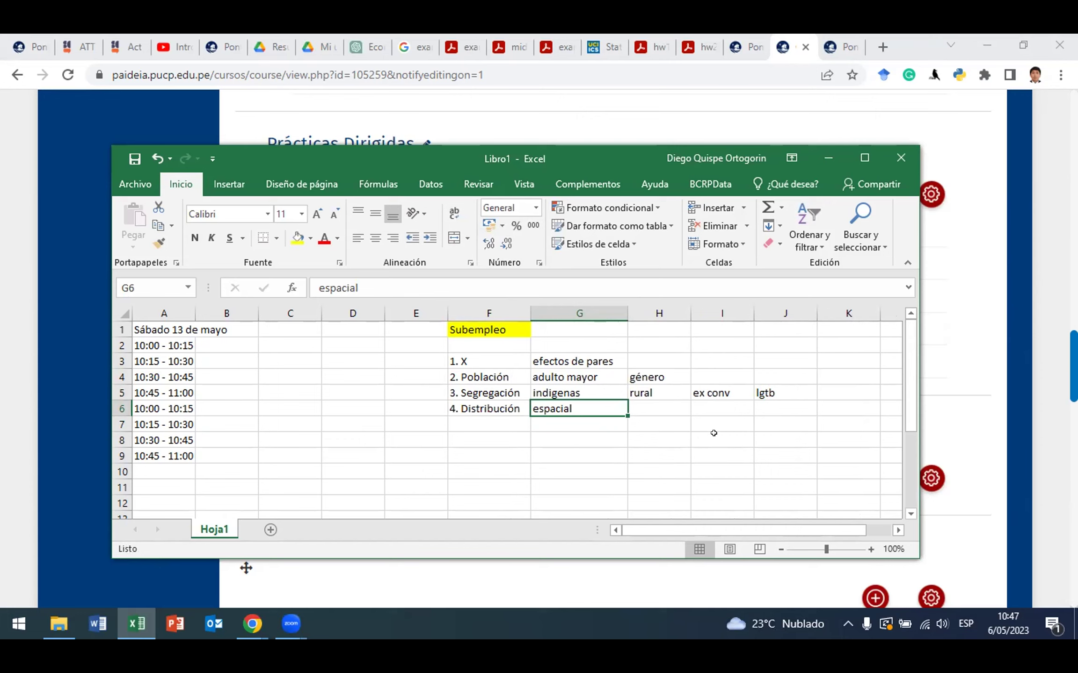
{"action": "key", "text": "Down"}
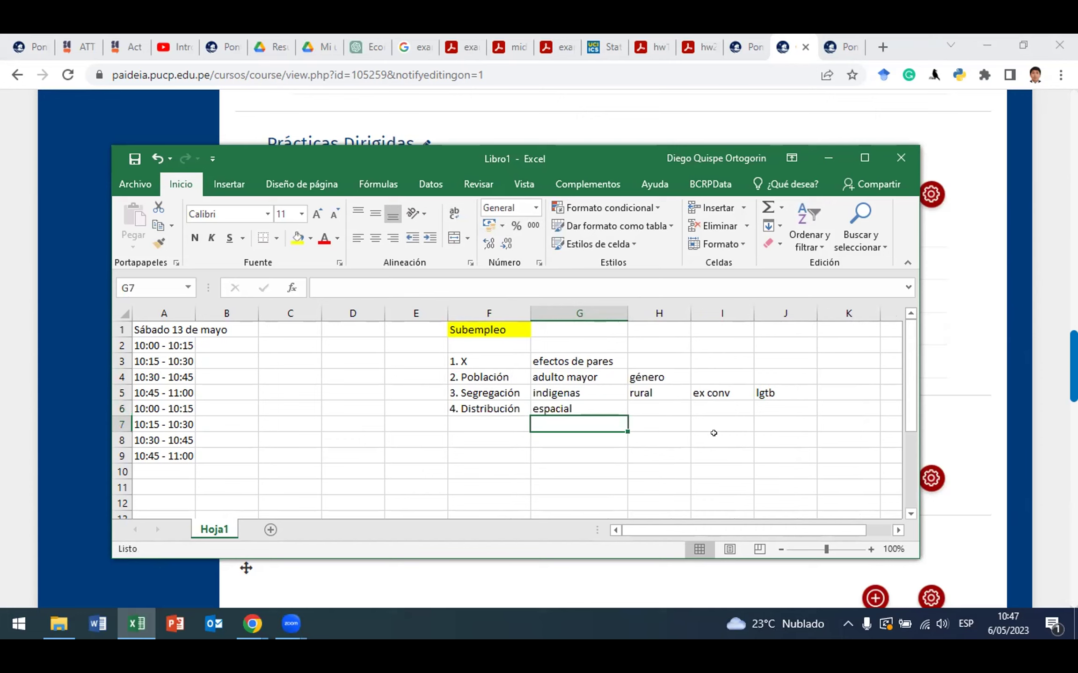
Step: Fill the cell range F9:G10 and cell F11 with yellow below the numbered list
{"action": "left_click", "coordinate": [489, 453]}
{"action": "left_click_drag", "start_coordinate": [496, 446], "coordinate": [589, 467]}
{"action": "left_click", "coordinate": [297, 238]}
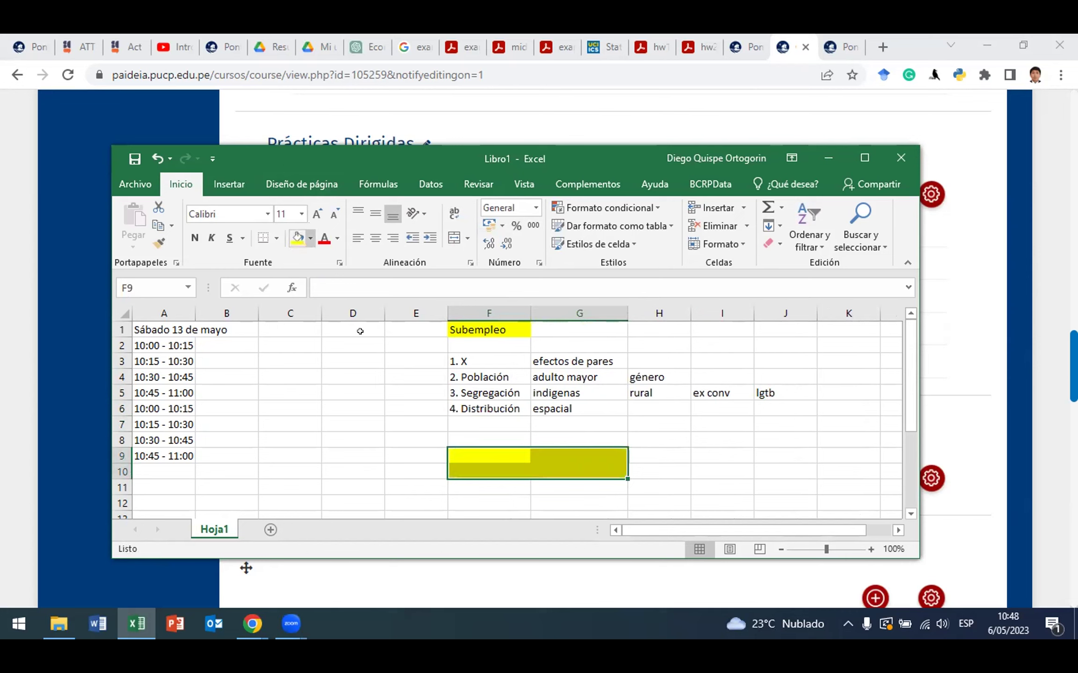
{"action": "left_click", "coordinate": [463, 484]}
{"action": "left_click", "coordinate": [298, 238]}
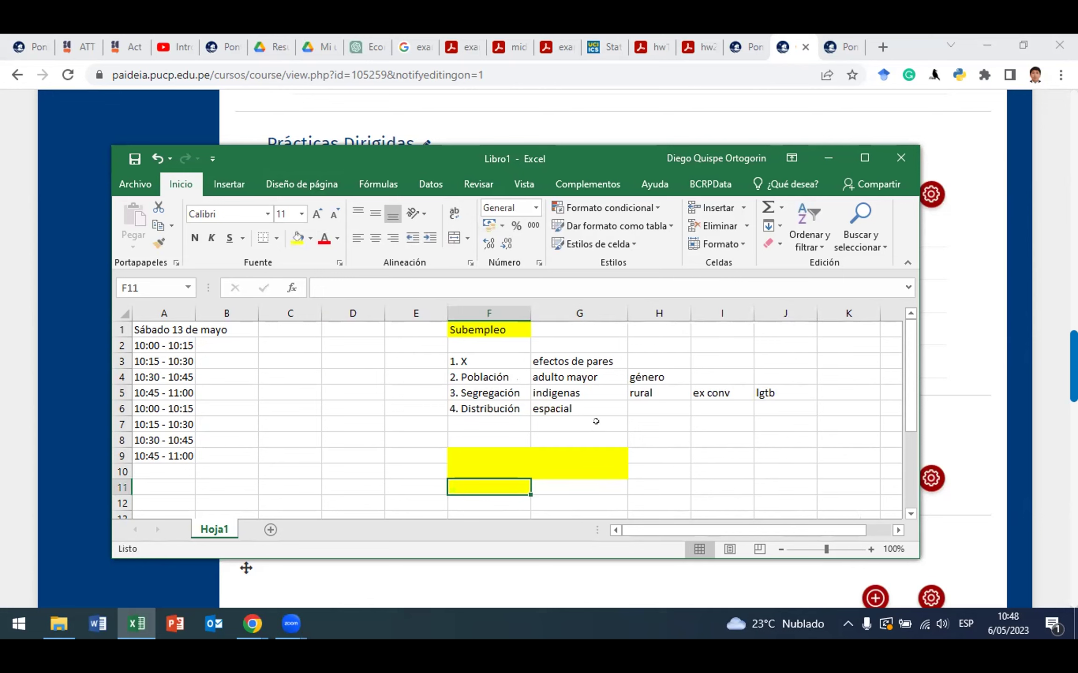
Step: Label the yellow cells with A in F9, B in G9, C in F10, D in G10 and E in F11
{"action": "left_click", "coordinate": [489, 457]}
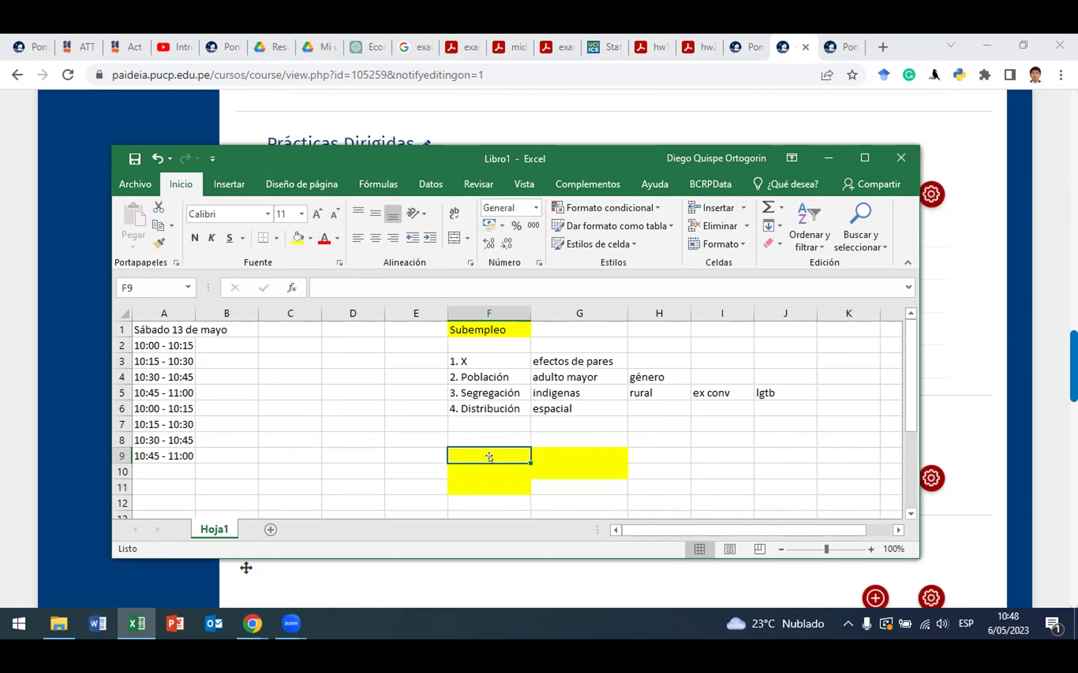
{"action": "type", "text": "A"}
{"action": "key", "text": "Right"}
{"action": "type", "text": "B"}
{"action": "key", "text": "Return"}
{"action": "key", "text": "Left"}
{"action": "type", "text": "C"}
{"action": "key", "text": "Right"}
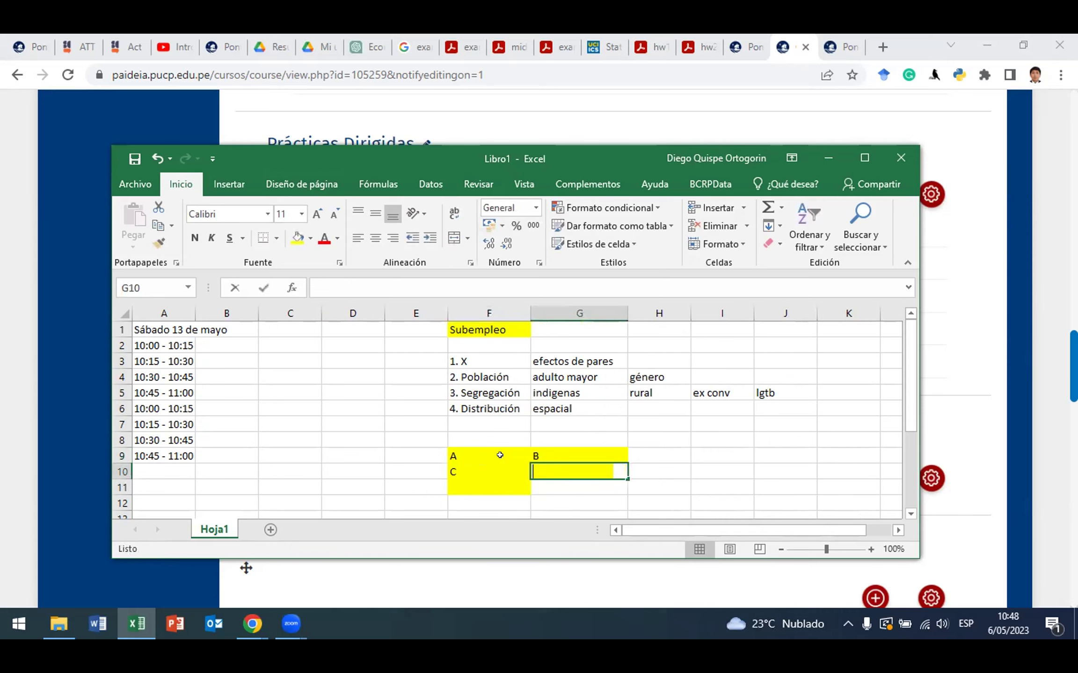
{"action": "type", "text": "D"}
{"action": "key", "text": "Return"}
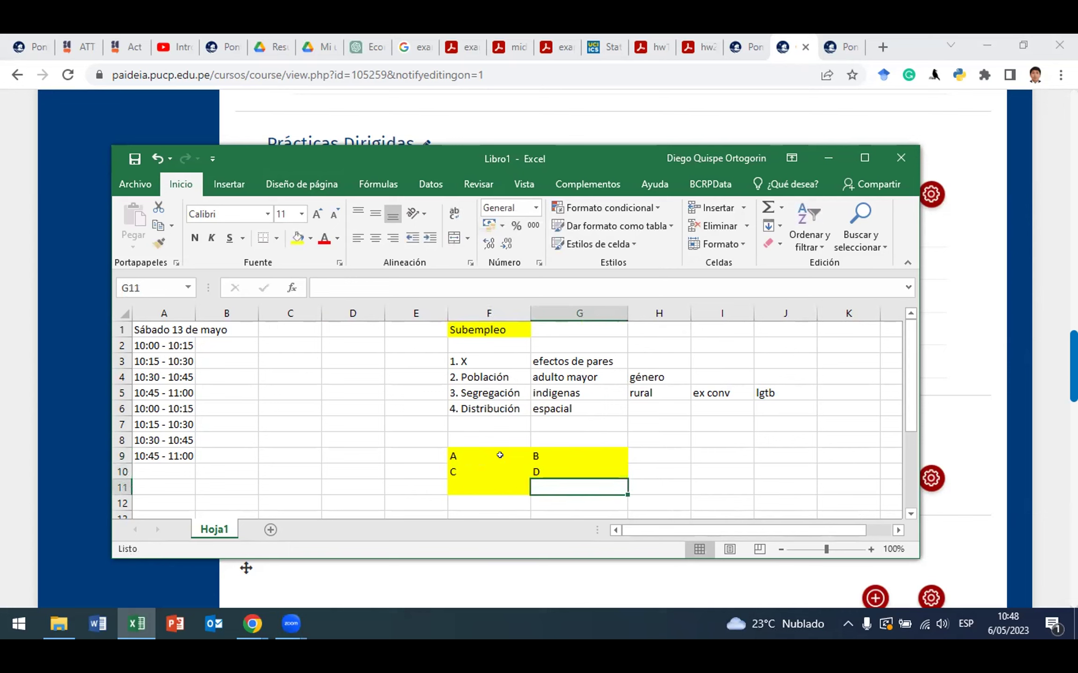
{"action": "key", "text": "Left"}
{"action": "type", "text": "E"}
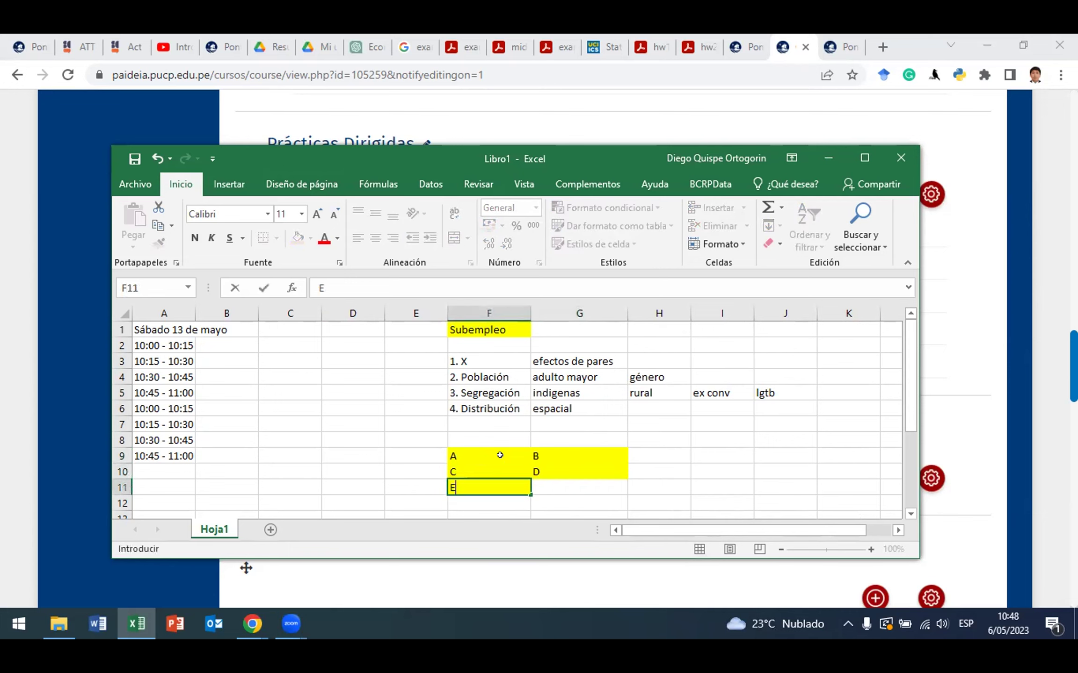
{"action": "key", "text": "Up"}
{"action": "key", "text": "Up"}
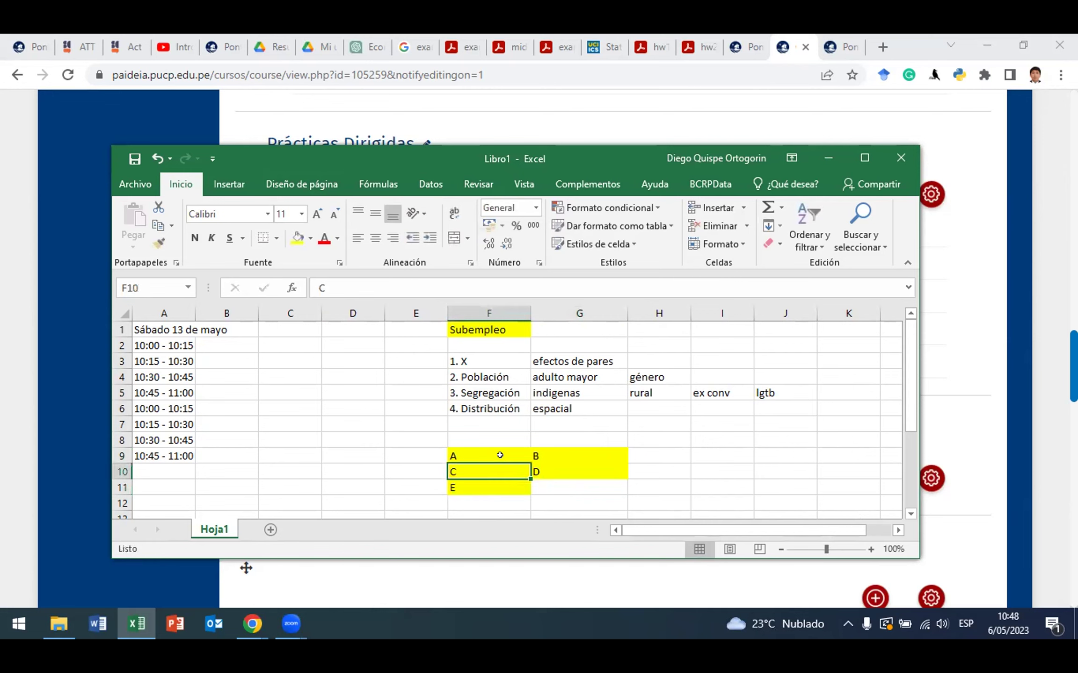
{"action": "key", "text": "Right"}
{"action": "key", "text": "Right"}
{"action": "key", "text": "Left"}
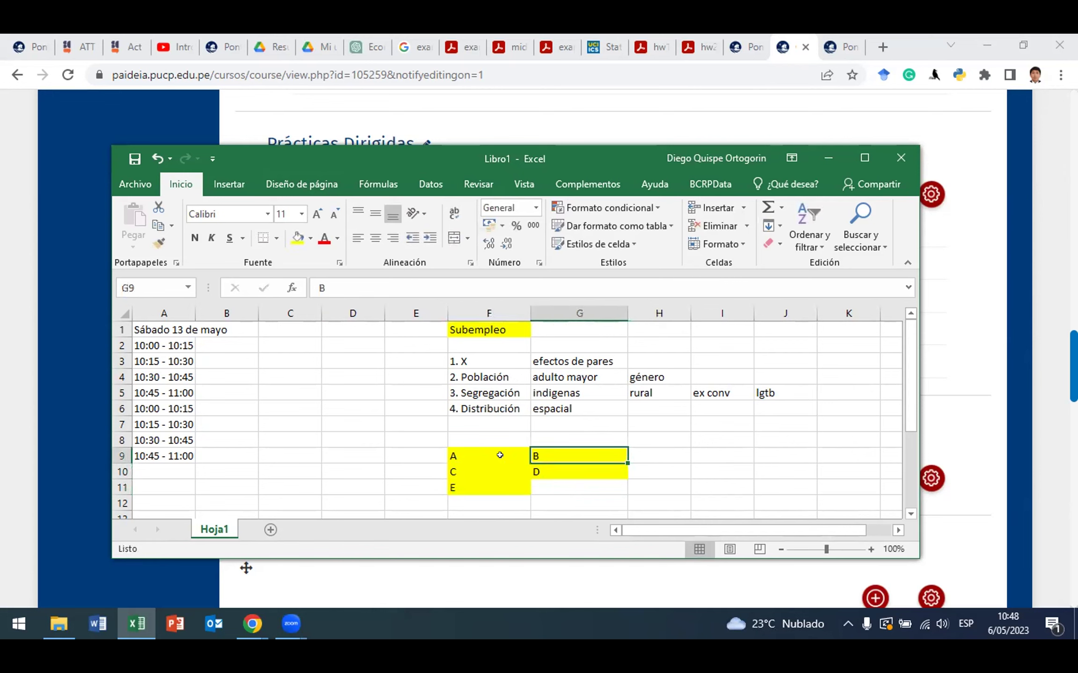
{"action": "key", "text": "Down"}
{"action": "key", "text": "Left"}
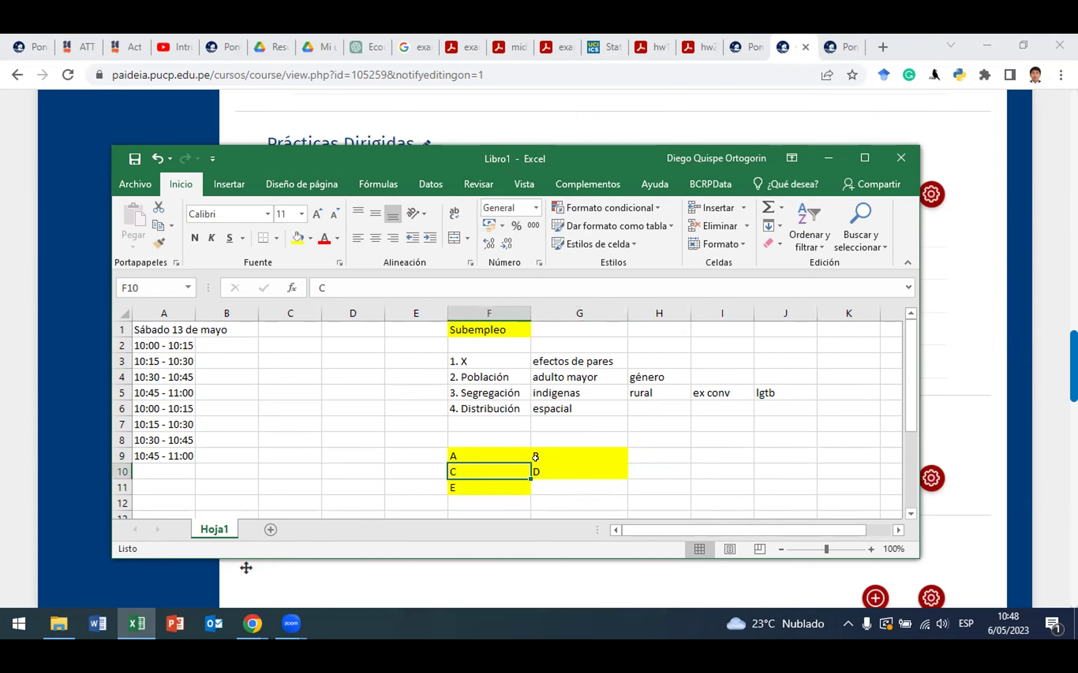
{"action": "left_click", "coordinate": [498, 455]}
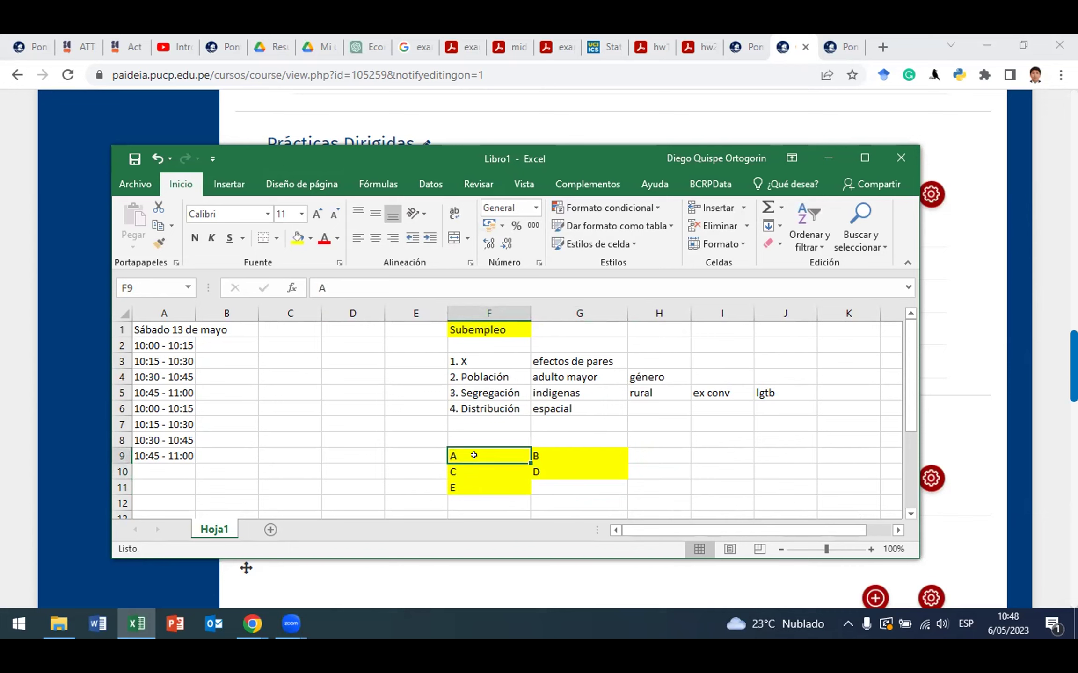
{"action": "left_click", "coordinate": [536, 450]}
{"action": "left_click", "coordinate": [509, 467]}
{"action": "left_click", "coordinate": [487, 470]}
{"action": "left_click", "coordinate": [538, 449]}
{"action": "left_click", "coordinate": [488, 468]}
{"action": "left_click", "coordinate": [500, 483]}
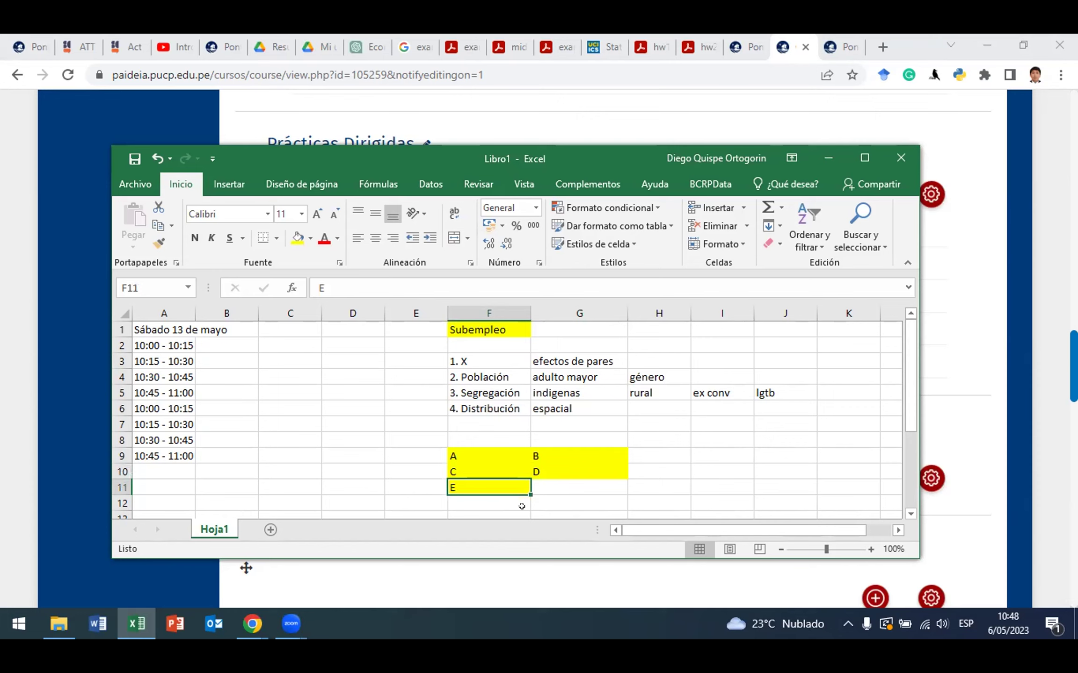
{"action": "left_click", "coordinate": [475, 467]}
{"action": "left_click", "coordinate": [546, 469]}
{"action": "left_click", "coordinate": [482, 469]}
{"action": "left_click", "coordinate": [556, 470]}
{"action": "left_click", "coordinate": [494, 469]}
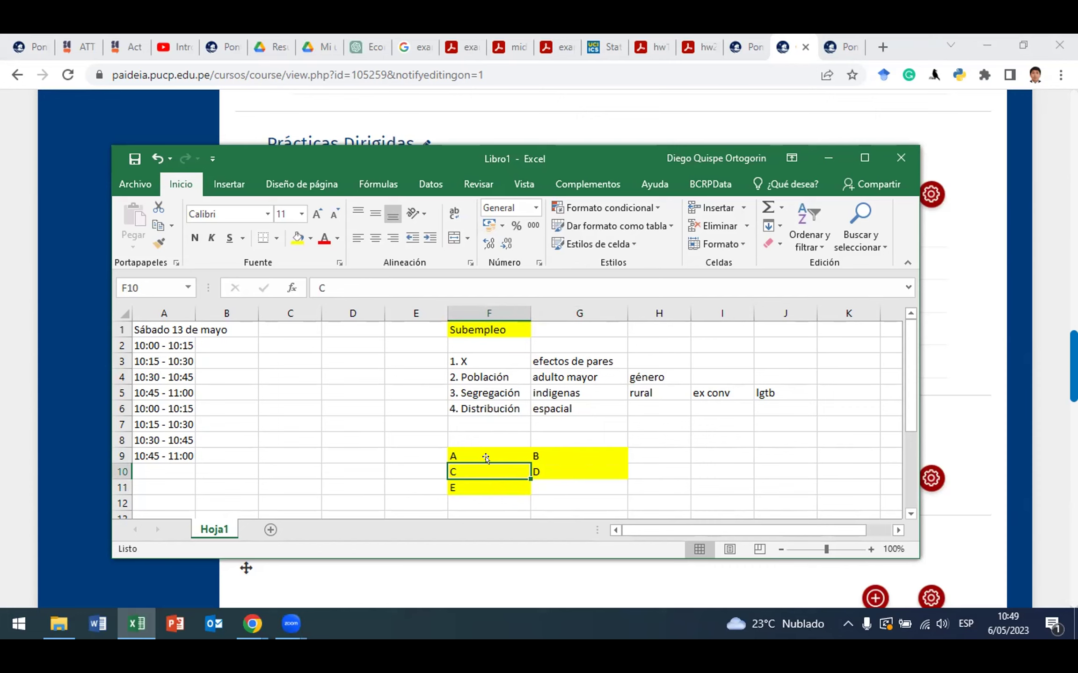
Step: Set the font colour of the letter A in cell F9 to red
{"action": "left_click_drag", "start_coordinate": [485, 462], "coordinate": [483, 451]}
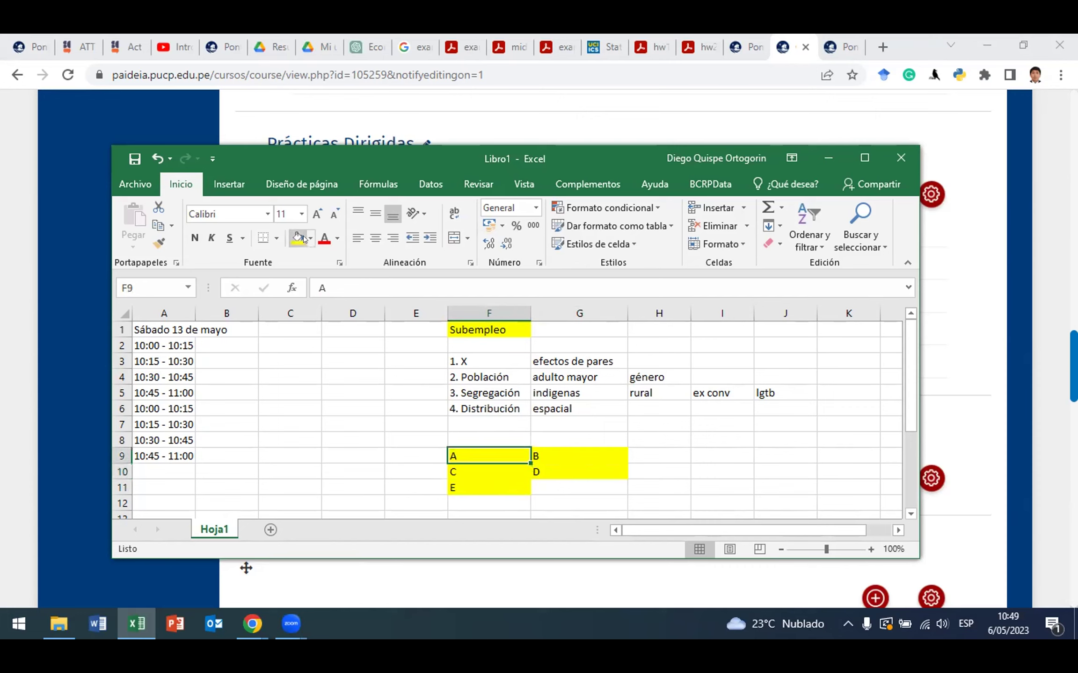
{"action": "left_click", "coordinate": [323, 239]}
{"action": "left_click", "coordinate": [557, 452]}
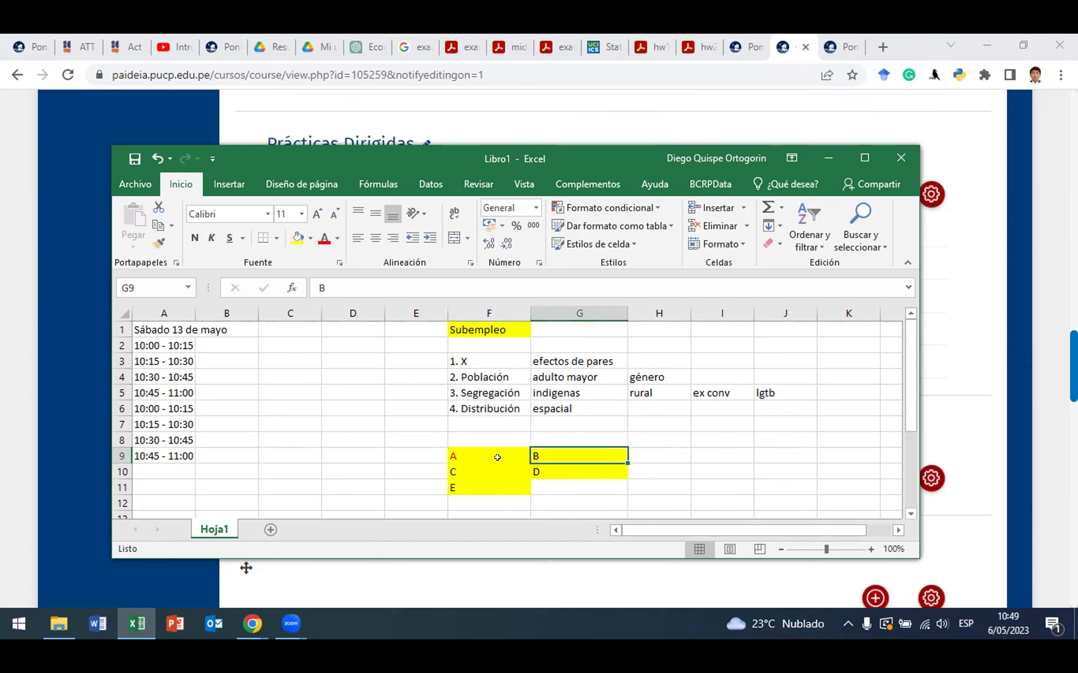
{"action": "left_click", "coordinate": [461, 470]}
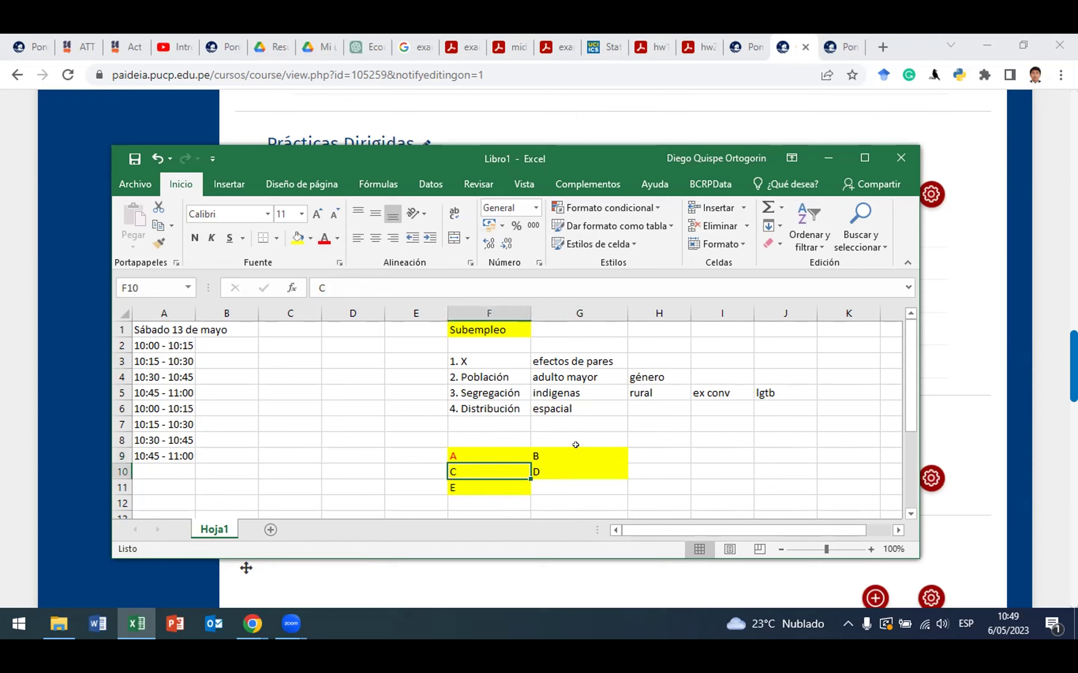
{"action": "left_click", "coordinate": [456, 453]}
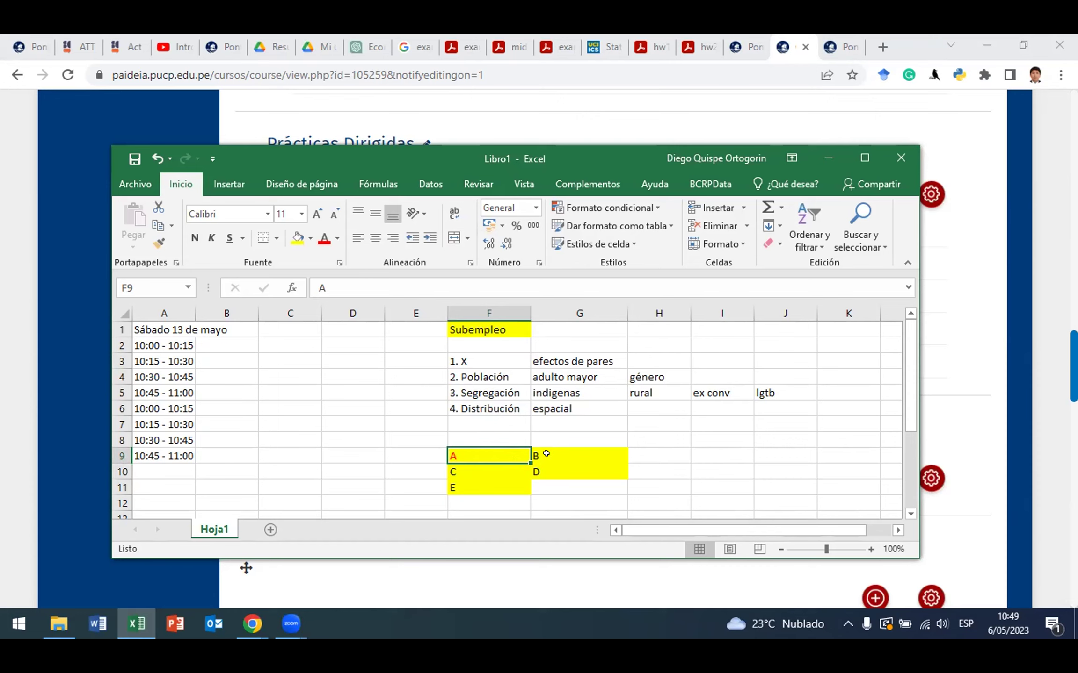
{"action": "left_click", "coordinate": [546, 454]}
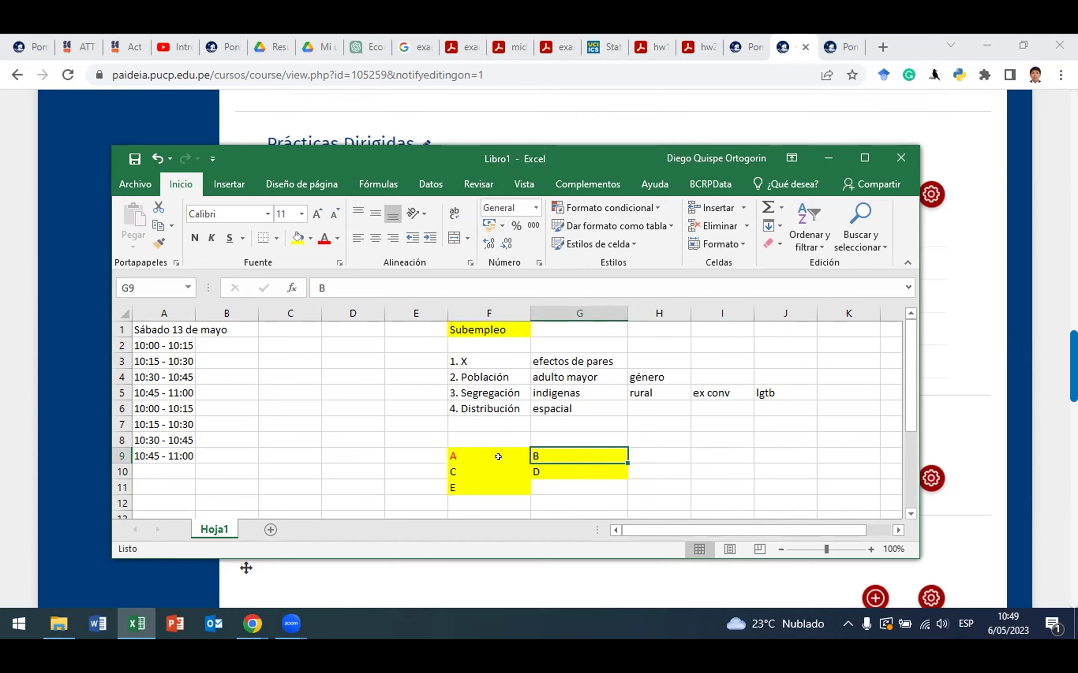
{"action": "left_click", "coordinate": [473, 452]}
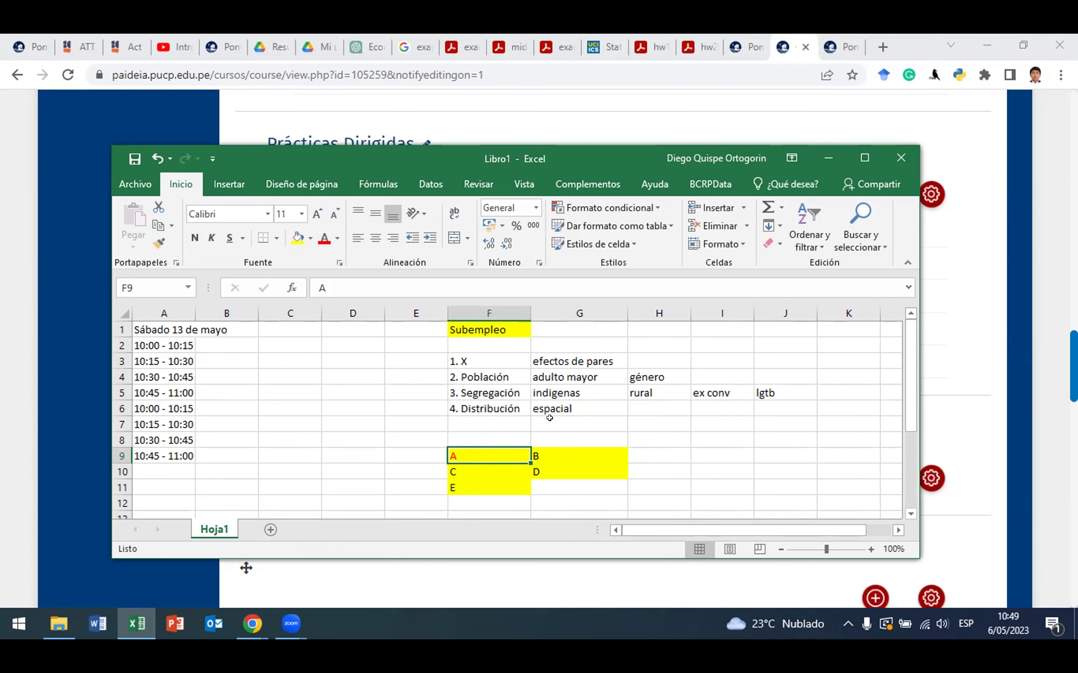
Step: Enter "efectos heterogeneos" in cell H6 as the second example for the "4. Distribución" item
{"action": "left_click", "coordinate": [676, 405]}
{"action": "type", "text": "EPEC"}
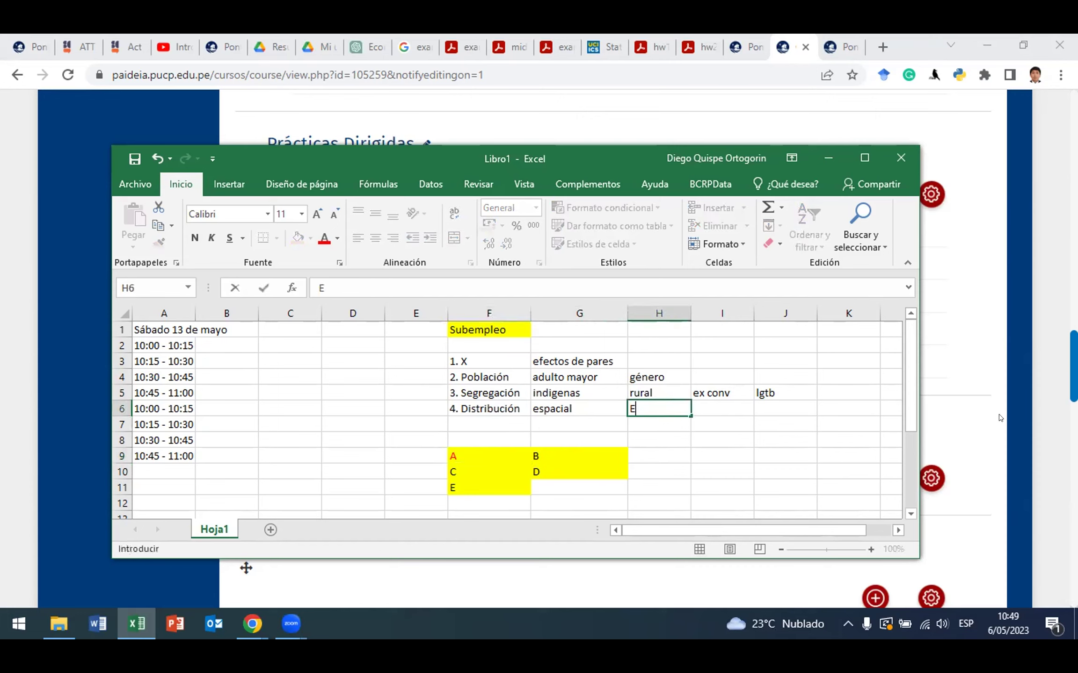
{"action": "key", "text": "BackSpace"}
{"action": "key", "text": "BackSpace"}
{"action": "key", "text": "BackSpace"}
{"action": "key", "text": "BackSpace"}
{"action": "type", "text": "efectoe her"}
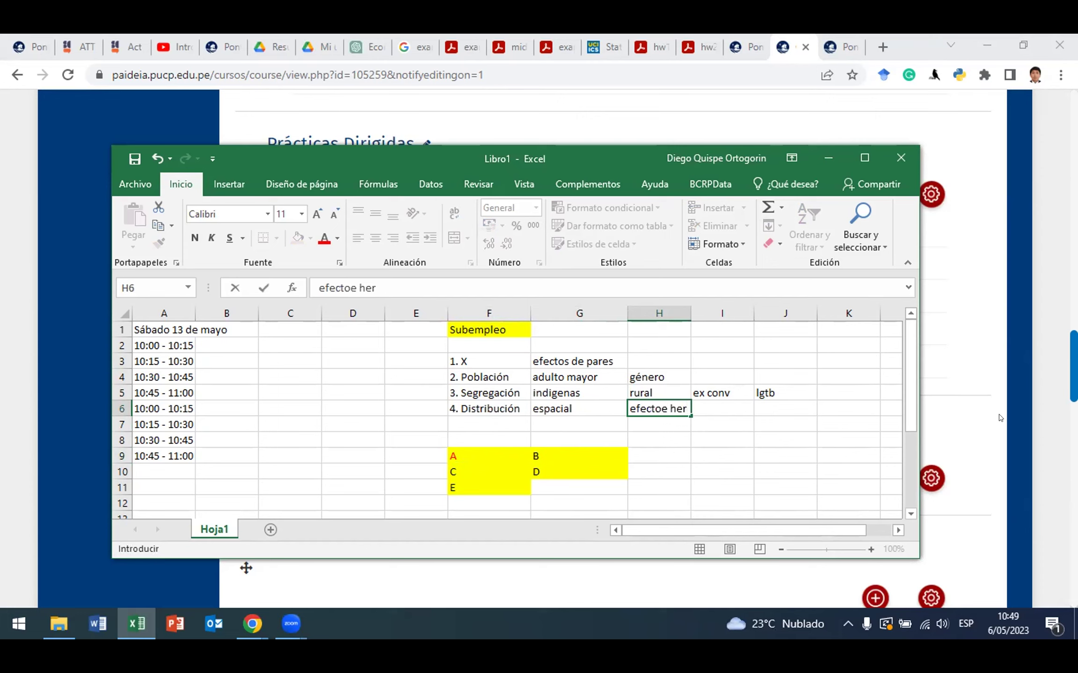
{"action": "key", "text": "BackSpace"}
{"action": "key", "text": "BackSpace"}
{"action": "key", "text": "BackSpace"}
{"action": "key", "text": "BackSpace"}
{"action": "type", "text": "s heterogen"}
{"action": "key", "text": "BackSpace"}
{"action": "key", "text": "BackSpace"}
{"action": "type", "text": "eneos"}
{"action": "key", "text": "BackSpace"}
{"action": "type", "text": "s"}
{"action": "key", "text": "BackSpace"}
{"action": "key", "text": "BackSpace"}
{"action": "type", "text": "os"}
{"action": "key", "text": "Return"}
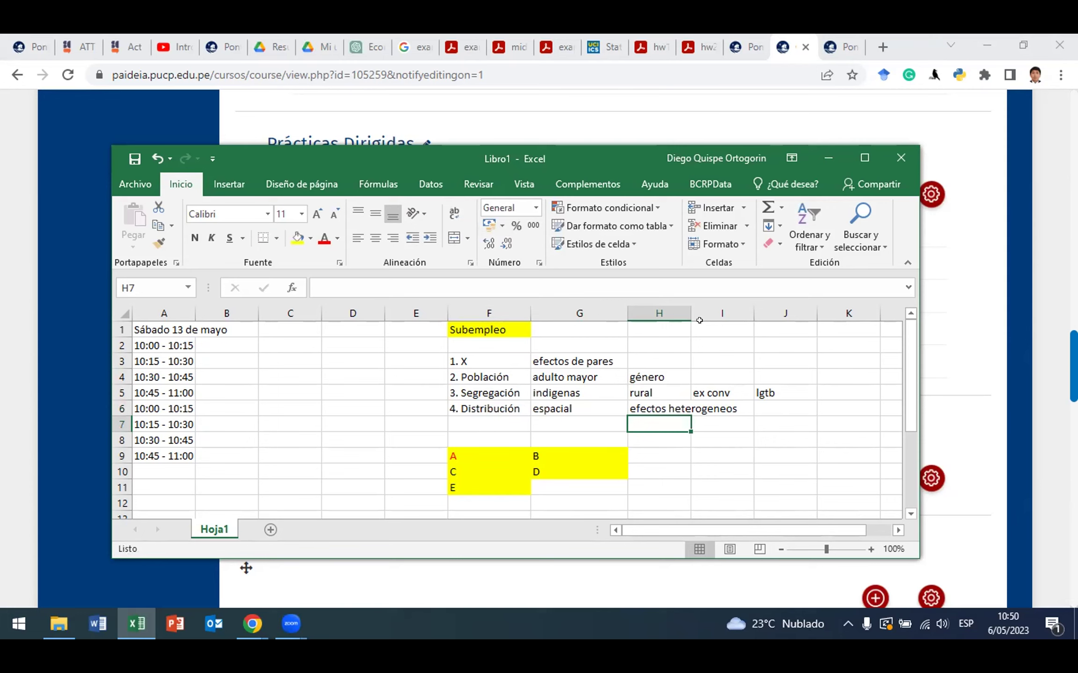
Step: Enter "educación>>>>subempleo" in cell H9 beside the yellow grid
{"action": "left_click", "coordinate": [660, 456]}
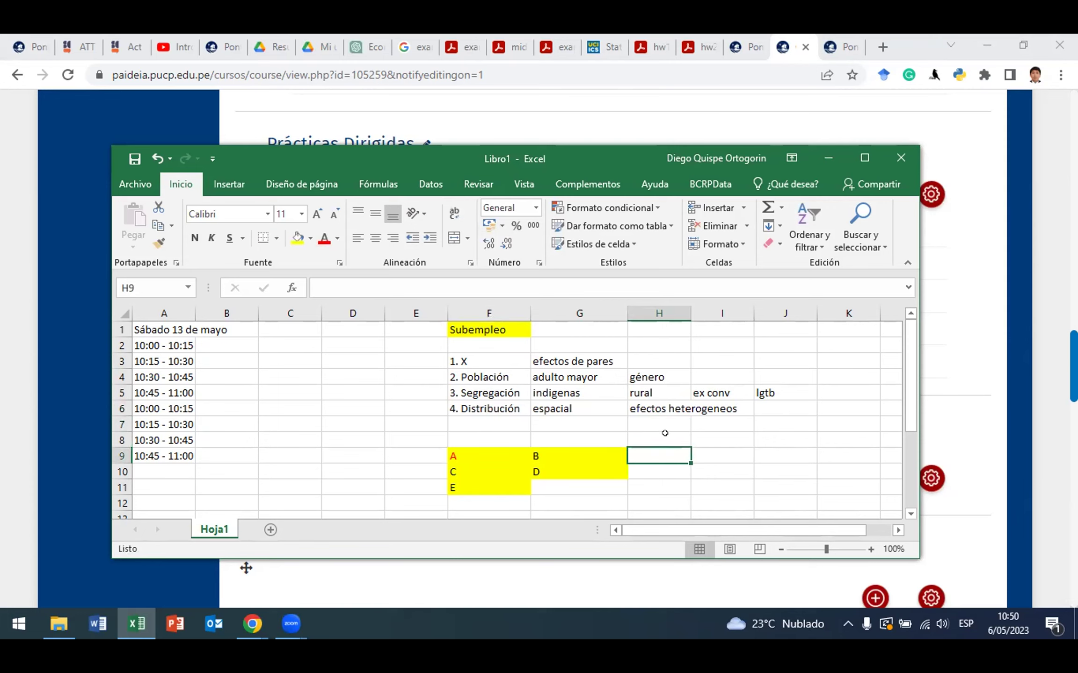
{"action": "type", "text": "ed"}
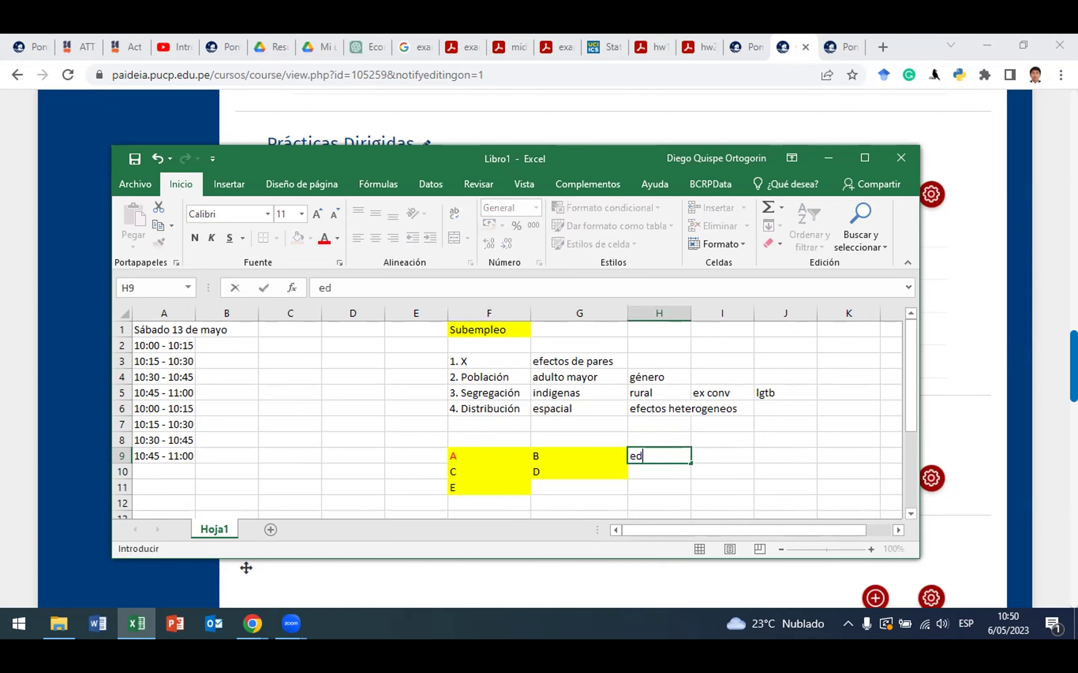
{"action": "type", "text": "ucaciónZ"}
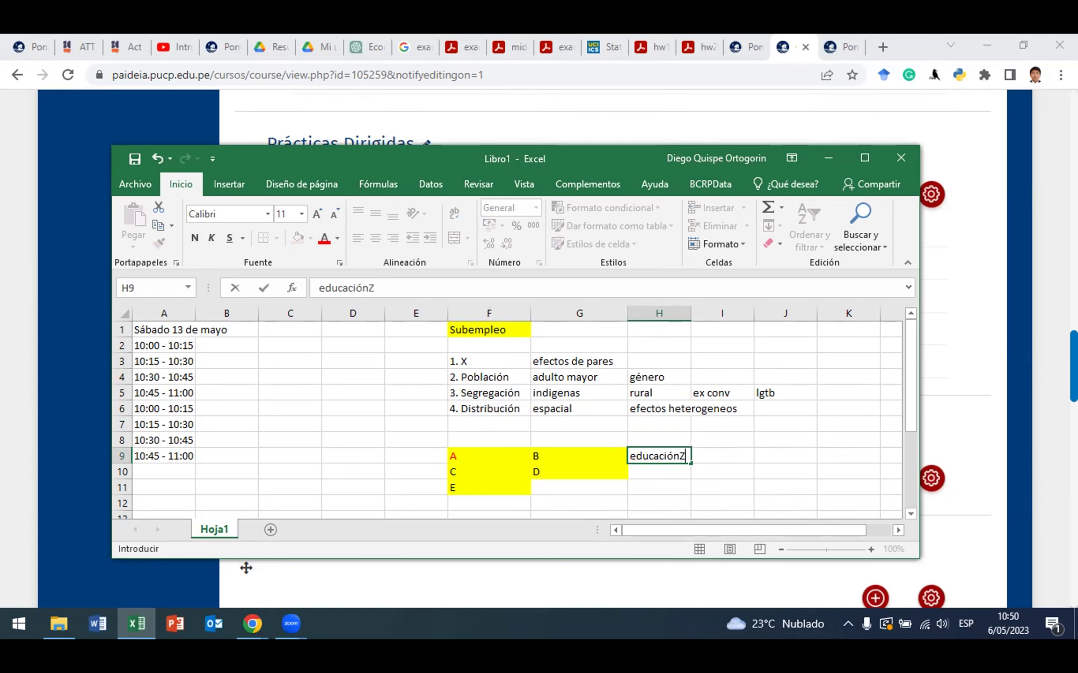
{"action": "key", "text": "BackSpace"}
{"action": "type", "text": ">>>>subempleo"}
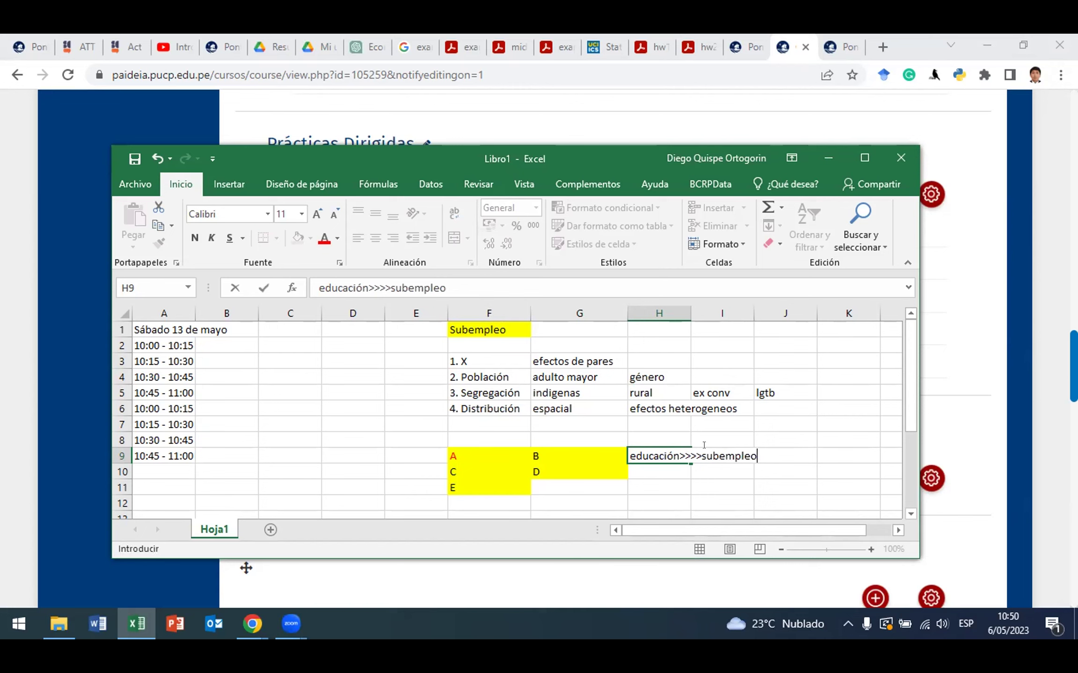
{"action": "left_click_drag", "start_coordinate": [712, 445], "coordinate": [754, 446]}
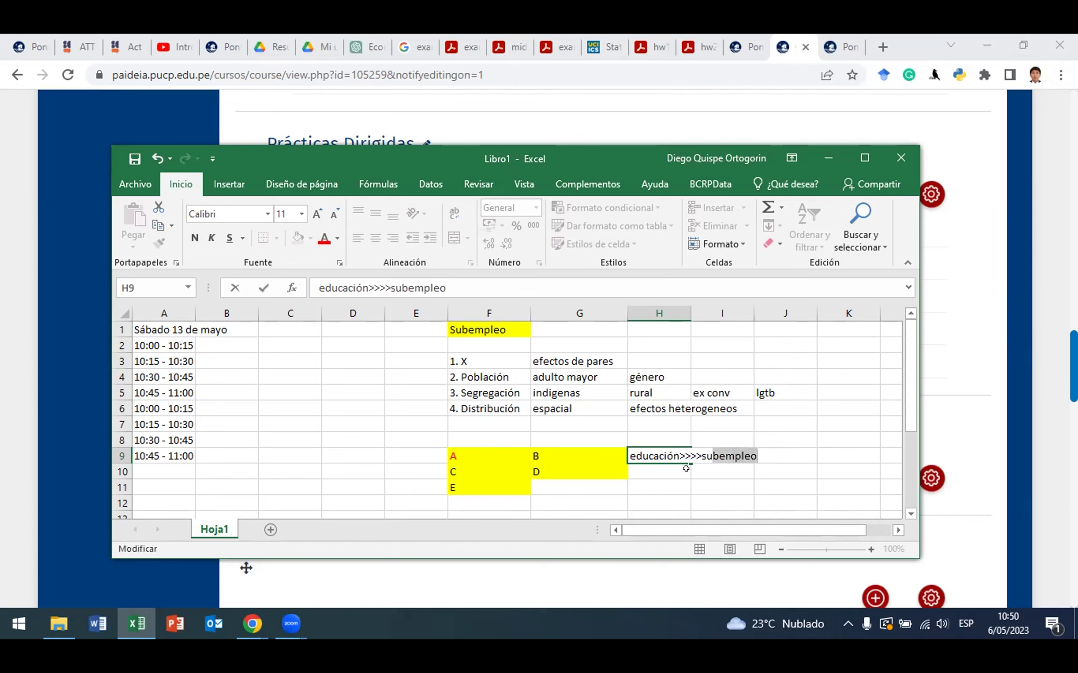
Step: List beta1, beta2 and beta3 in cells H11, H12 and H13 below the education relationship
{"action": "left_click", "coordinate": [674, 484]}
{"action": "type", "text": "b"}
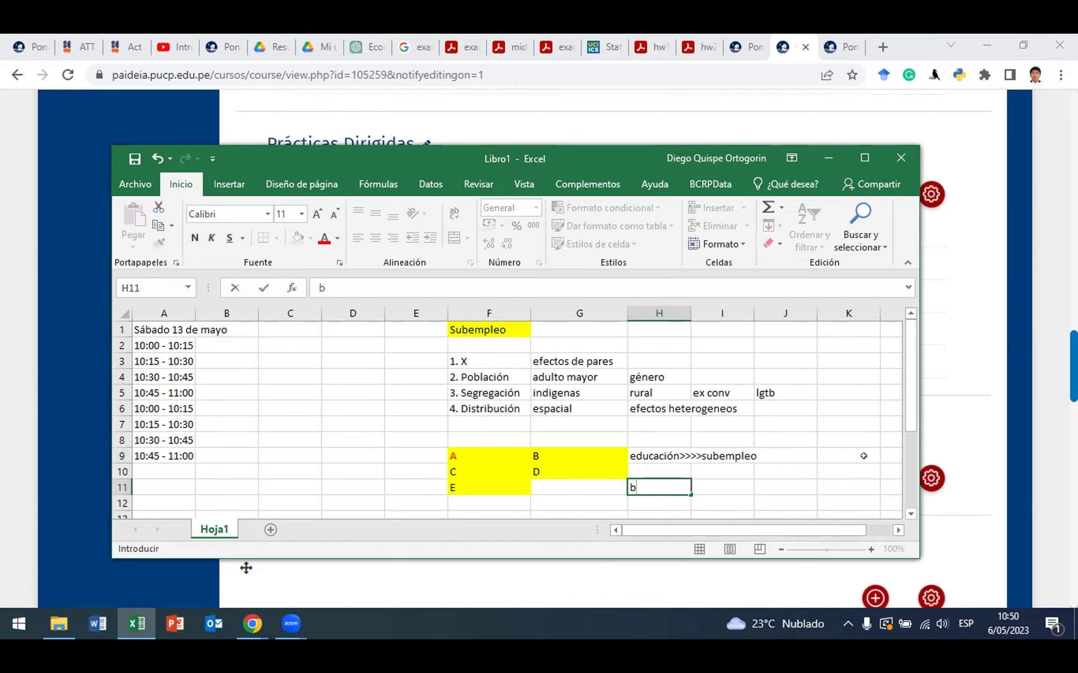
{"action": "type", "text": "eta"}
{"action": "left_click", "coordinate": [704, 496]}
{"action": "left_click", "coordinate": [674, 485]}
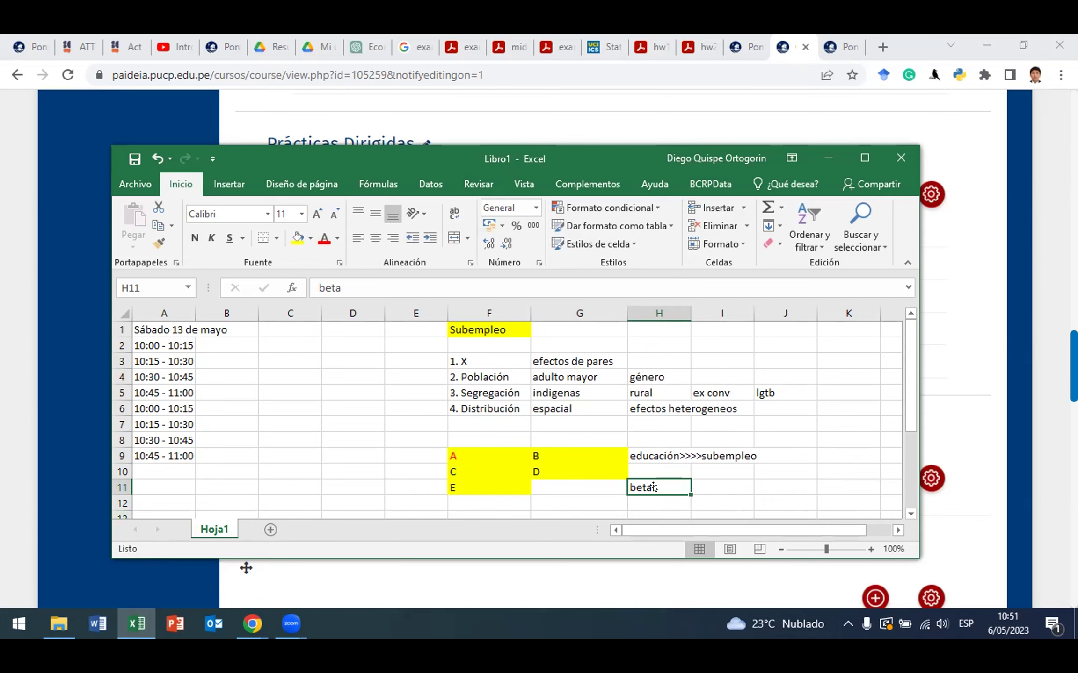
{"action": "left_click", "coordinate": [375, 281]}
{"action": "type", "text": "1"}
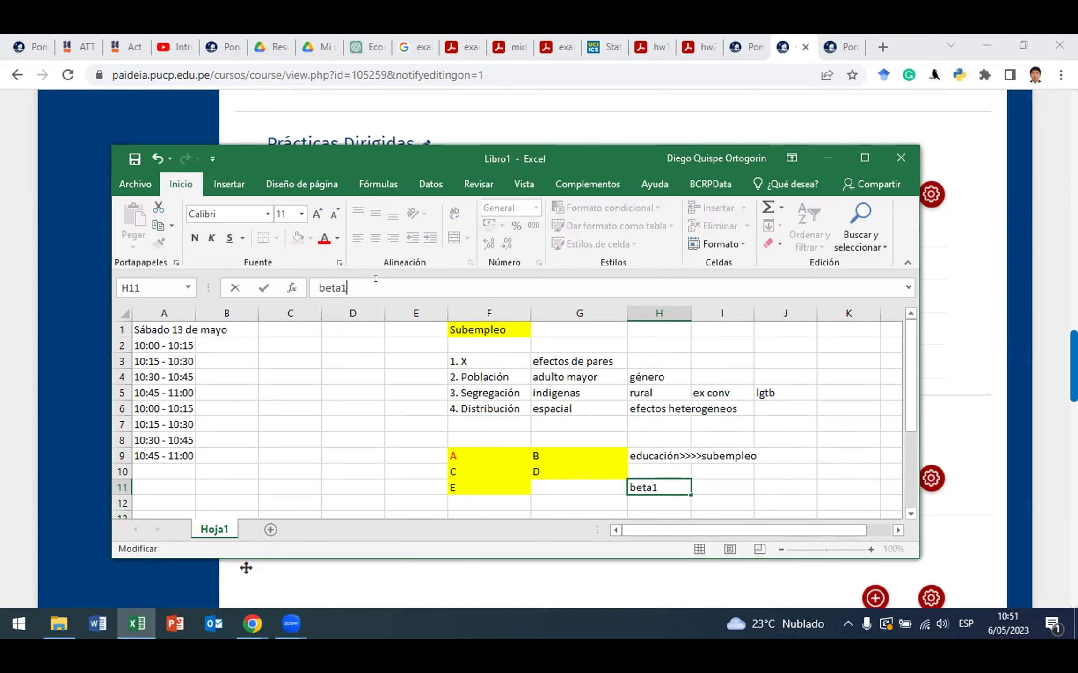
{"action": "key", "text": "Return"}
{"action": "type", "text": "beta2"}
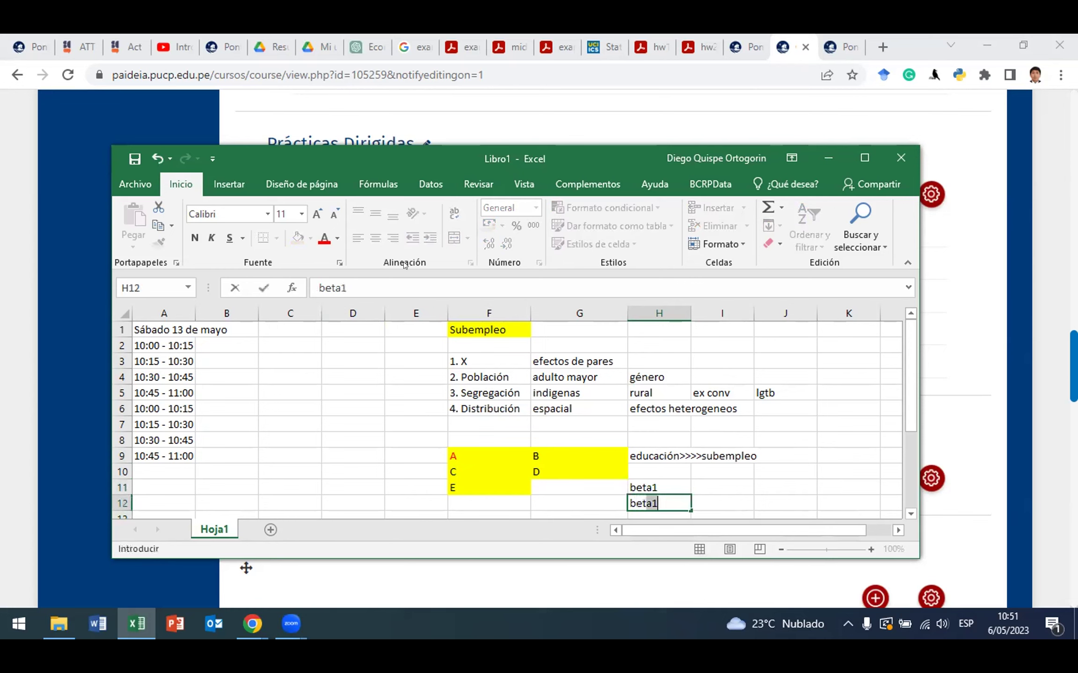
{"action": "key", "text": "Return"}
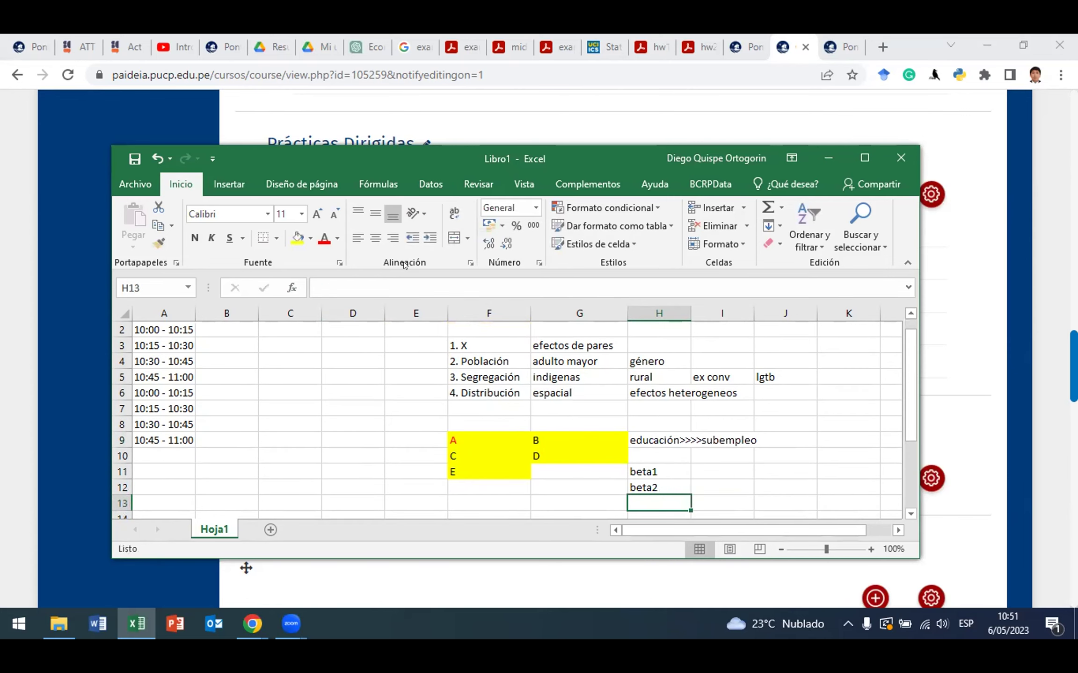
{"action": "type", "text": "beta3"}
{"action": "key", "text": "Return"}
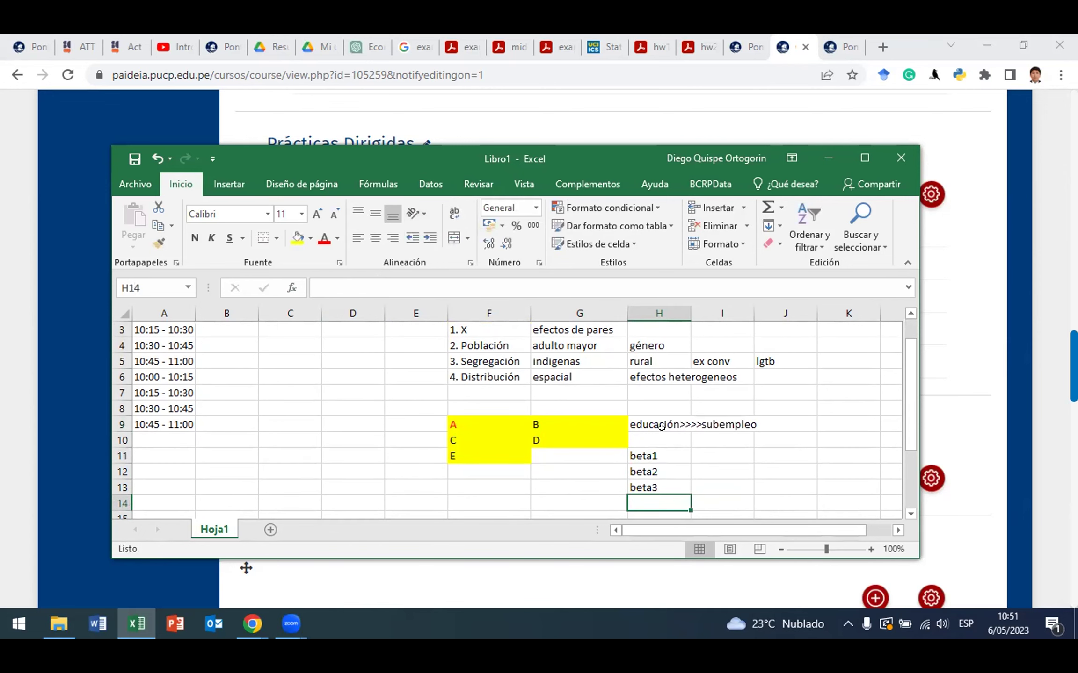
Step: Extend the "efectos heterogeneos" example in cell H6 with " / regresiones quatilica"
{"action": "left_click", "coordinate": [651, 375]}
{"action": "left_click", "coordinate": [573, 280]}
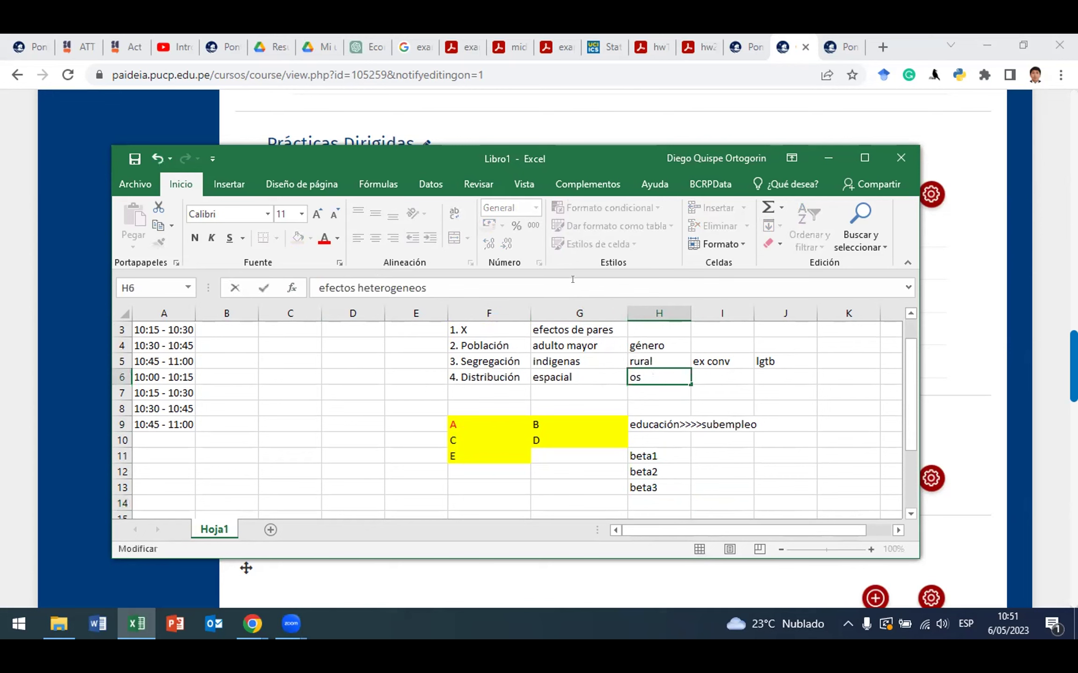
{"action": "type", "text": "/re"}
{"action": "key", "text": "BackSpace"}
{"action": "type", "text": "regre"}
{"action": "key", "text": "BackSpace"}
{"action": "key", "text": "BackSpace"}
{"action": "key", "text": "BackSpace"}
{"action": "key", "text": "BackSpace"}
{"action": "key", "text": "BackSpace"}
{"action": "key", "text": "BackSpace"}
{"action": "key", "text": "BackSpace"}
{"action": "type", "text": "regresiones quatilica"}
{"action": "key", "text": "Return"}
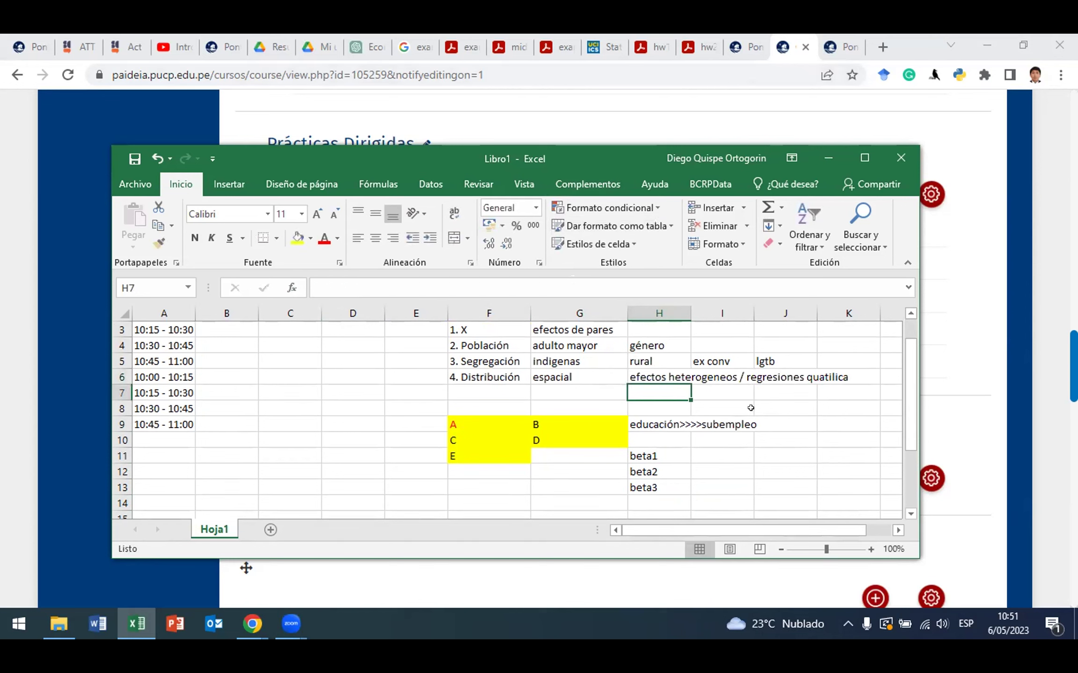
{"action": "scroll", "coordinate": [697, 407], "scroll_direction": "up", "scroll_amount": 1}
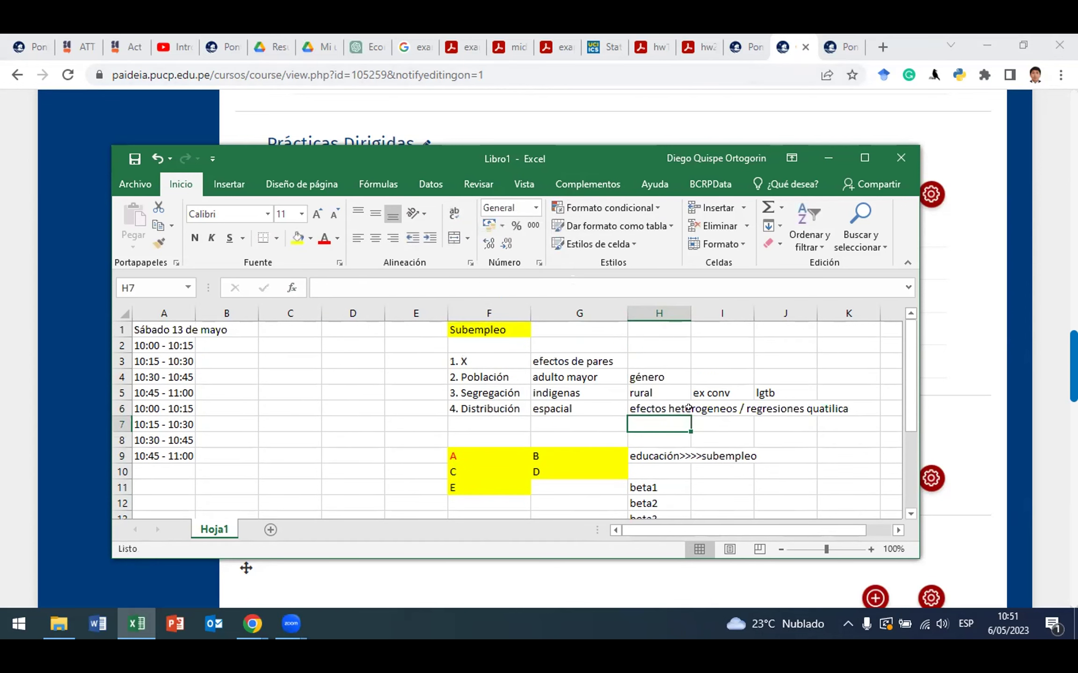
Step: Delete the cell range E8:J13 containing the lettered yellow grid and the beta notes, shifting the remaining cells left
{"action": "left_click", "coordinate": [675, 408]}
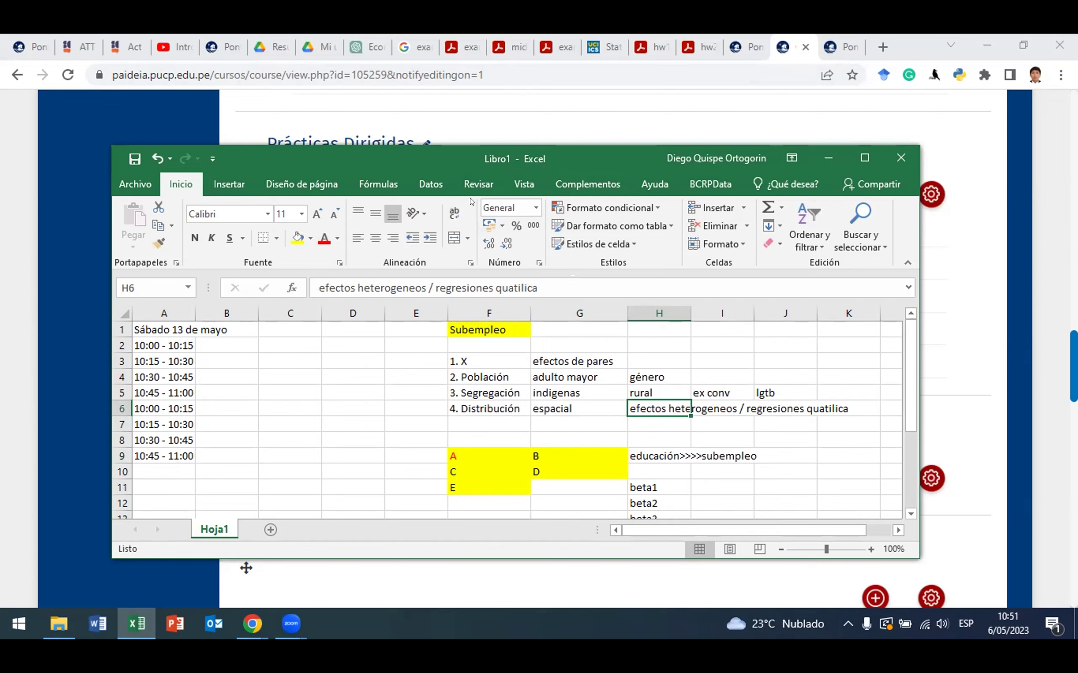
{"action": "left_click", "coordinate": [434, 441]}
{"action": "left_click_drag", "start_coordinate": [475, 459], "coordinate": [760, 480]}
{"action": "right_click", "coordinate": [643, 471]}
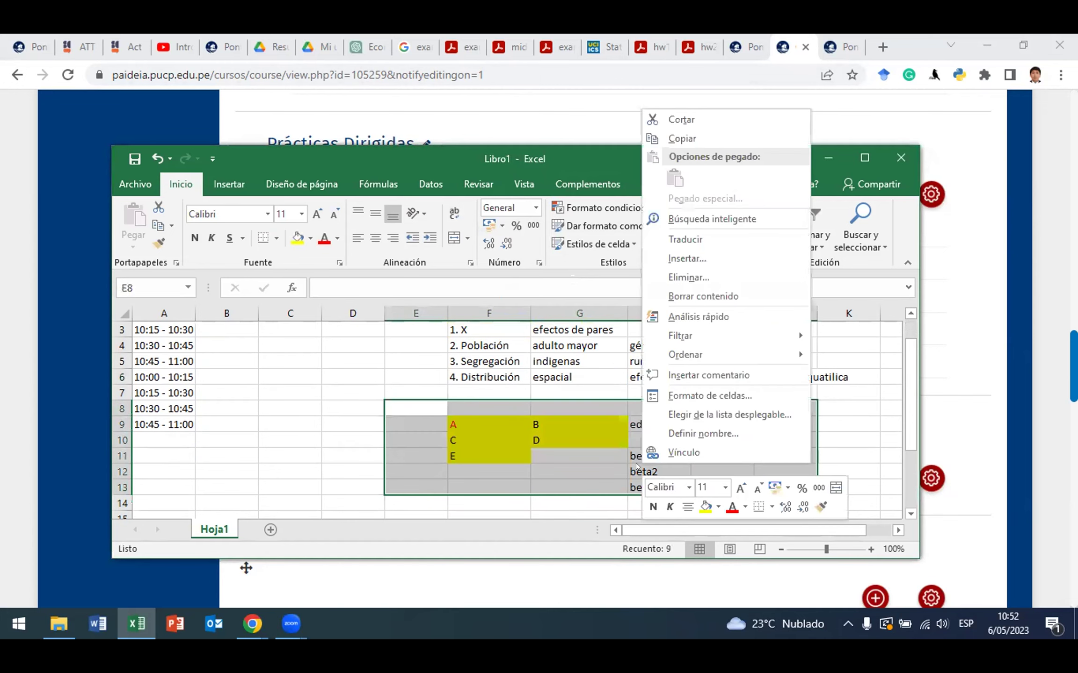
{"action": "left_click", "coordinate": [708, 277]}
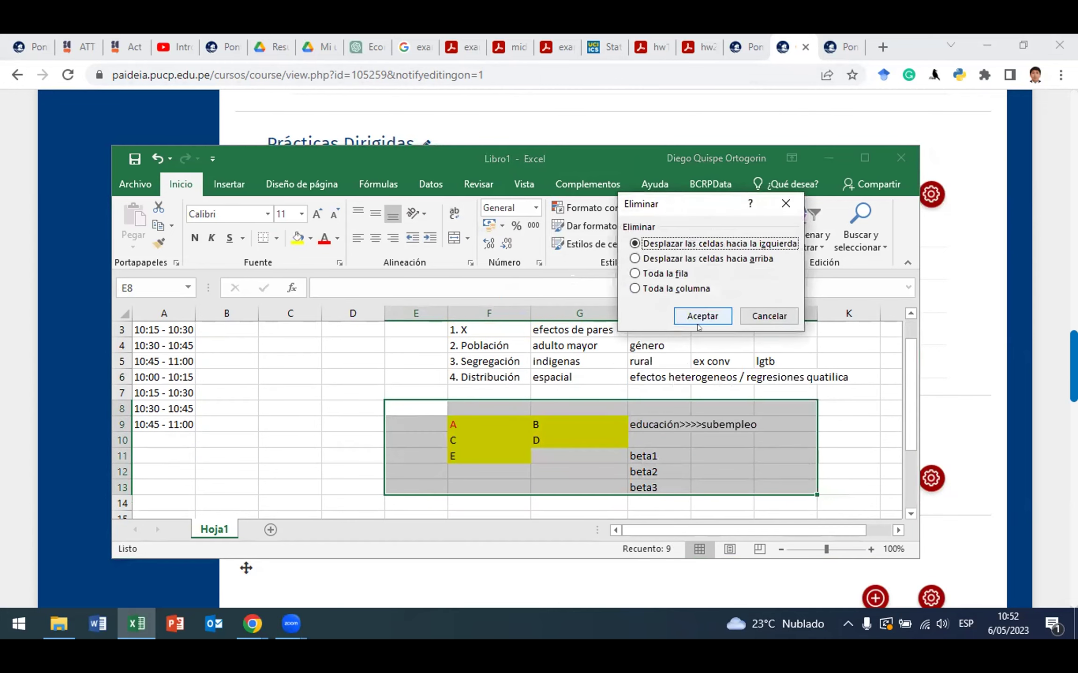
{"action": "left_click", "coordinate": [699, 318]}
{"action": "scroll", "coordinate": [622, 409], "scroll_direction": "up", "scroll_amount": 1}
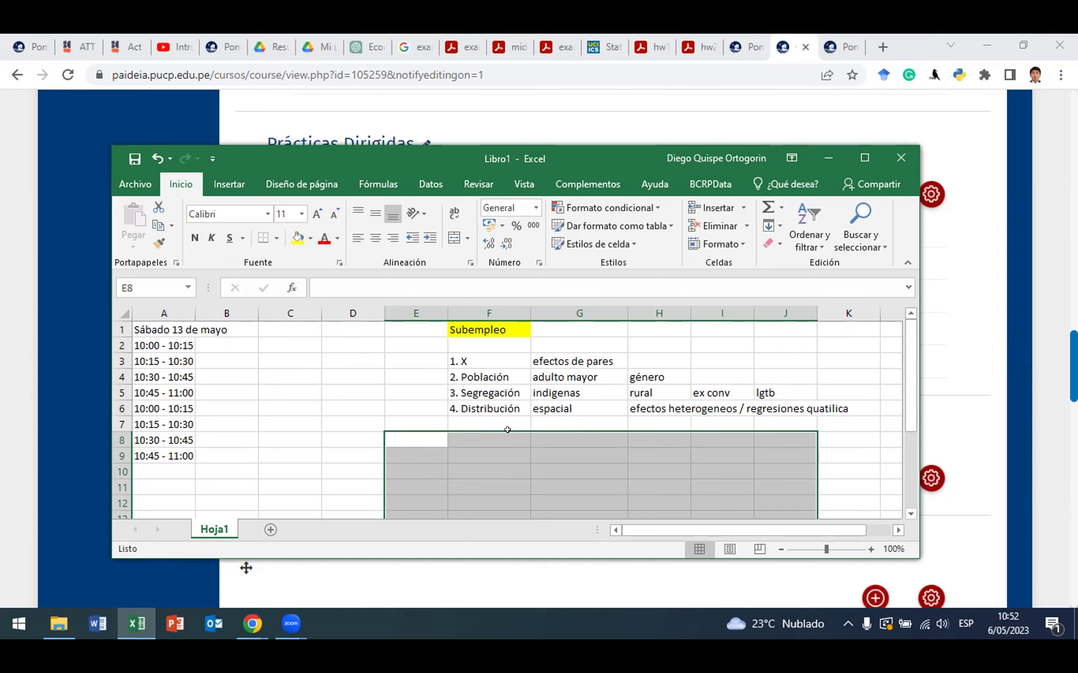
{"action": "key", "text": "Down"}
{"action": "key", "text": "Right"}
{"action": "key", "text": "Right"}
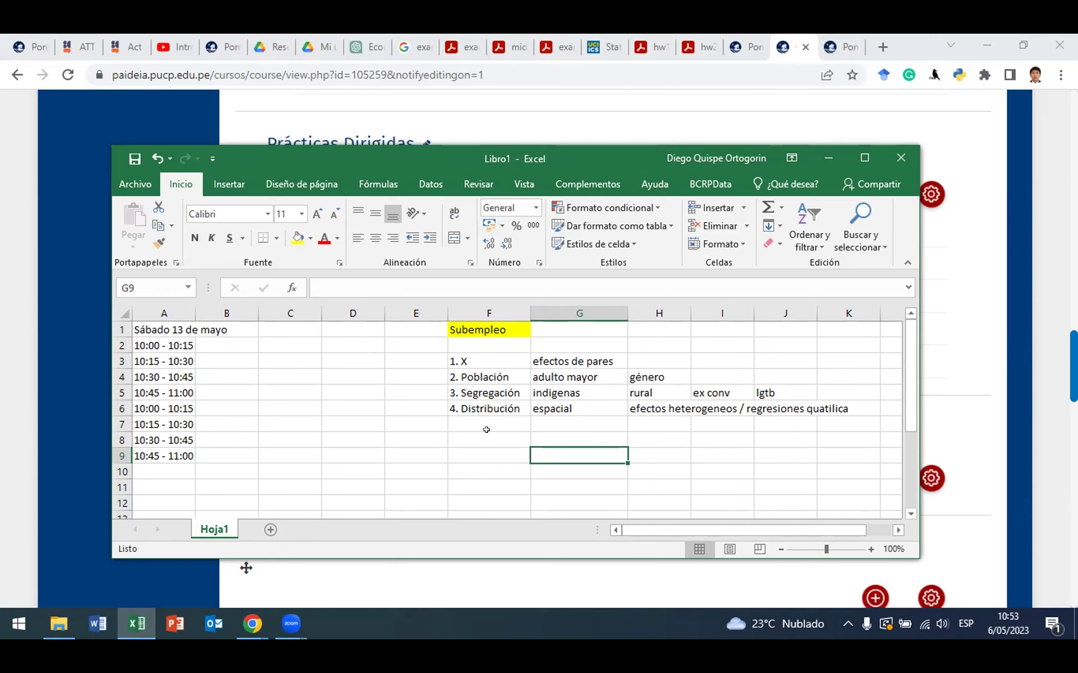
{"action": "left_click", "coordinate": [483, 406]}
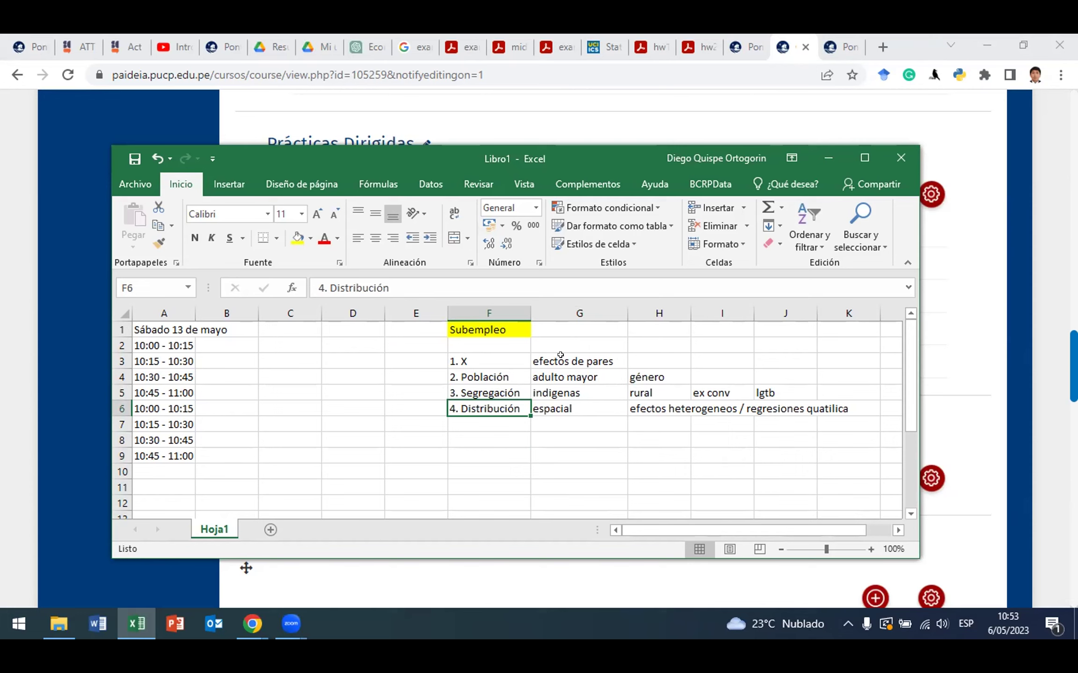
{"action": "left_click_drag", "start_coordinate": [560, 357], "coordinate": [777, 403]}
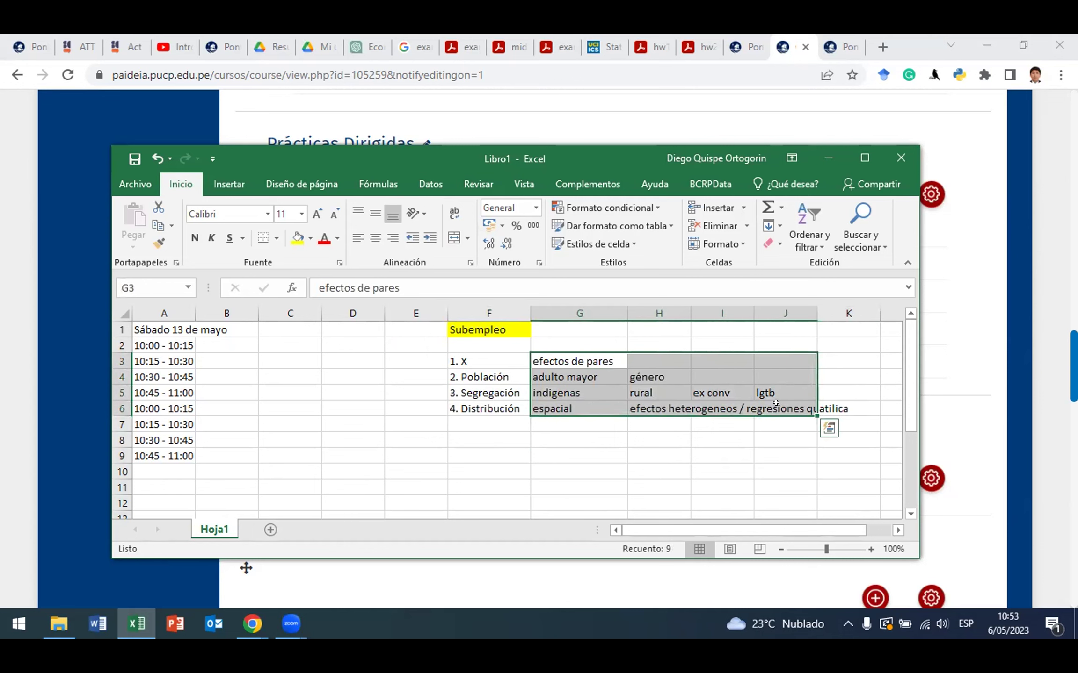
{"action": "left_click", "coordinate": [725, 393]}
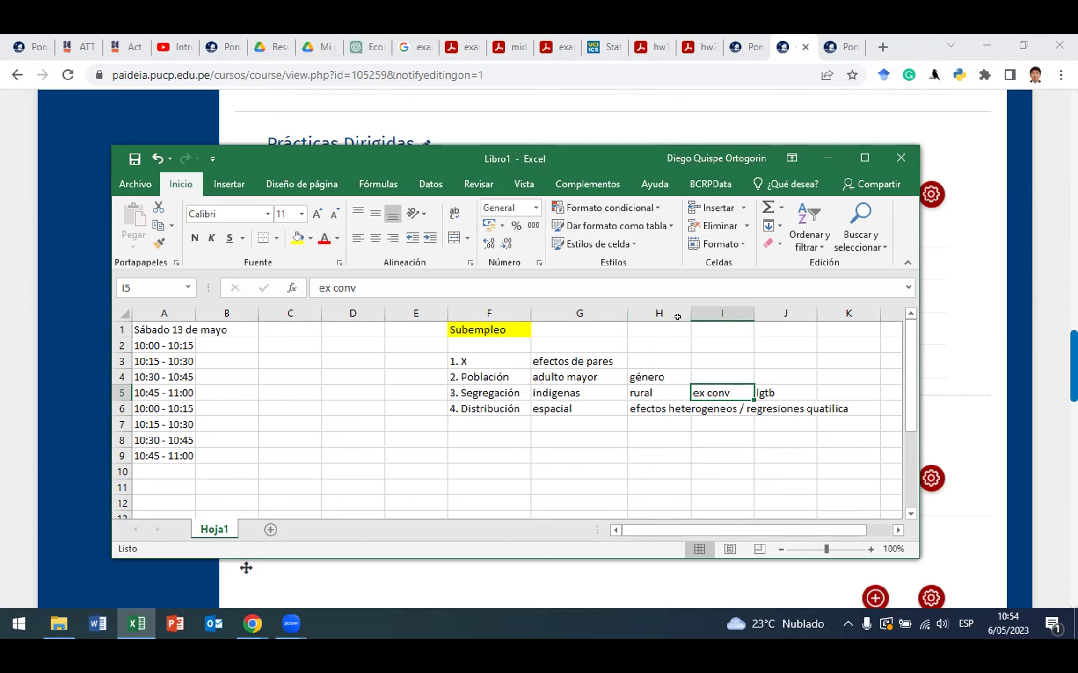
Step: Enter the regression equation "y=b0+b1*x1+b2*b2+.....+b5yh+b6yp+..." as text in cell G9
{"action": "left_click", "coordinate": [560, 448]}
{"action": "type", "text": "x"}
{"action": "key", "text": "Return"}
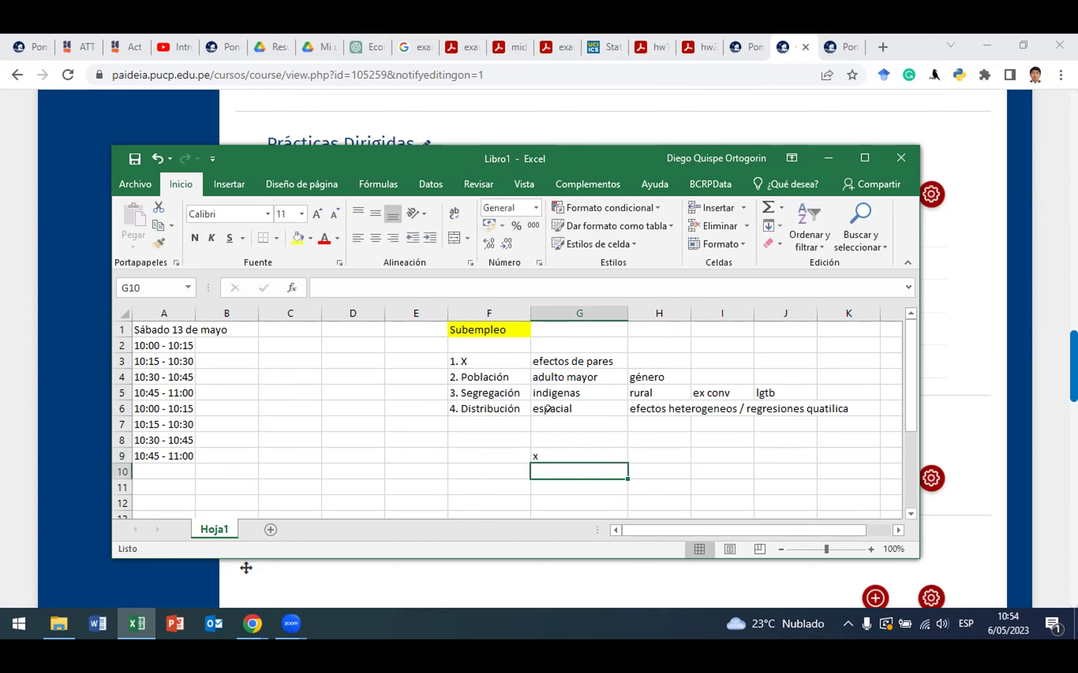
{"action": "key", "text": "Up"}
{"action": "type", "text": "y"}
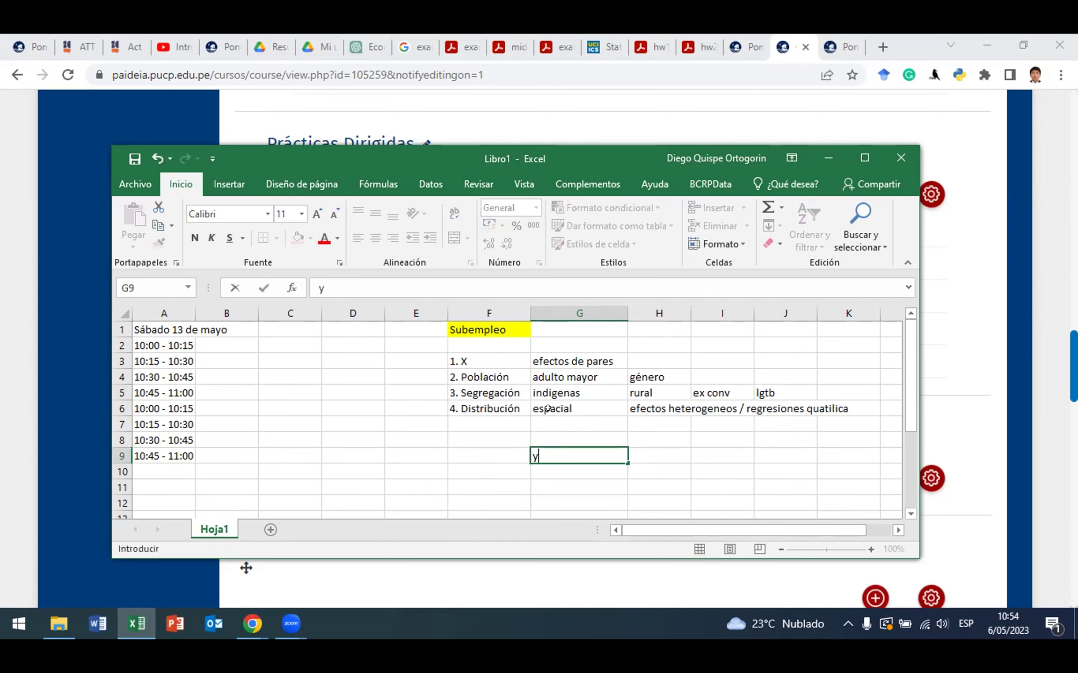
{"action": "type", "text": "=b0+b1*x"}
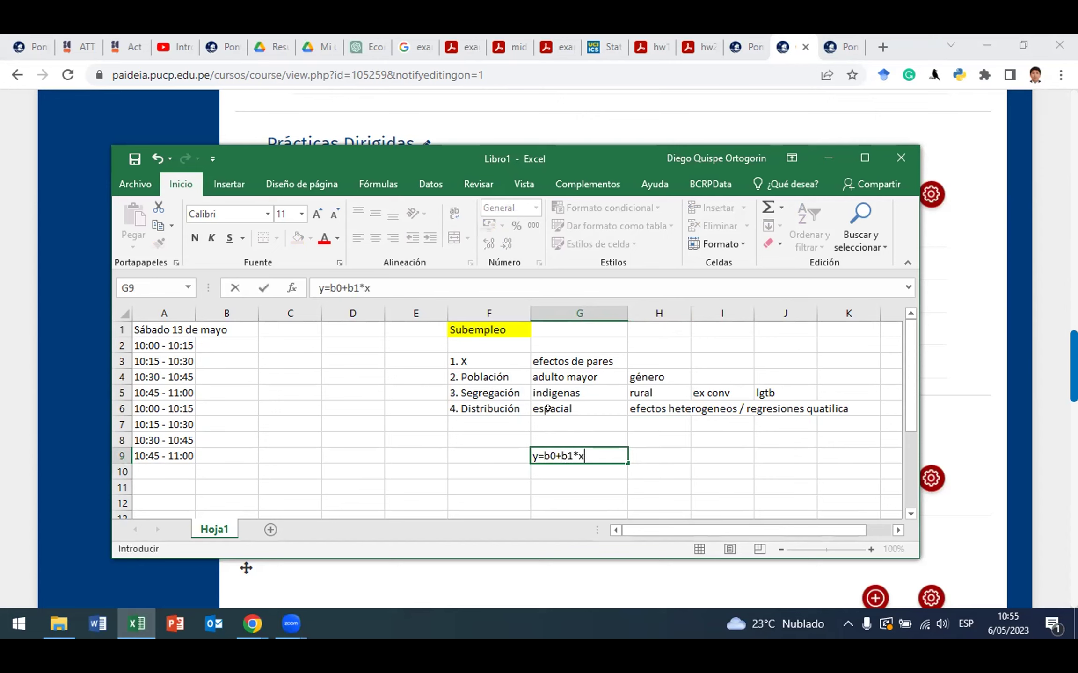
{"action": "type", "text": "1+b2*b2+....."}
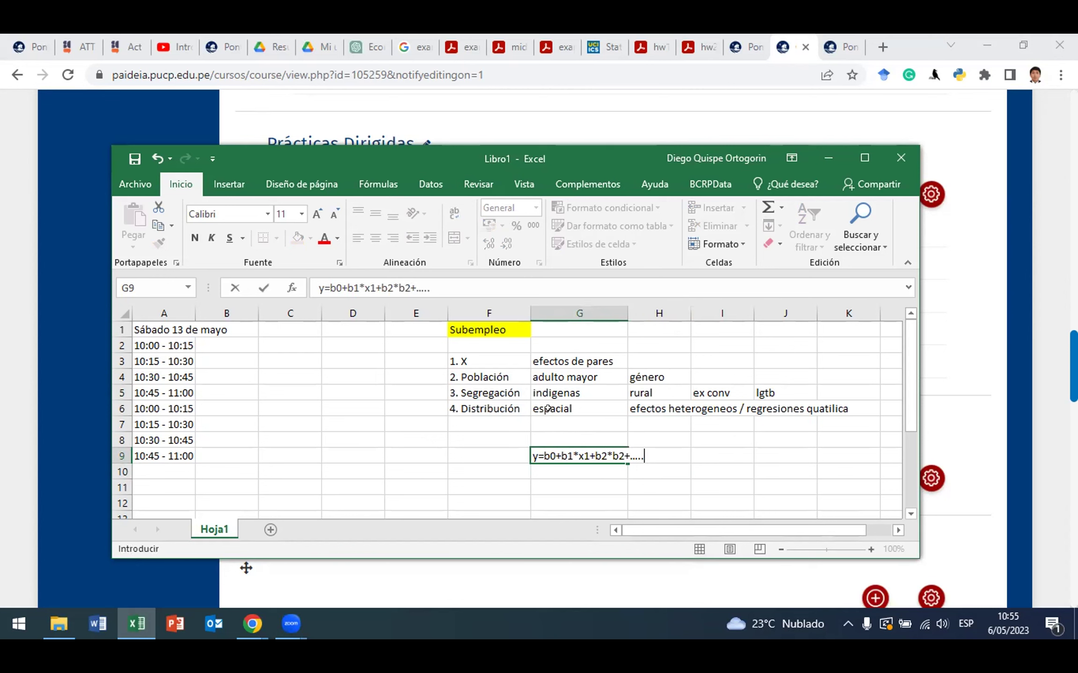
{"action": "type", "text": "+b5y"}
{"action": "type", "text": "h+b6"}
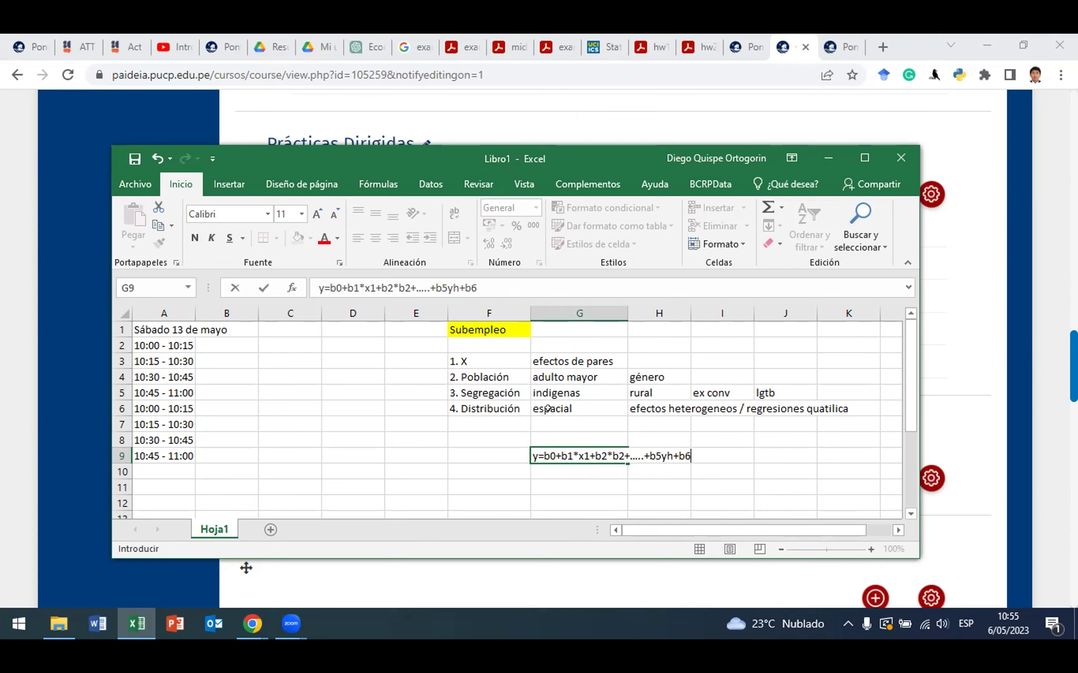
{"action": "type", "text": "yp+..."}
{"action": "left_click", "coordinate": [570, 481]}
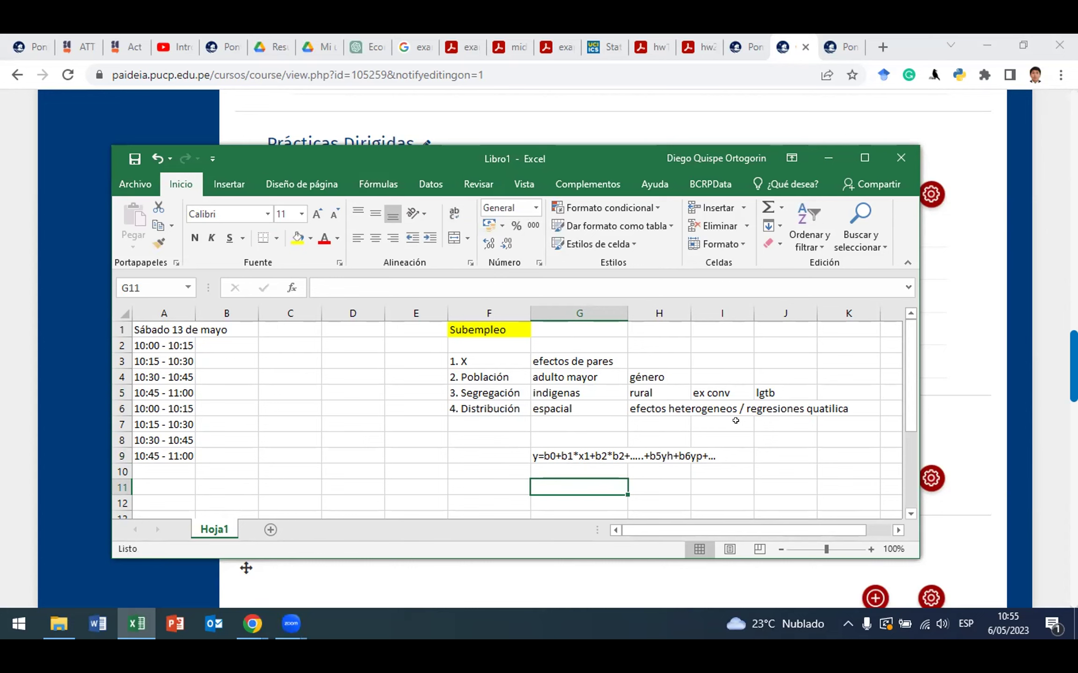
Step: Clear the contents of the range G8:J11, removing the regression equation
{"action": "left_click", "coordinate": [537, 455]}
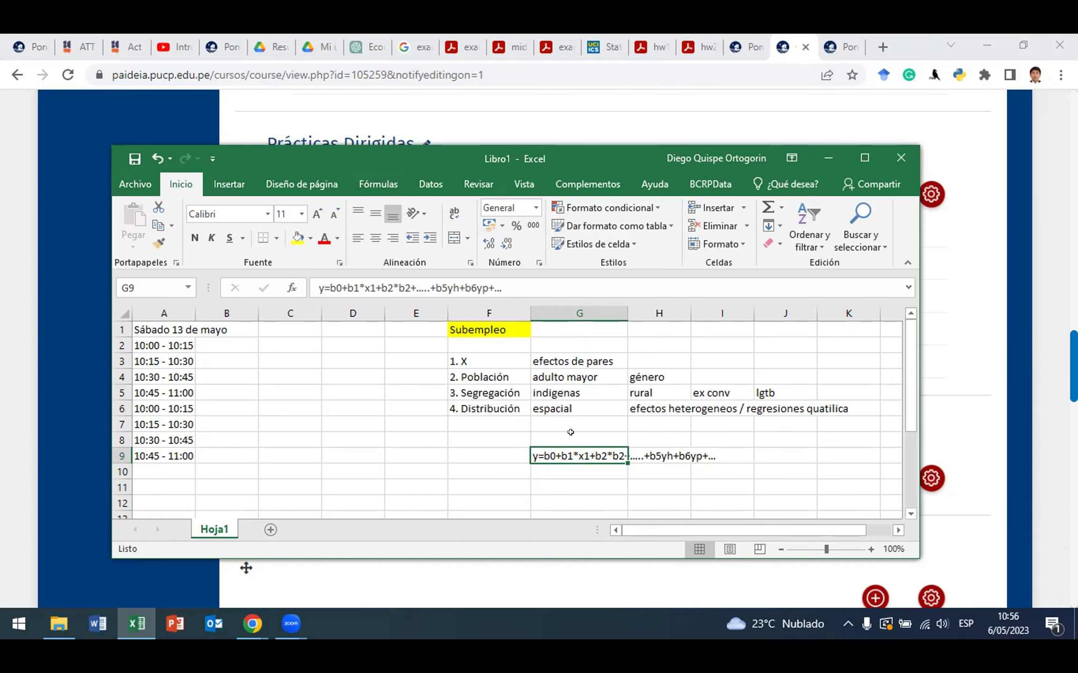
{"action": "left_click_drag", "start_coordinate": [564, 433], "coordinate": [737, 497]}
{"action": "key", "text": "Delete"}
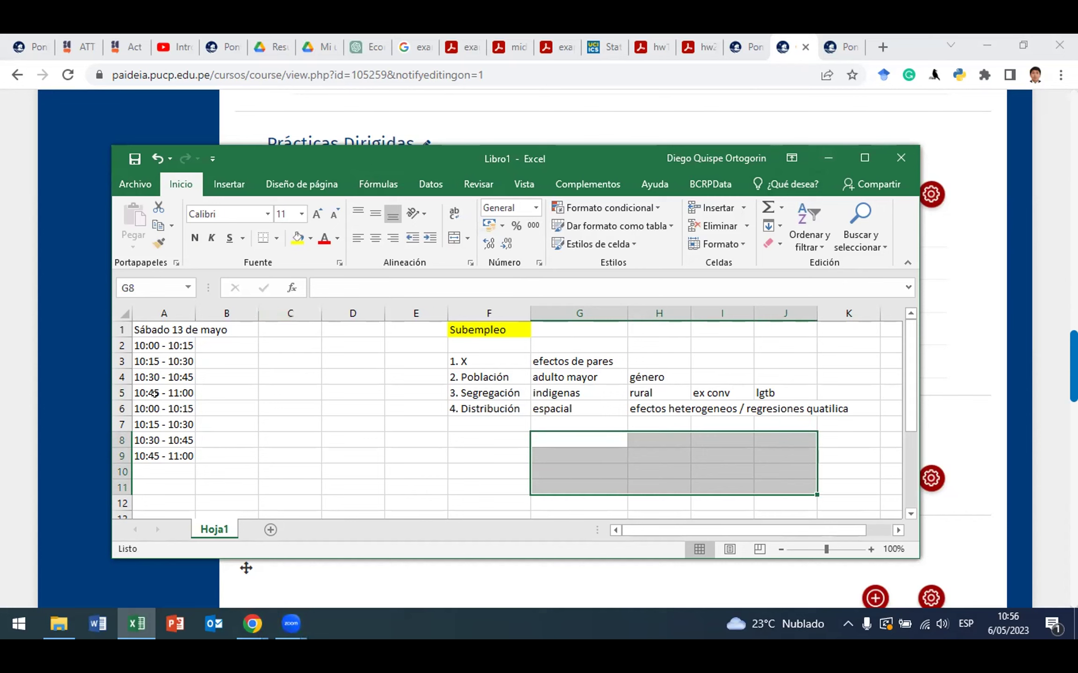
Step: Change the time slot in cell A6 of the Saturday schedule to "11:00 - 11:15"
{"action": "left_click", "coordinate": [167, 405]}
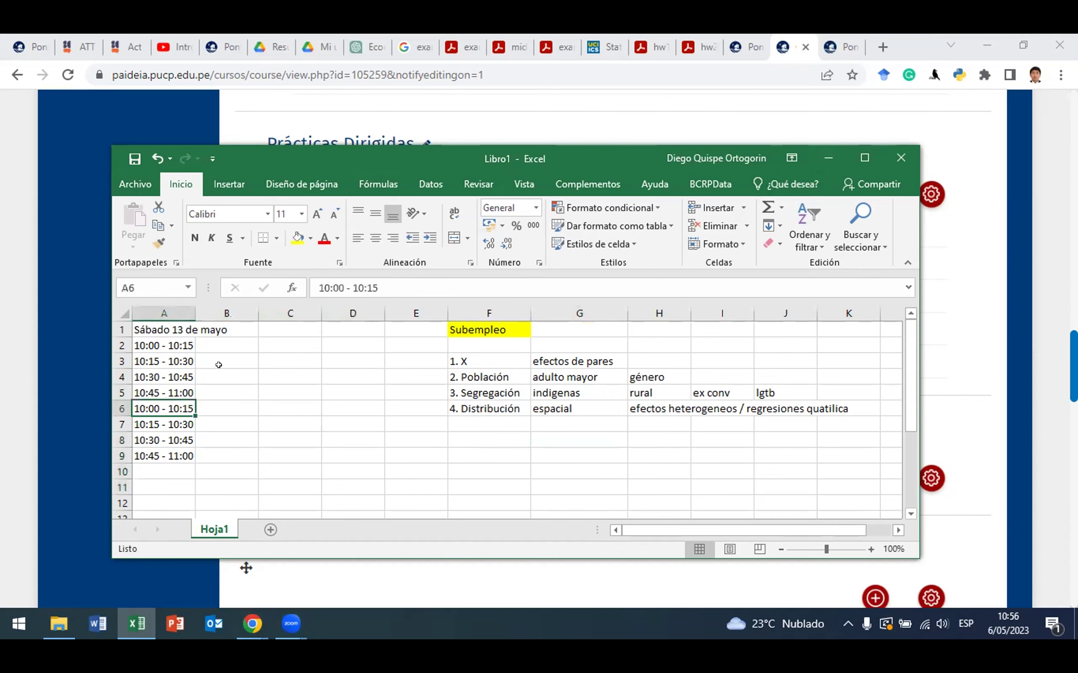
{"action": "left_click", "coordinate": [327, 282]}
{"action": "key", "text": "BackSpace"}
{"action": "type", "text": "1"}
{"action": "key", "text": "Right"}
{"action": "key", "text": "Right"}
{"action": "key", "text": "Right"}
{"action": "key", "text": "Right"}
{"action": "key", "text": "Right"}
{"action": "key", "text": "Right"}
{"action": "key", "text": "Right"}
{"action": "key", "text": "BackSpace"}
{"action": "type", "text": "1"}
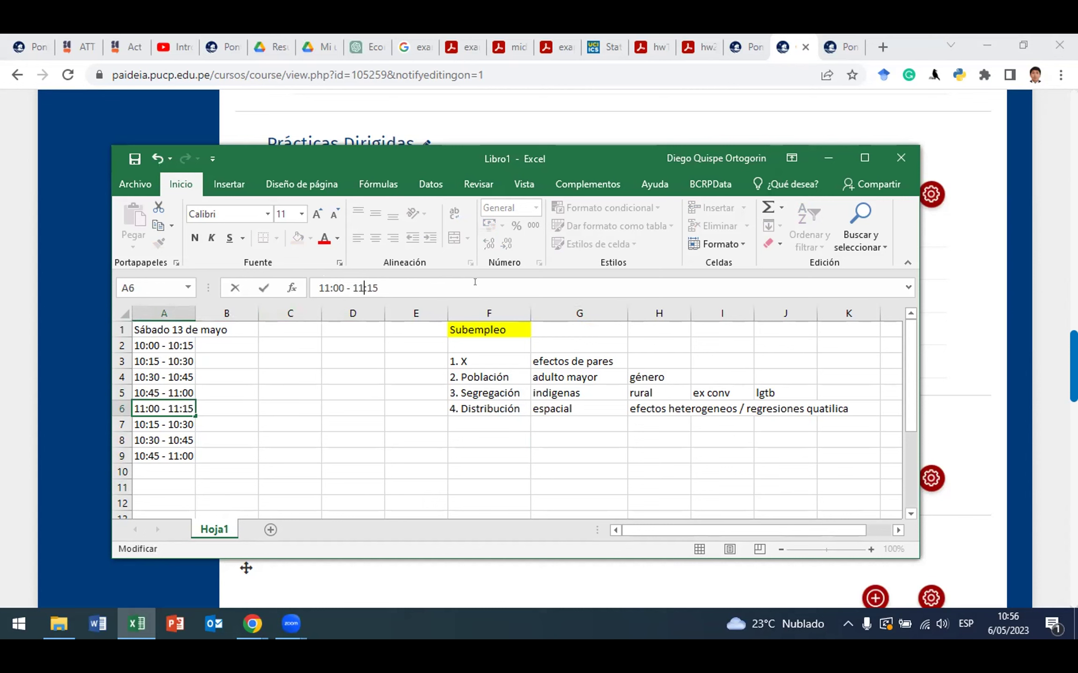
{"action": "key", "text": "Return"}
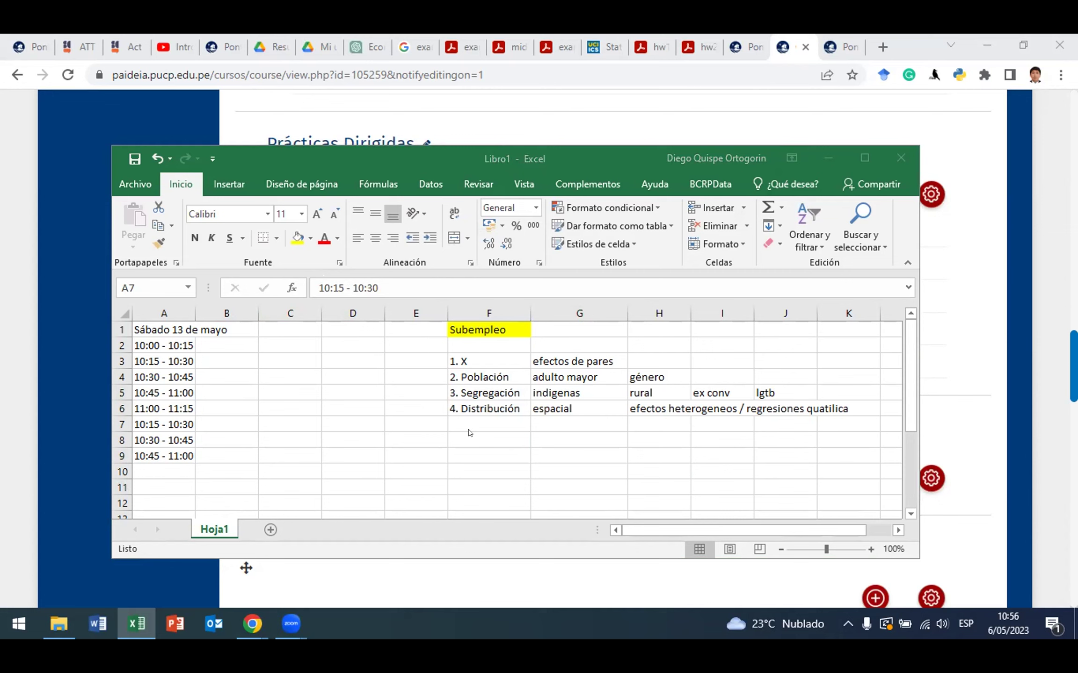
Step: Change the time slot in cell A7 of the Saturday schedule to "11:15 - 11:30"
{"action": "left_click", "coordinate": [154, 421]}
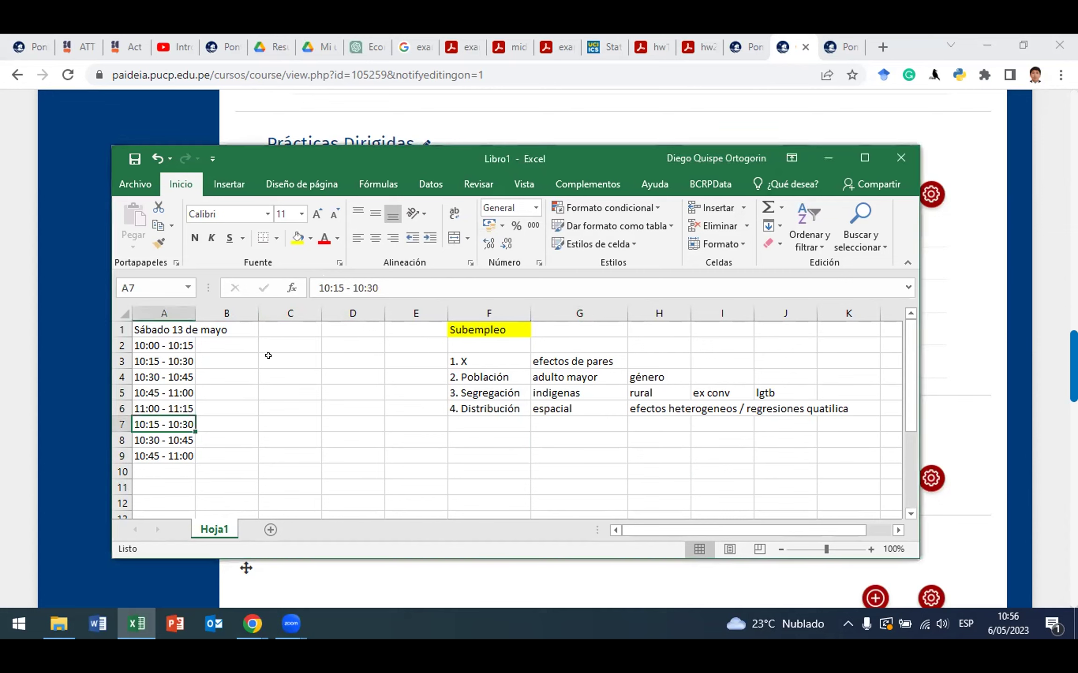
{"action": "double_click", "coordinate": [325, 281]}
{"action": "type", "text": "11"}
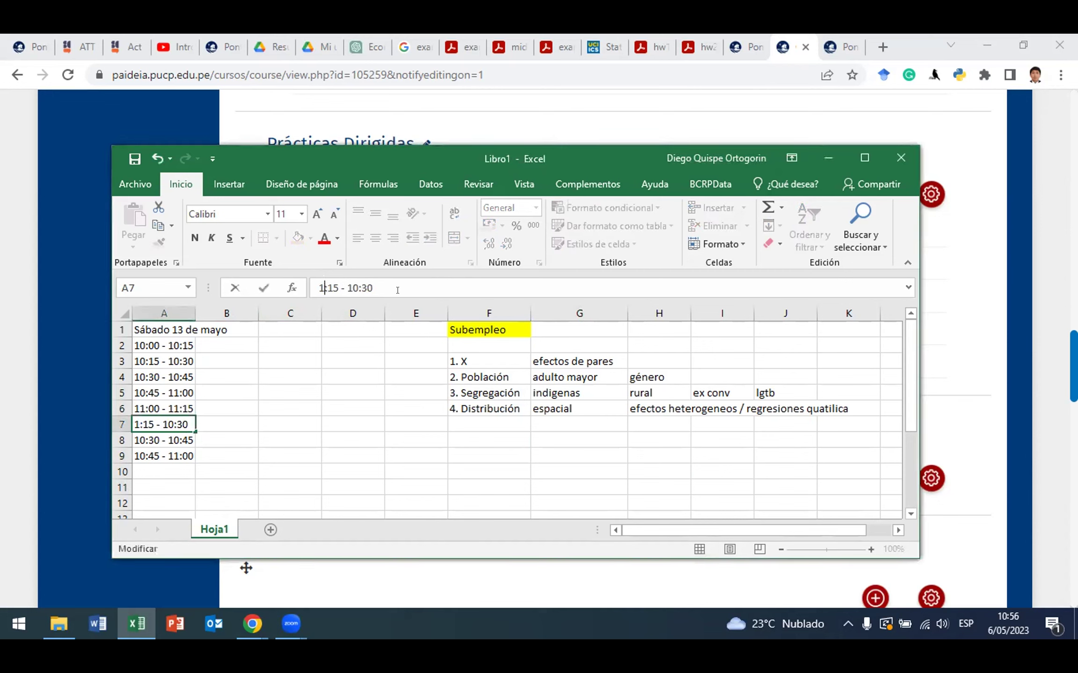
{"action": "key", "text": "Right"}
{"action": "key", "text": "Right"}
{"action": "key", "text": "Right"}
{"action": "key", "text": "Delete"}
{"action": "type", "text": "1"}
{"action": "key", "text": "Return"}
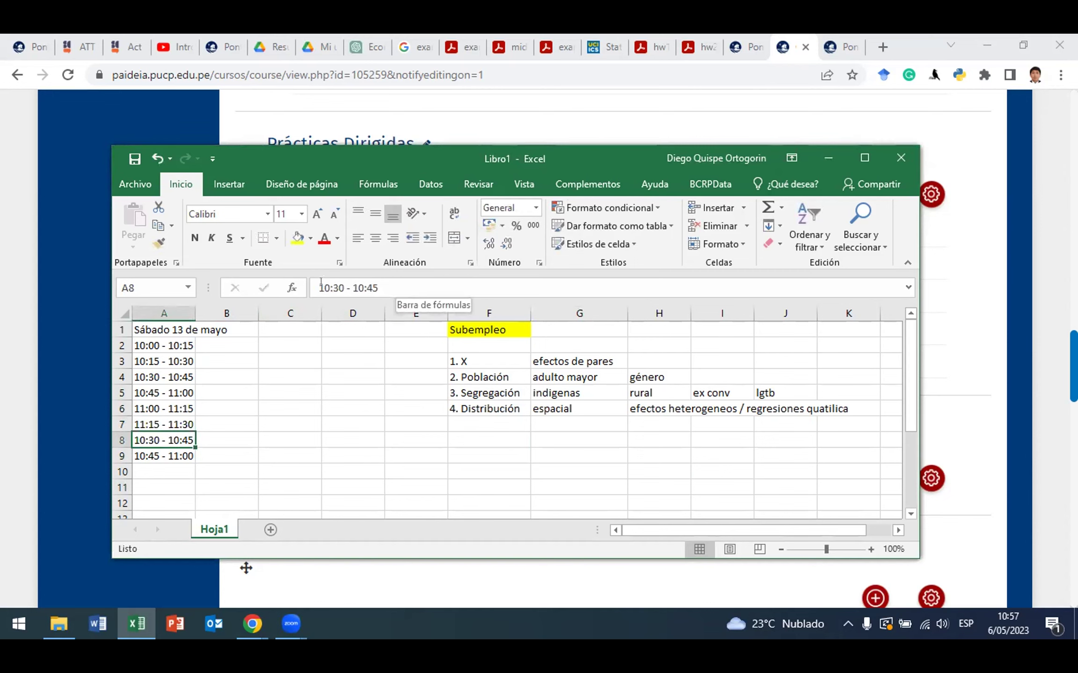
Step: Change the time slot in cell A8 to "11:30 - 11:45"
{"action": "left_click", "coordinate": [321, 282]}
{"action": "key", "text": "Delete"}
{"action": "type", "text": "1"}
{"action": "key", "text": "Right"}
{"action": "key", "text": "Right"}
{"action": "key", "text": "Right"}
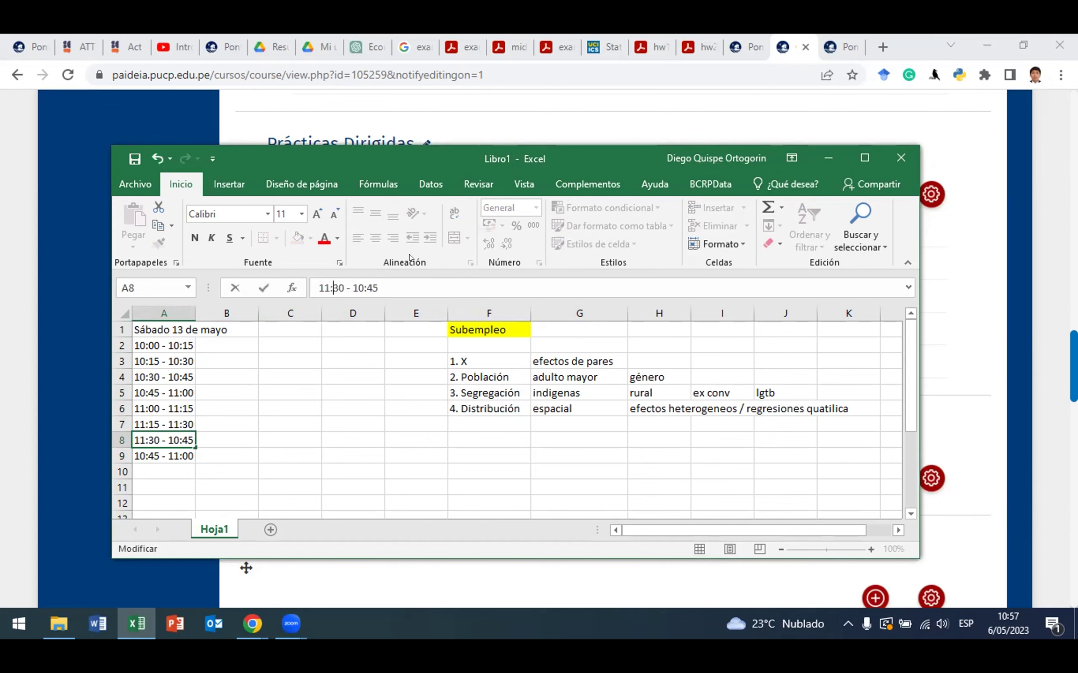
{"action": "key", "text": "Delete"}
{"action": "type", "text": "1"}
{"action": "key", "text": "Return"}
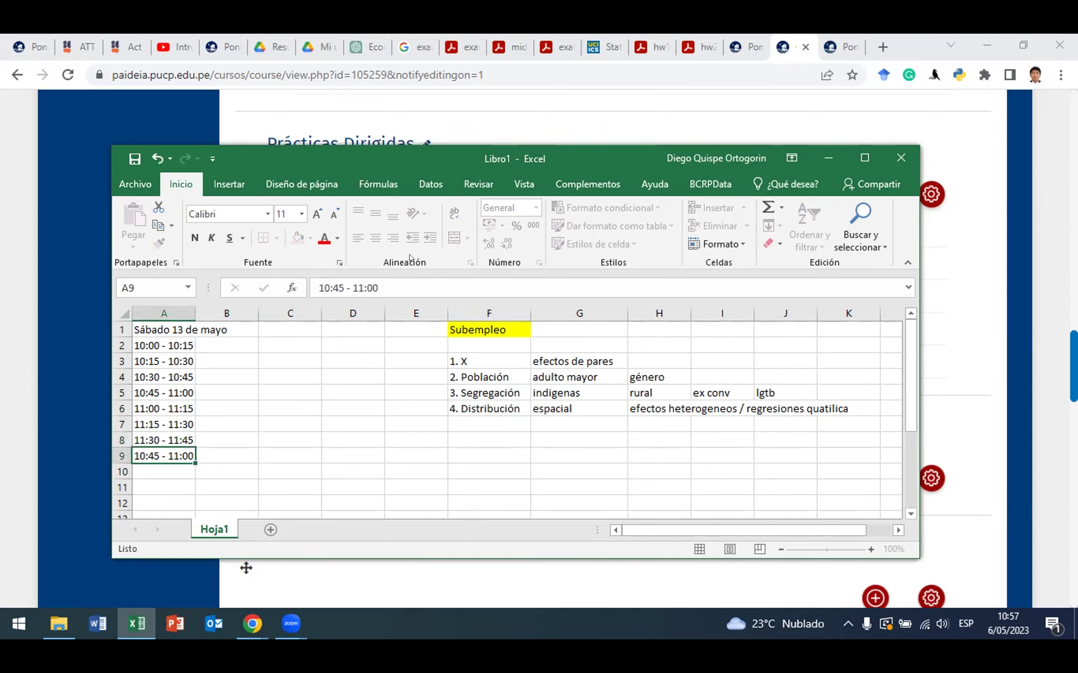
Step: Change the time slot in cell A9 to "11:45 - 12:00"
{"action": "left_click", "coordinate": [323, 285]}
{"action": "key", "text": "Delete"}
{"action": "type", "text": "1"}
{"action": "key", "text": "Right"}
{"action": "key", "text": "Right"}
{"action": "key", "text": "Right"}
{"action": "key", "text": "Right"}
{"action": "key", "text": "Right"}
{"action": "key", "text": "Right"}
{"action": "key", "text": "Right"}
{"action": "key", "text": "Delete"}
{"action": "type", "text": "2"}
{"action": "key", "text": "Return"}
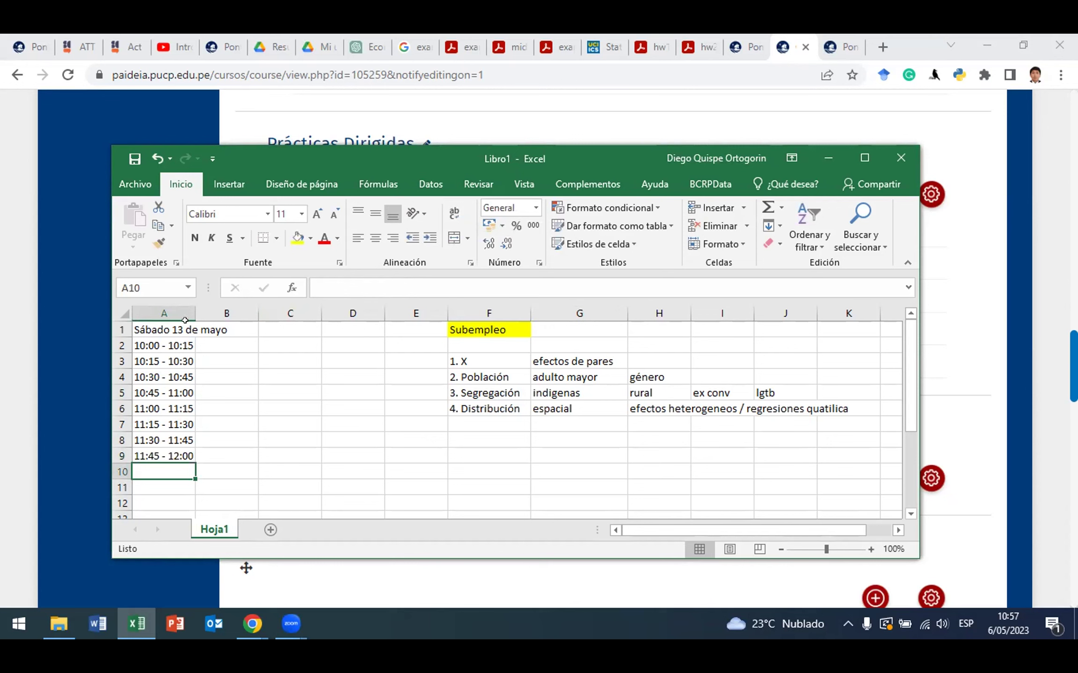
Step: Insert a new row above the first time slot and enter the header "Hora" in cell A2
{"action": "left_click", "coordinate": [122, 345]}
{"action": "right_click", "coordinate": [122, 346]}
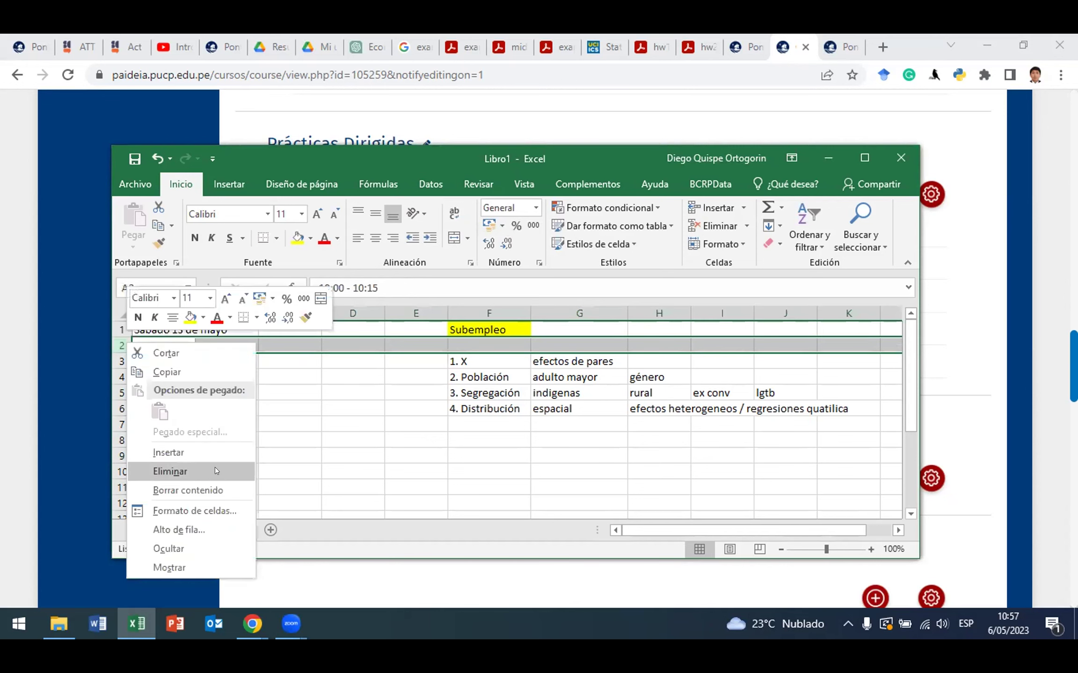
{"action": "left_click", "coordinate": [169, 449]}
{"action": "left_click", "coordinate": [166, 344]}
{"action": "type", "text": "Hoa"}
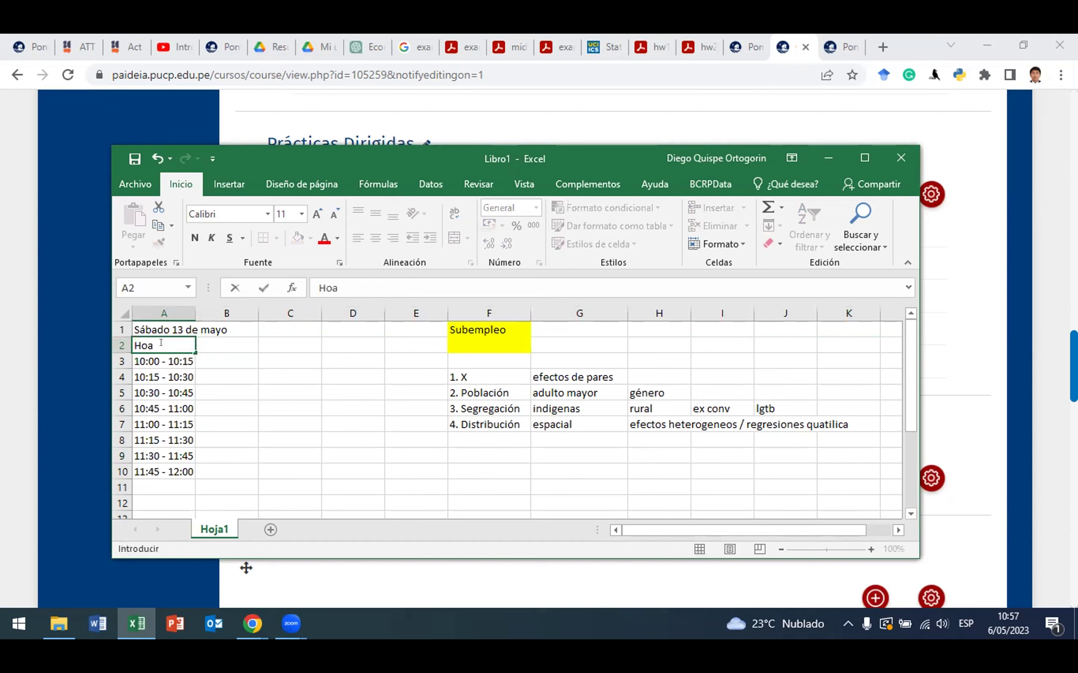
{"action": "key", "text": "BackSpace"}
{"action": "type", "text": "ra"}
{"action": "key", "text": "Tab"}
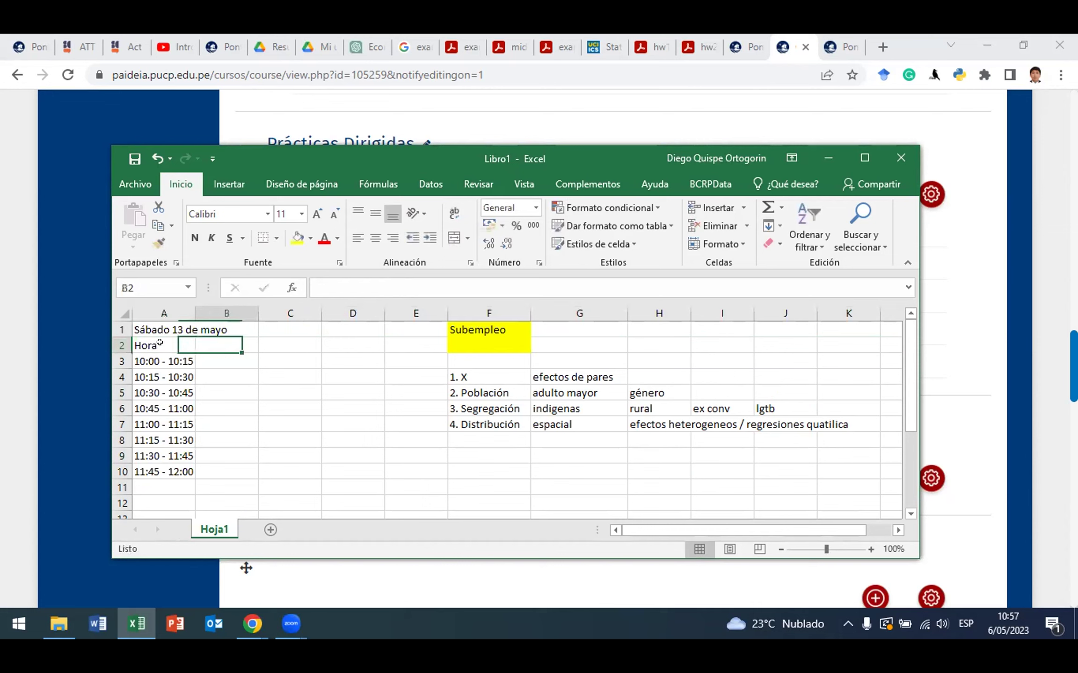
Step: Add the headers "Alumno" in cell B2 and "Tema" in cell C2
{"action": "type", "text": "A"}
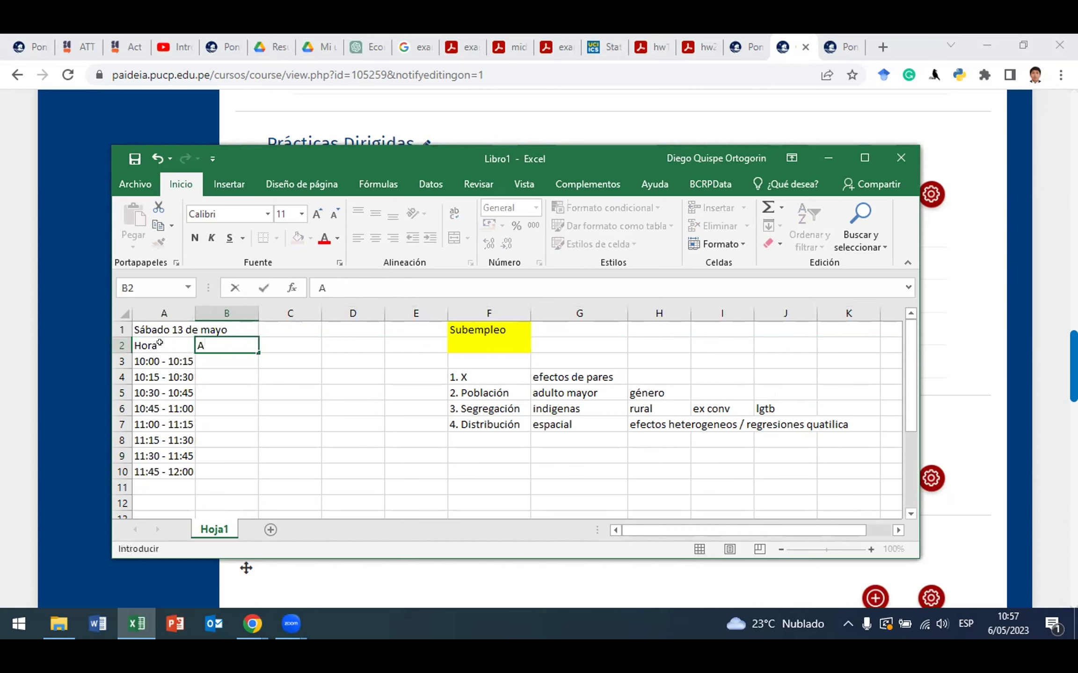
{"action": "type", "text": "lumno"}
{"action": "key", "text": "Tab"}
{"action": "type", "text": "T"}
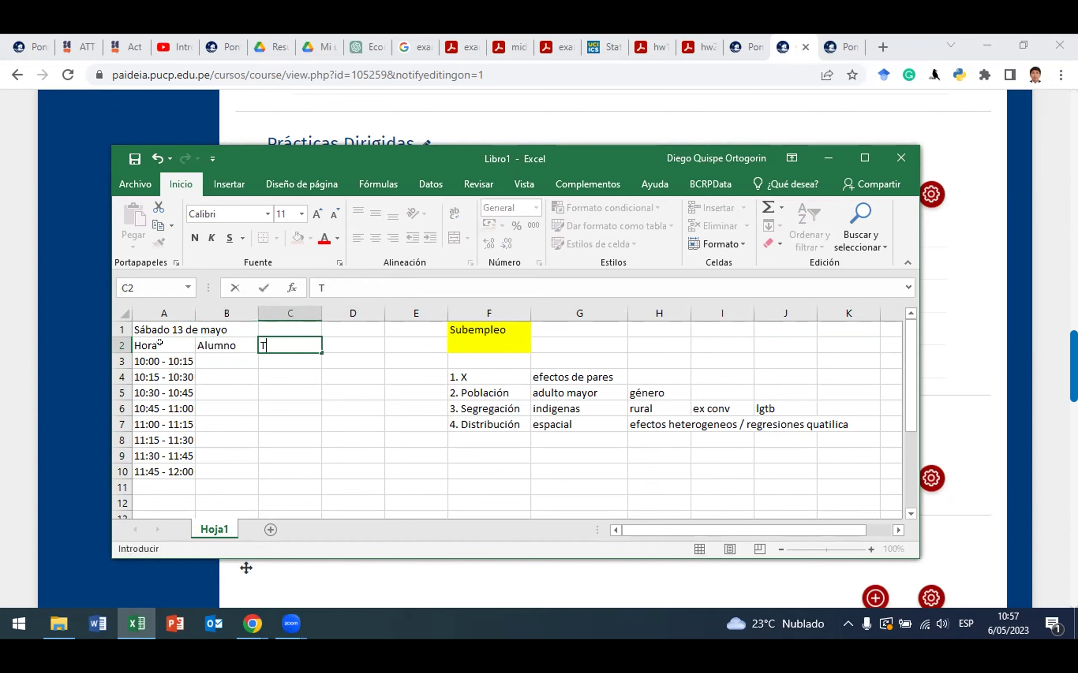
{"action": "type", "text": "ema"}
{"action": "key", "text": "Return"}
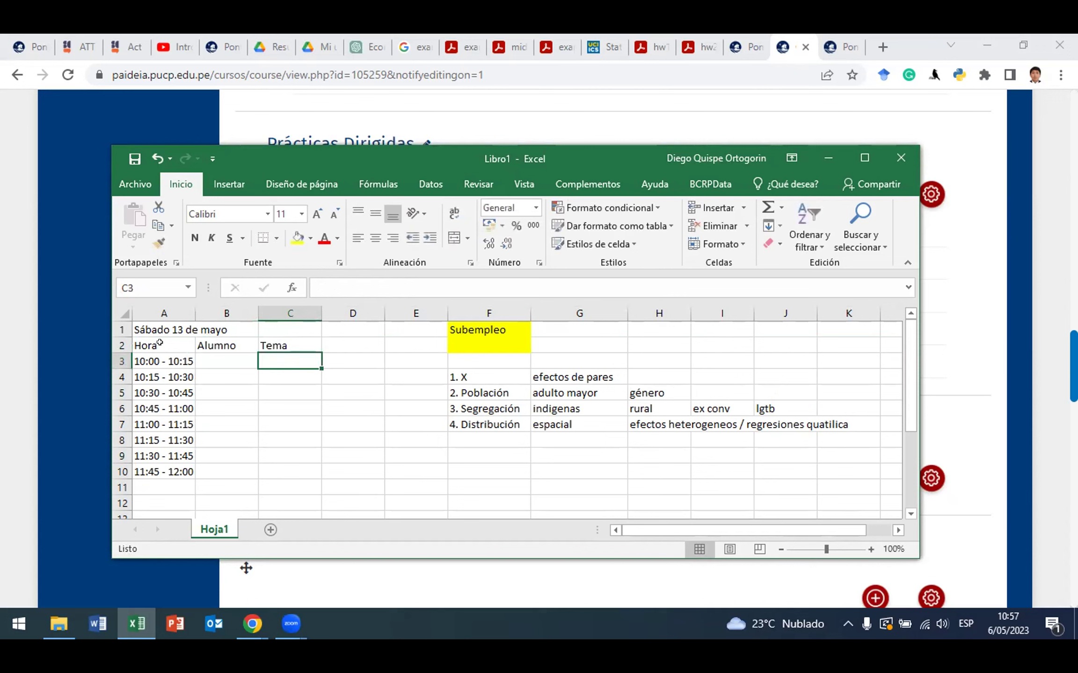
Step: Enter the header "Resumen de la consulta" in cell D2
{"action": "key", "text": "Up"}
{"action": "key", "text": "Right"}
{"action": "type", "text": "Resum"}
{"action": "key", "text": "BackSpace"}
{"action": "type", "text": "m"}
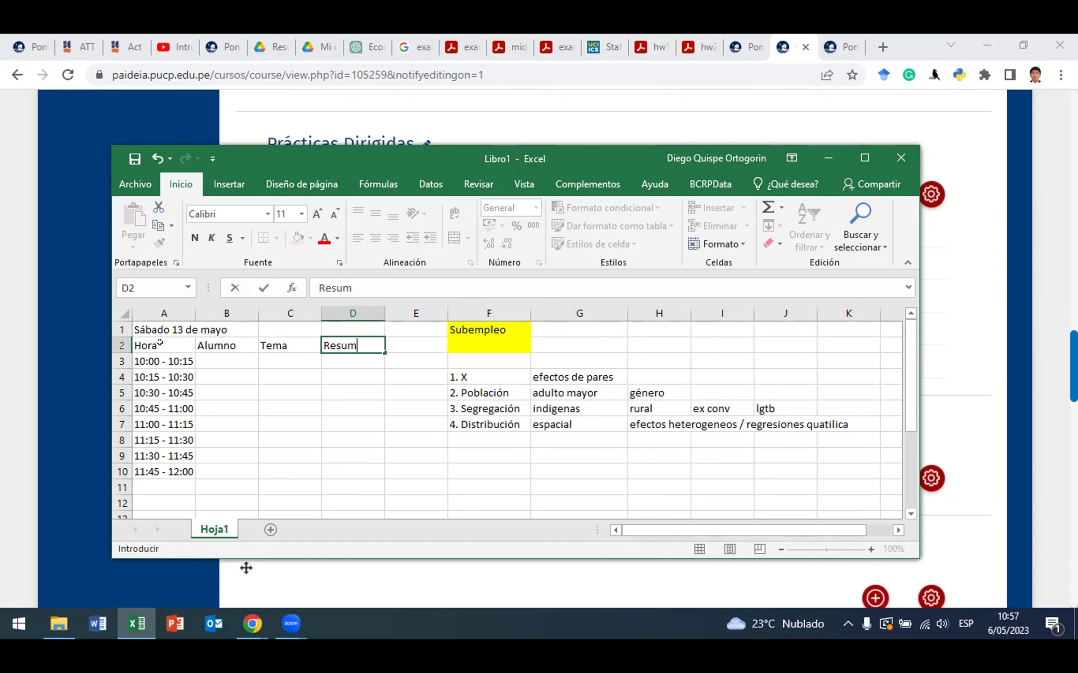
{"action": "type", "text": "en de la consulta"}
{"action": "left_click", "coordinate": [619, 608]}
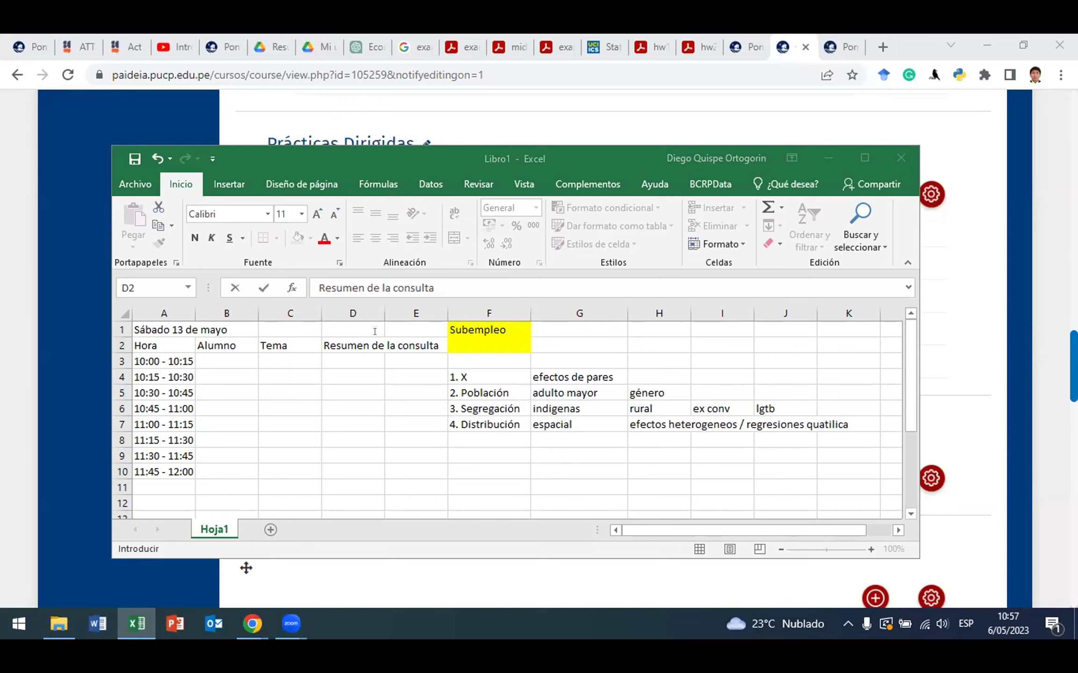
Step: Delete columns F to K, which hold the "Subempleo" topic notes
{"action": "left_click", "coordinate": [512, 331]}
{"action": "left_click_drag", "start_coordinate": [512, 331], "coordinate": [875, 514]}
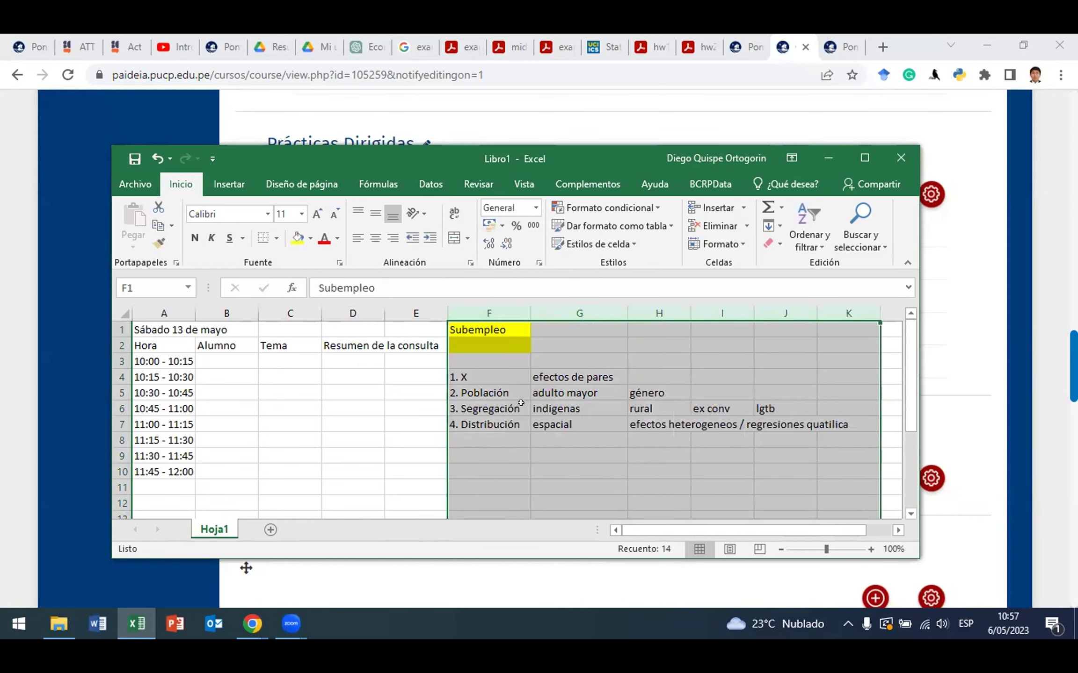
{"action": "right_click", "coordinate": [520, 403]}
{"action": "left_click", "coordinate": [609, 293]}
{"action": "left_click", "coordinate": [501, 397]}
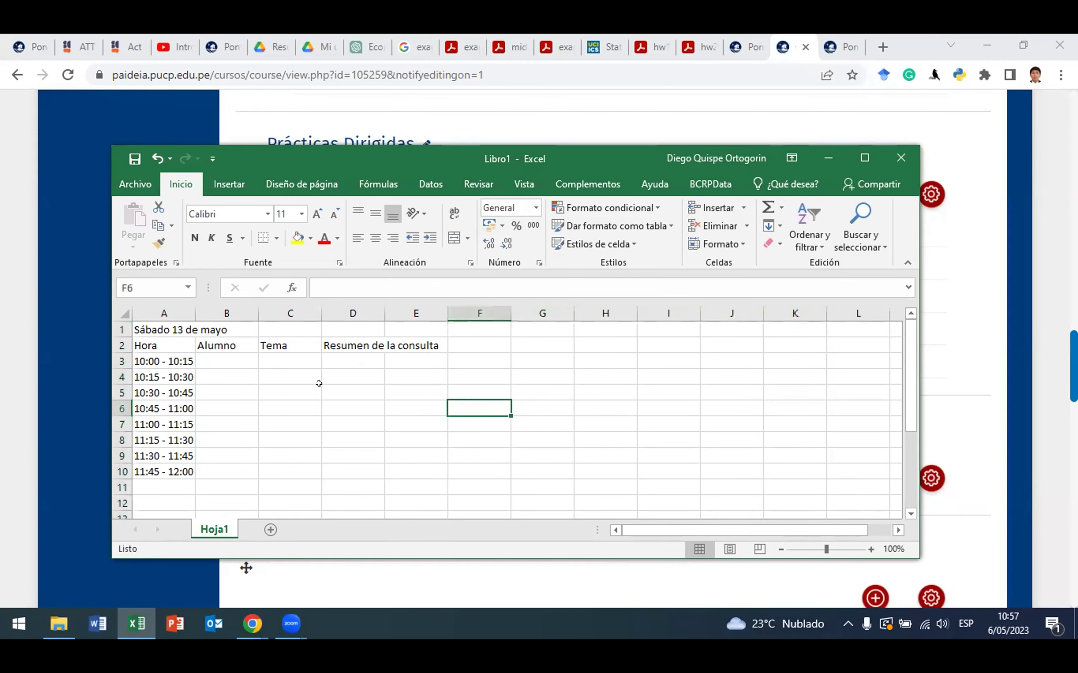
Step: Apply a light blue theme fill to the header cells A2:D2
{"action": "left_click_drag", "start_coordinate": [154, 341], "coordinate": [411, 344]}
{"action": "left_click", "coordinate": [310, 238]}
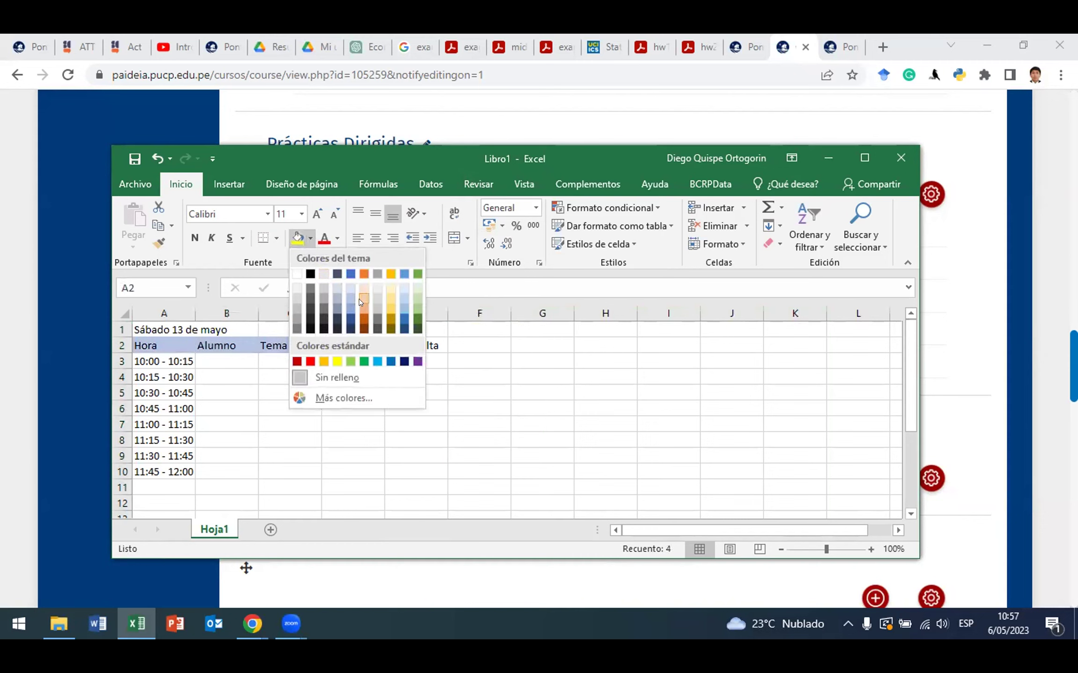
{"action": "left_click", "coordinate": [346, 293]}
{"action": "left_click", "coordinate": [294, 470]}
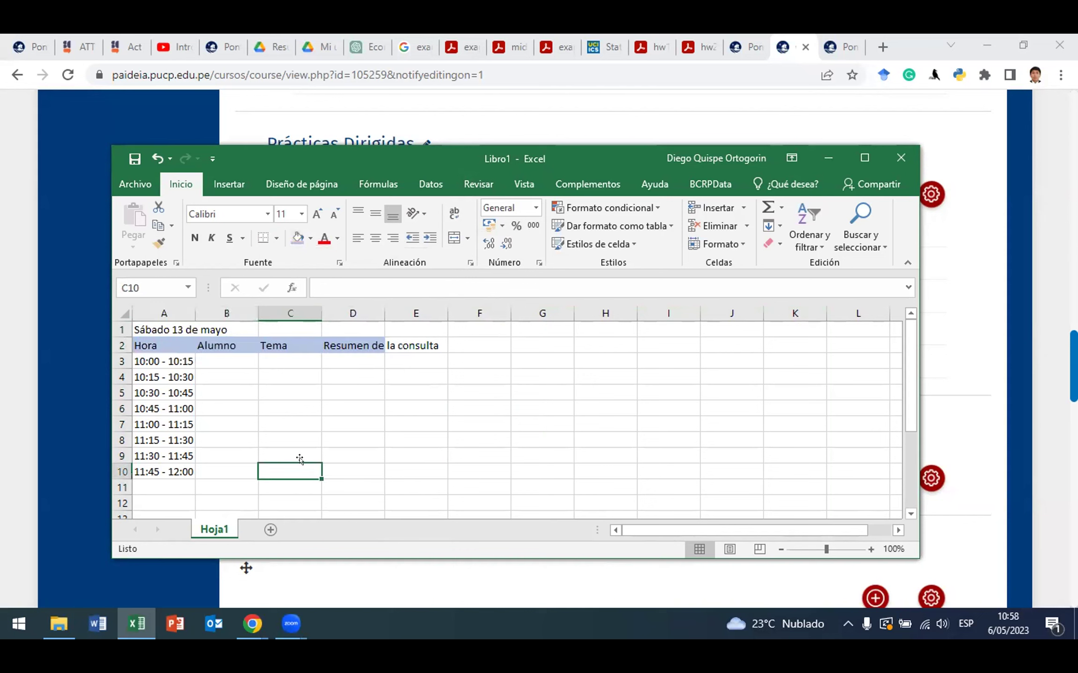
Step: Duplicate the schedule block A1:D10 directly below itself, starting at cell A11
{"action": "left_click_drag", "start_coordinate": [145, 327], "coordinate": [358, 467]}
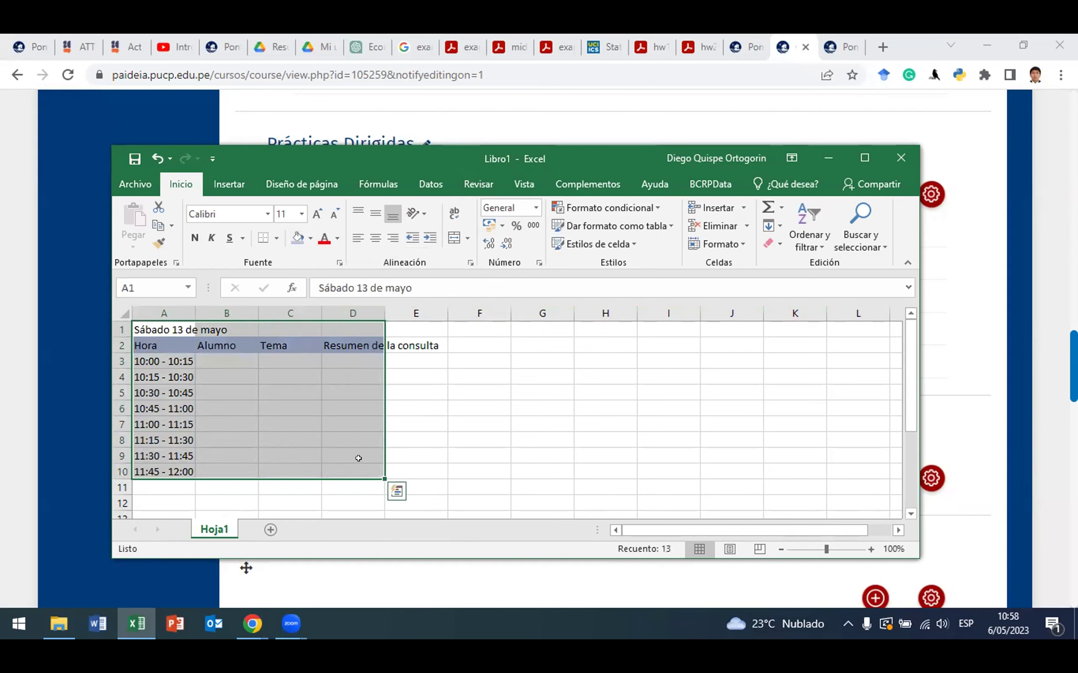
{"action": "key", "text": "ctrl+c"}
{"action": "left_click", "coordinate": [133, 496]}
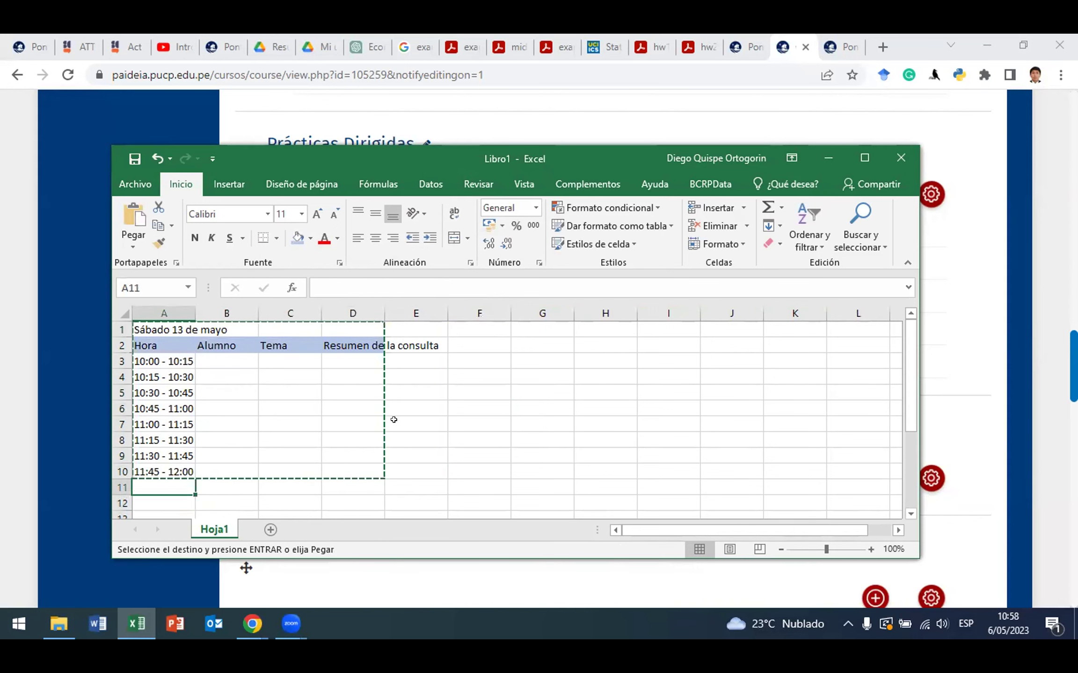
{"action": "key", "text": "ctrl+v"}
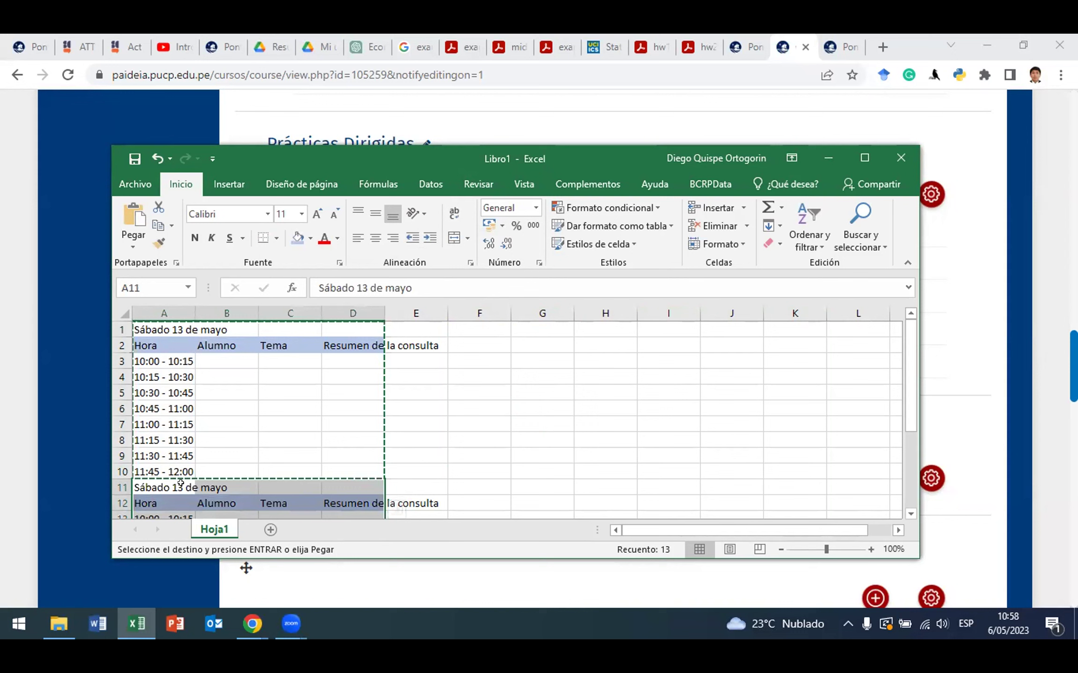
Step: Change the title of the second schedule block in cell A11 to "Sábado 20 de mayo"
{"action": "left_click", "coordinate": [163, 488]}
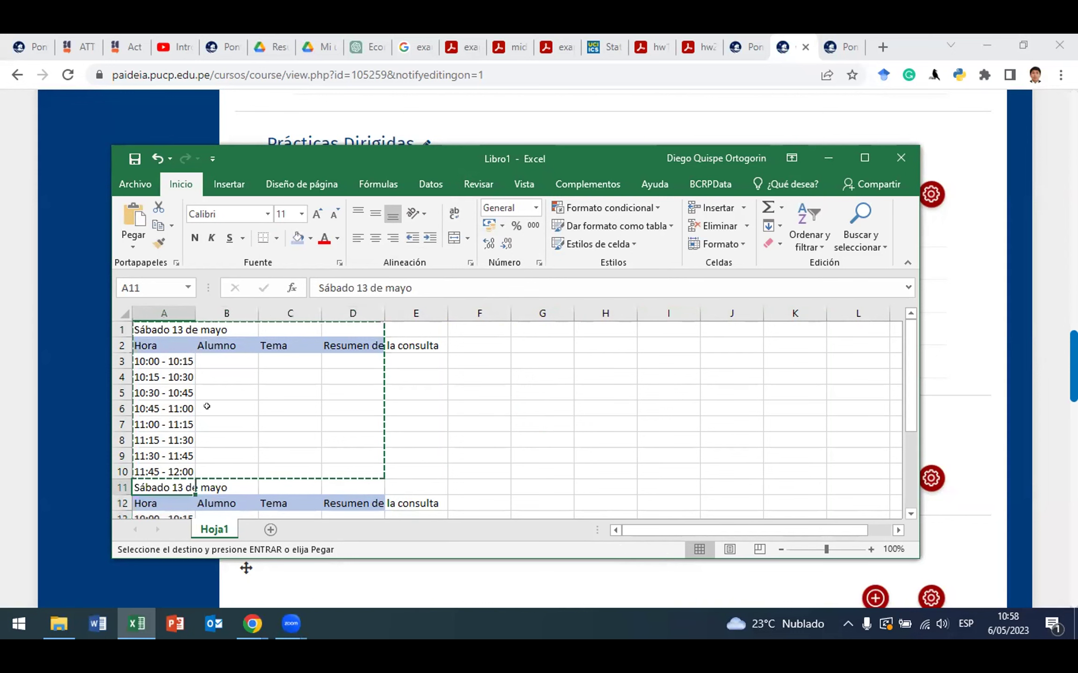
{"action": "left_click", "coordinate": [369, 288]}
{"action": "key", "text": "BackSpace"}
{"action": "key", "text": "BackSpace"}
{"action": "type", "text": "20"}
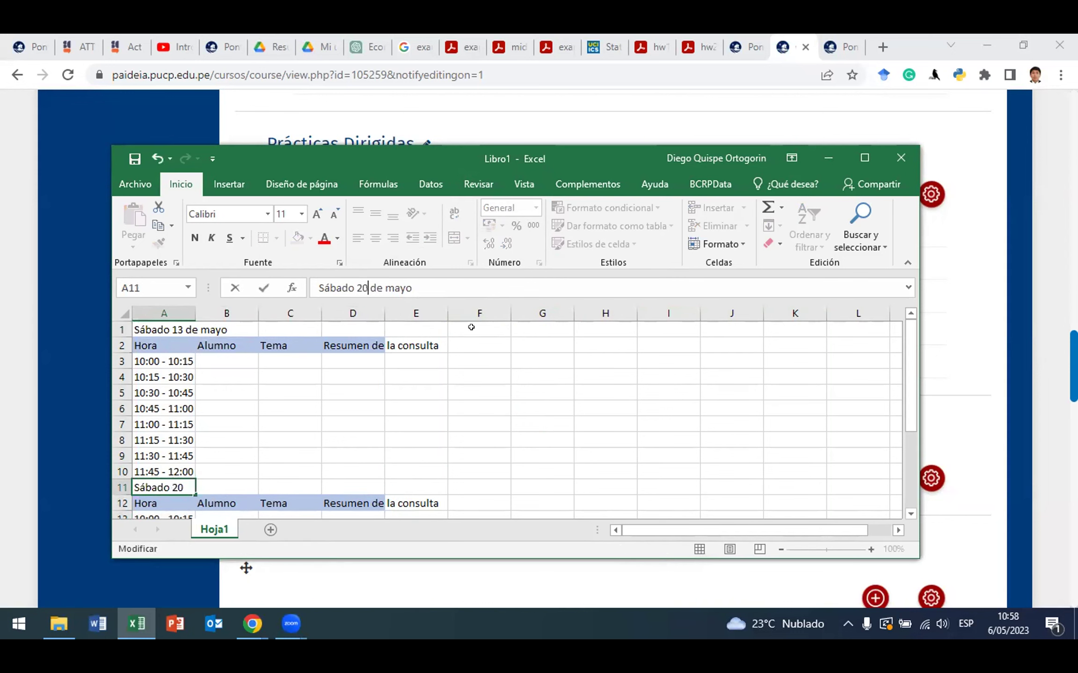
{"action": "key", "text": "Return"}
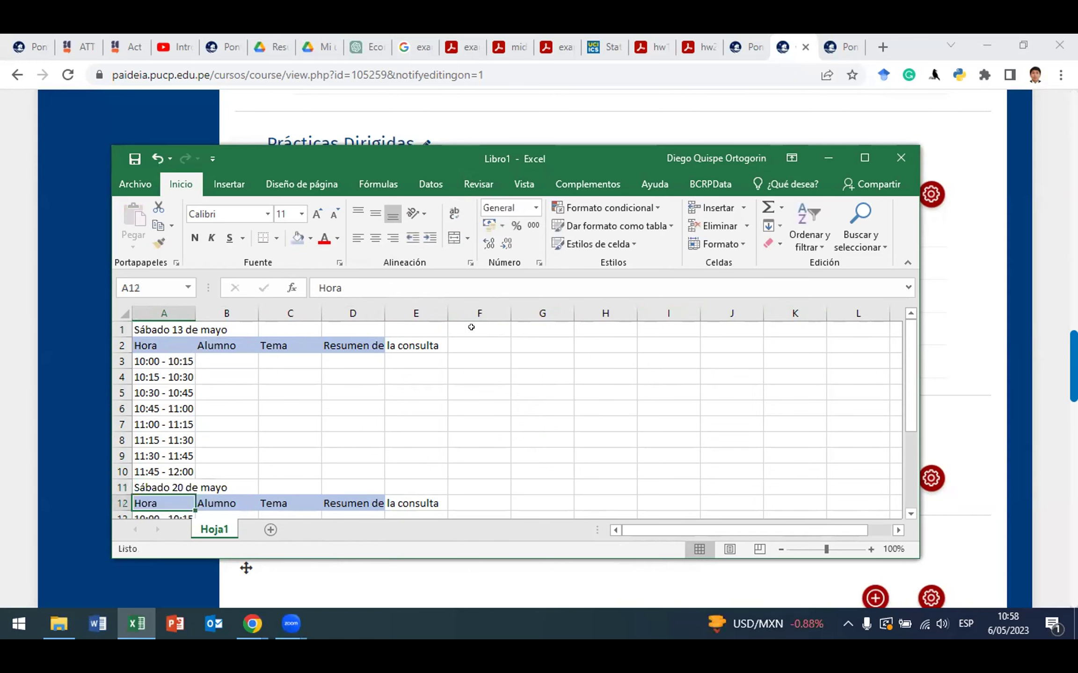
Step: Copy the second schedule block A11:D20 and paste it below, starting at cell A21
{"action": "key", "text": "Down"}
{"action": "key", "text": "Down"}
{"action": "key", "text": "Down"}
{"action": "key", "text": "Down"}
{"action": "key", "text": "Down"}
{"action": "key", "text": "Down"}
{"action": "key", "text": "Down"}
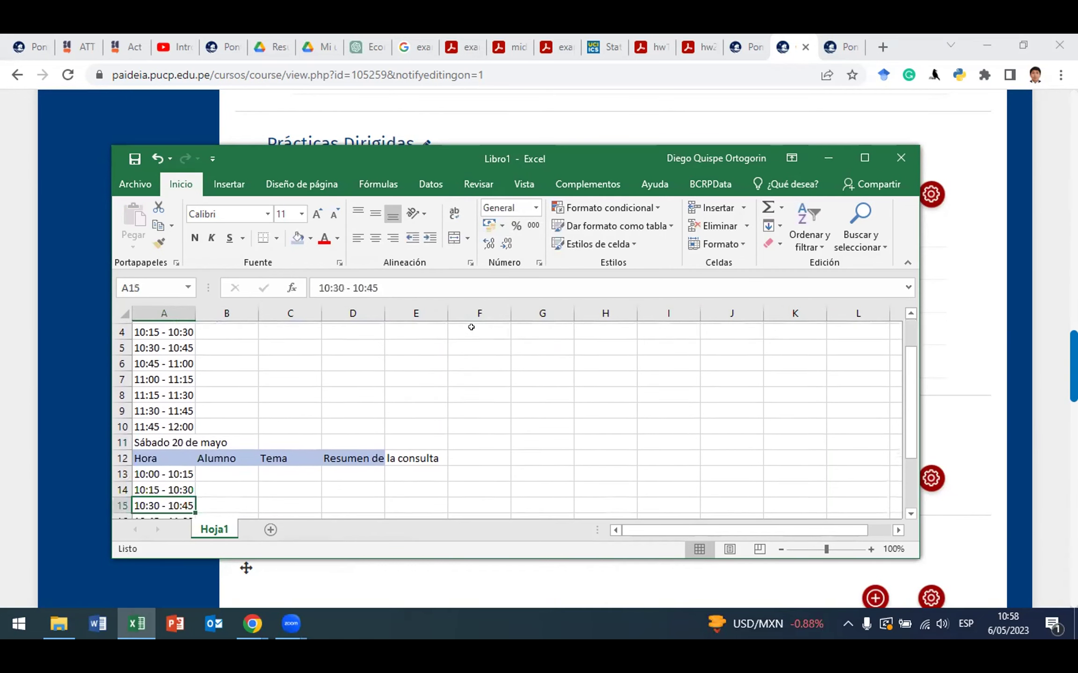
{"action": "key", "text": "Down"}
{"action": "key", "text": "Down"}
{"action": "key", "text": "Down"}
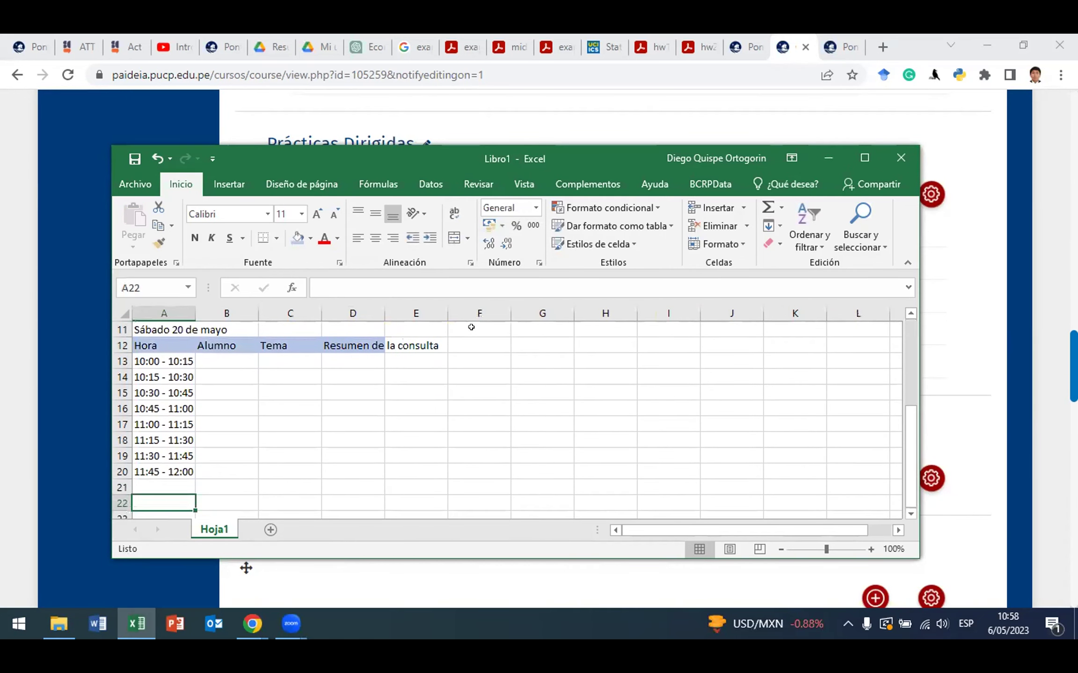
{"action": "left_click_drag", "start_coordinate": [159, 330], "coordinate": [349, 468]}
{"action": "key", "text": "ctrl+c"}
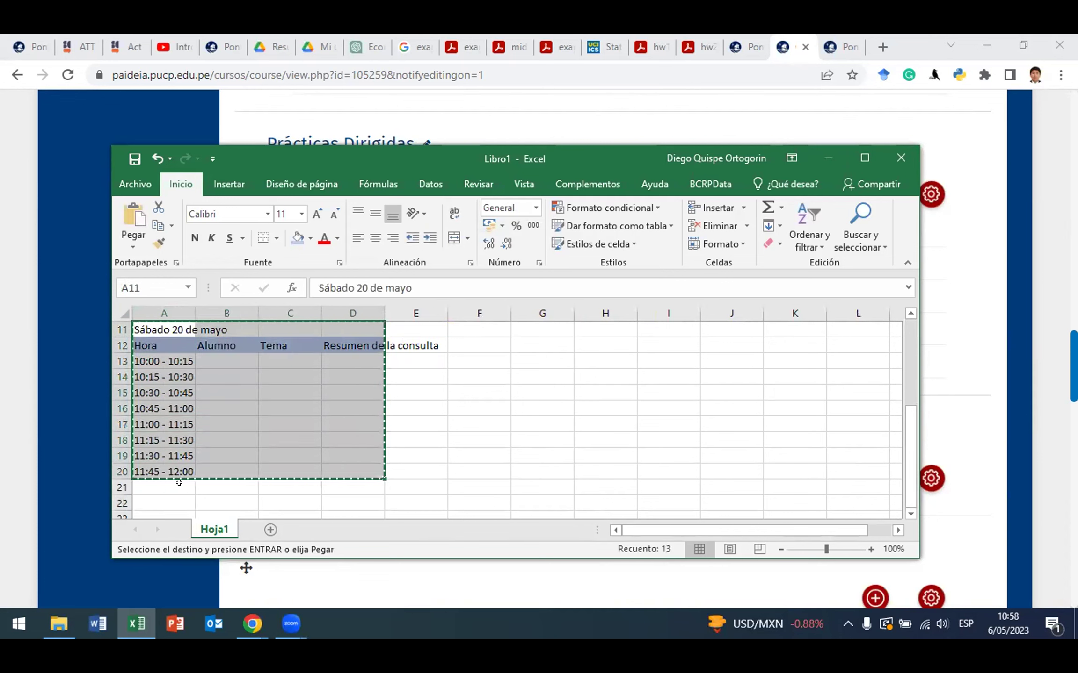
{"action": "left_click", "coordinate": [174, 482]}
{"action": "key", "text": "ctrl+v"}
Step: Change the title of the third schedule block in cell A21 to "Sábado 27 de mayo"
{"action": "left_click", "coordinate": [178, 482]}
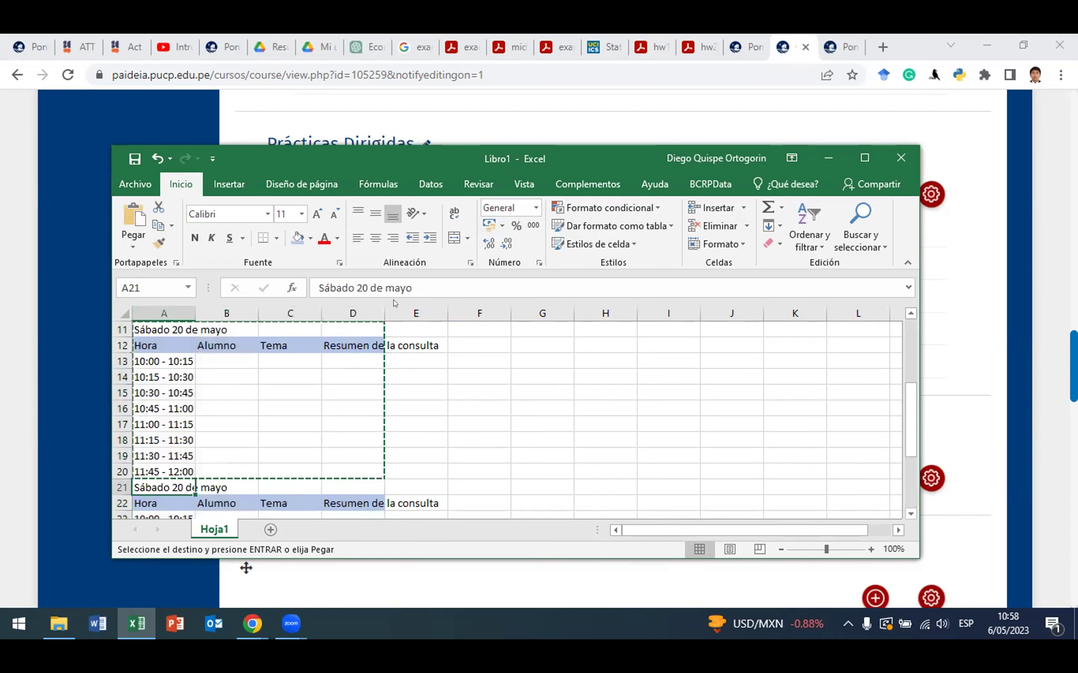
{"action": "left_click", "coordinate": [369, 287]}
{"action": "key", "text": "Left"}
{"action": "key", "text": "BackSpace"}
{"action": "type", "text": "7"}
{"action": "key", "text": "Return"}
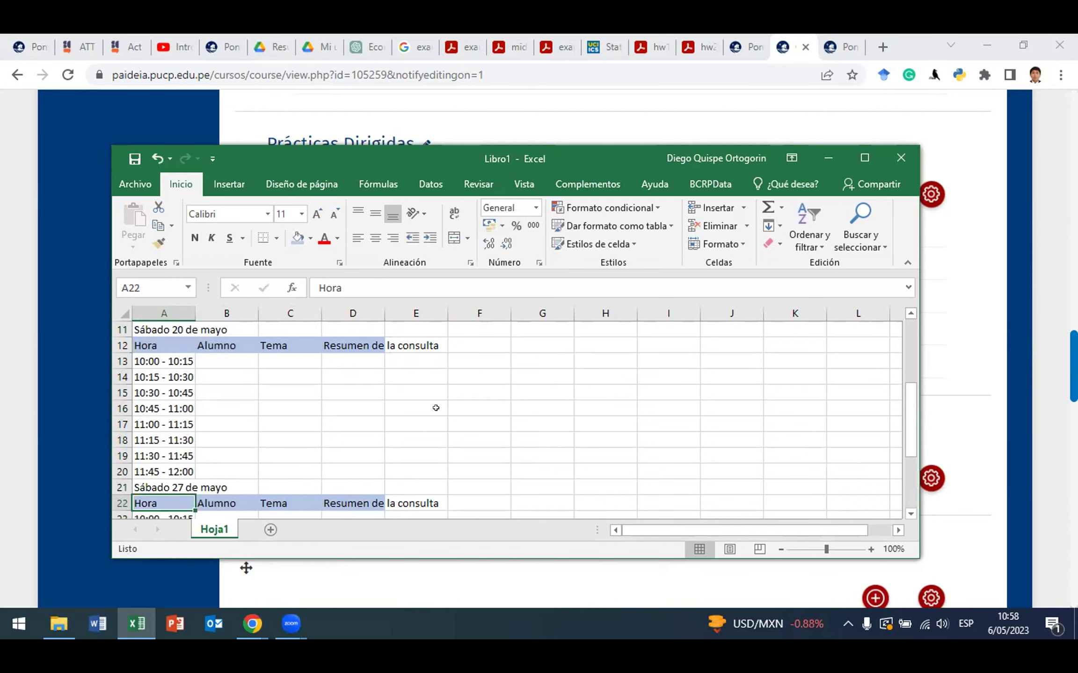
Step: Maximize the workbook window and widen columns B, C and D so the full "Resumen de la consulta" header fits in column D
{"action": "scroll", "coordinate": [435, 408], "scroll_direction": "up", "scroll_amount": 4}
{"action": "left_click", "coordinate": [863, 157]}
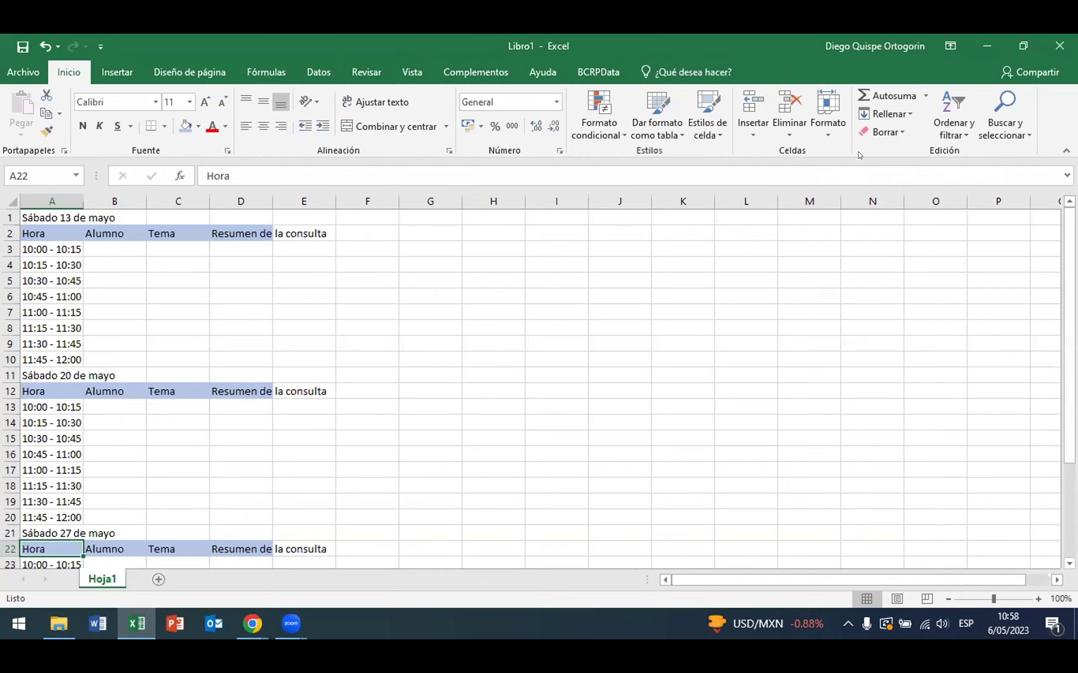
{"action": "left_click_drag", "start_coordinate": [271, 191], "coordinate": [396, 191]}
{"action": "left_click_drag", "start_coordinate": [146, 196], "coordinate": [208, 196]}
{"action": "left_click_drag", "start_coordinate": [271, 189], "coordinate": [335, 214]}
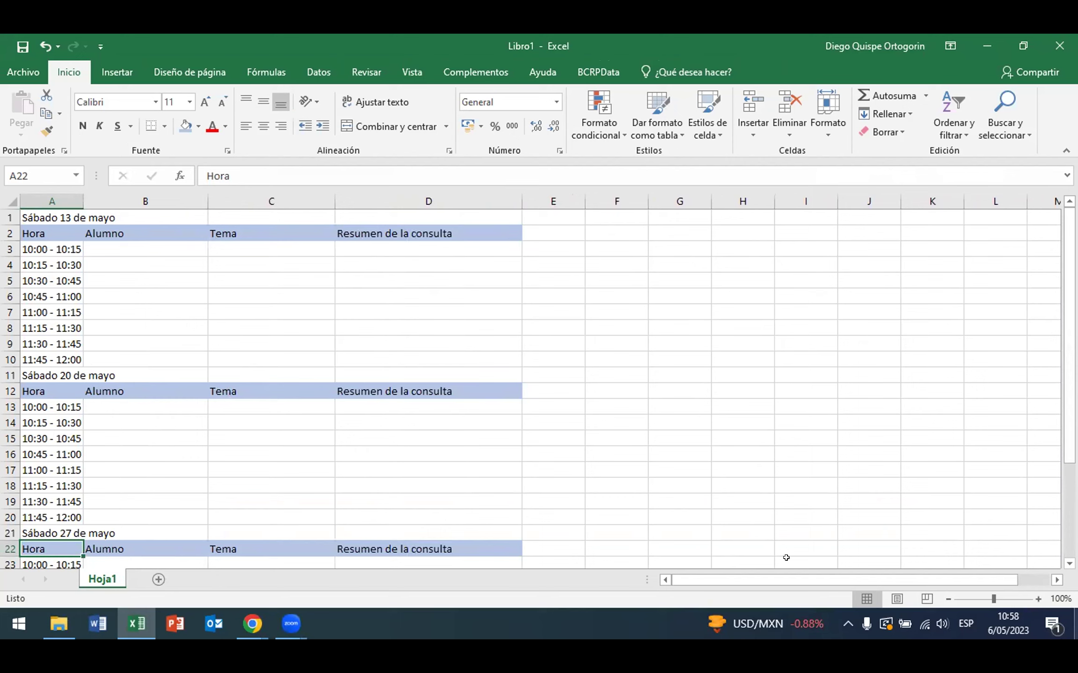
Step: Fill the title row A1:D1 of the 13 May block with light blue, and merge and center its cells
{"action": "left_click", "coordinate": [42, 214]}
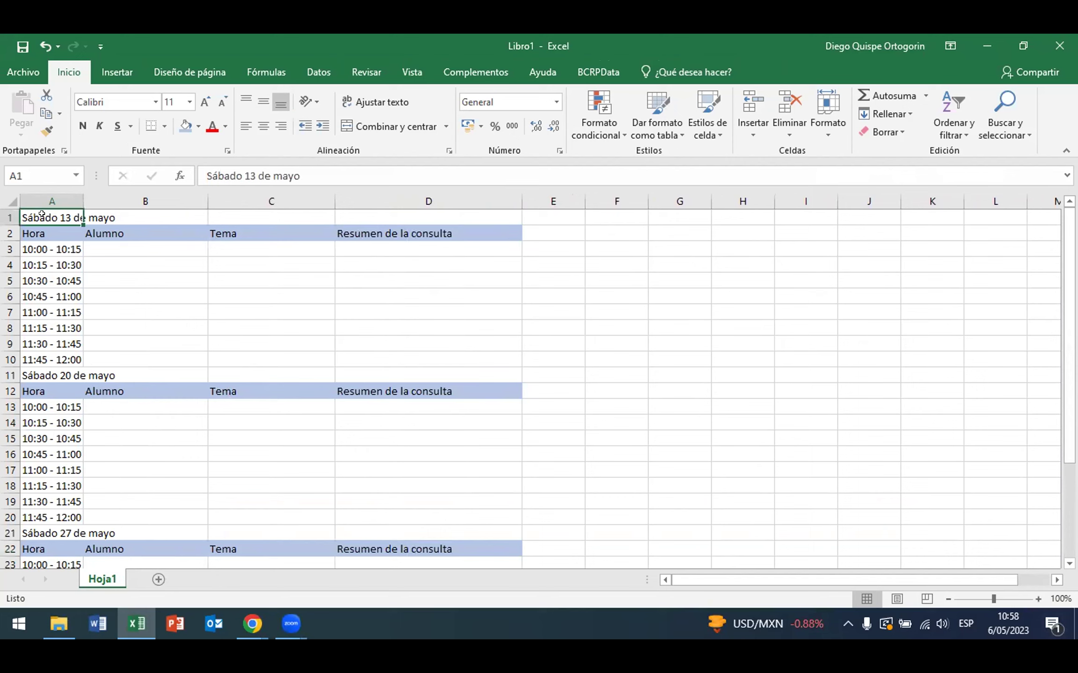
{"action": "left_click_drag", "start_coordinate": [41, 214], "coordinate": [408, 217]}
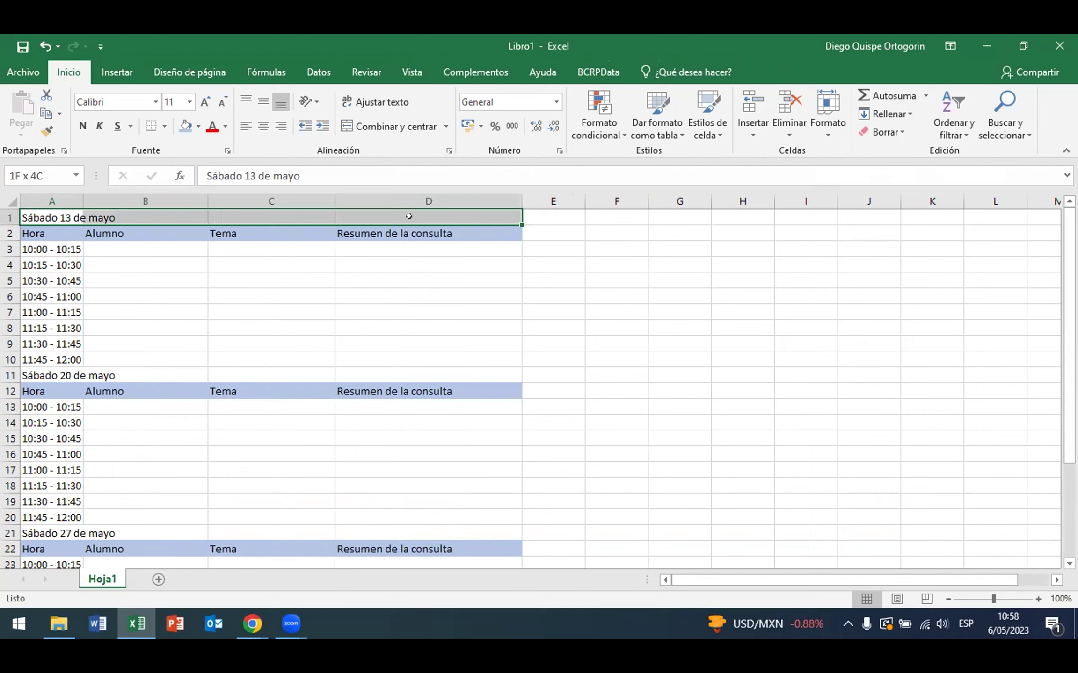
{"action": "left_click", "coordinate": [185, 125]}
{"action": "left_click", "coordinate": [388, 126]}
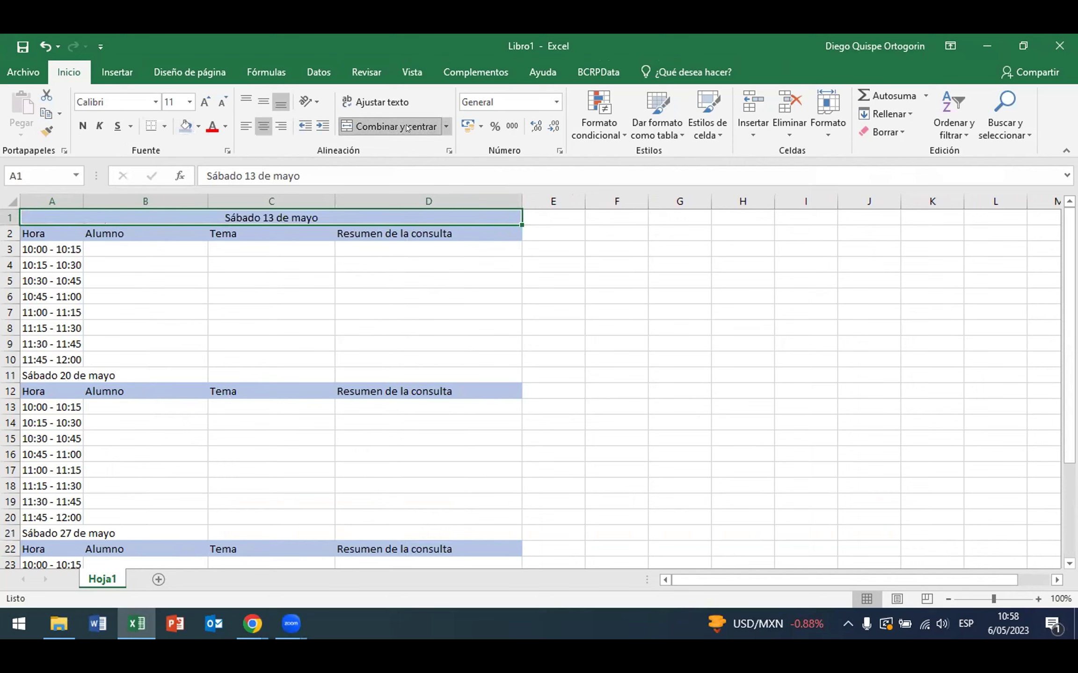
Step: Merge and center the 20 May title across A11:D11 and fill it with light blue
{"action": "left_click_drag", "start_coordinate": [44, 367], "coordinate": [495, 368]}
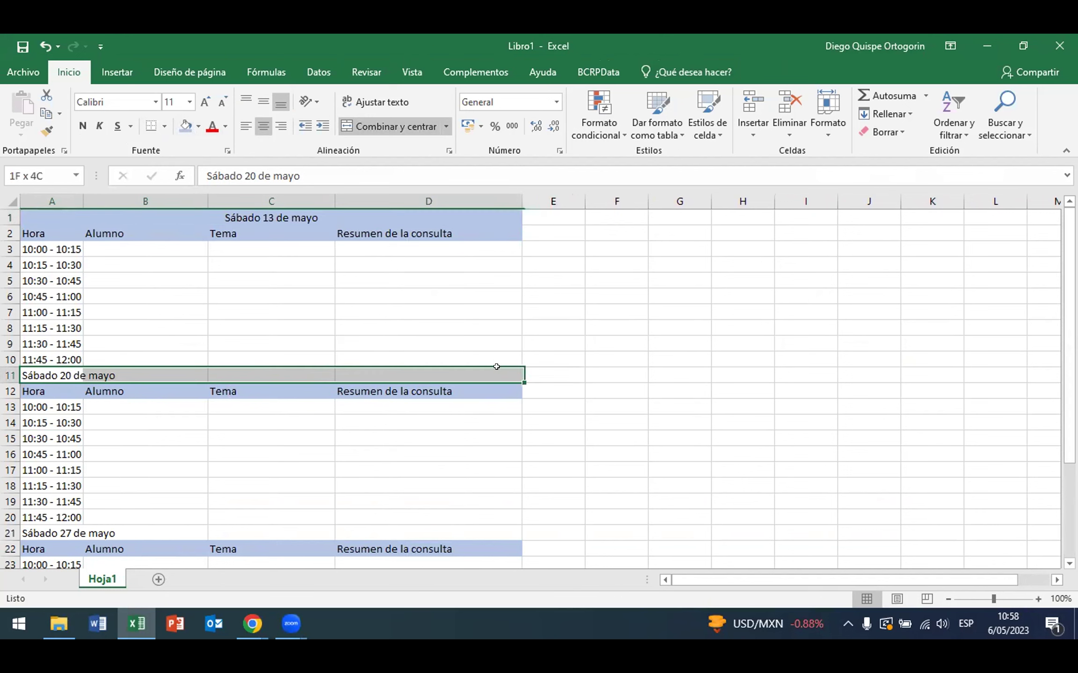
{"action": "left_click", "coordinate": [347, 126]}
{"action": "left_click", "coordinate": [185, 125]}
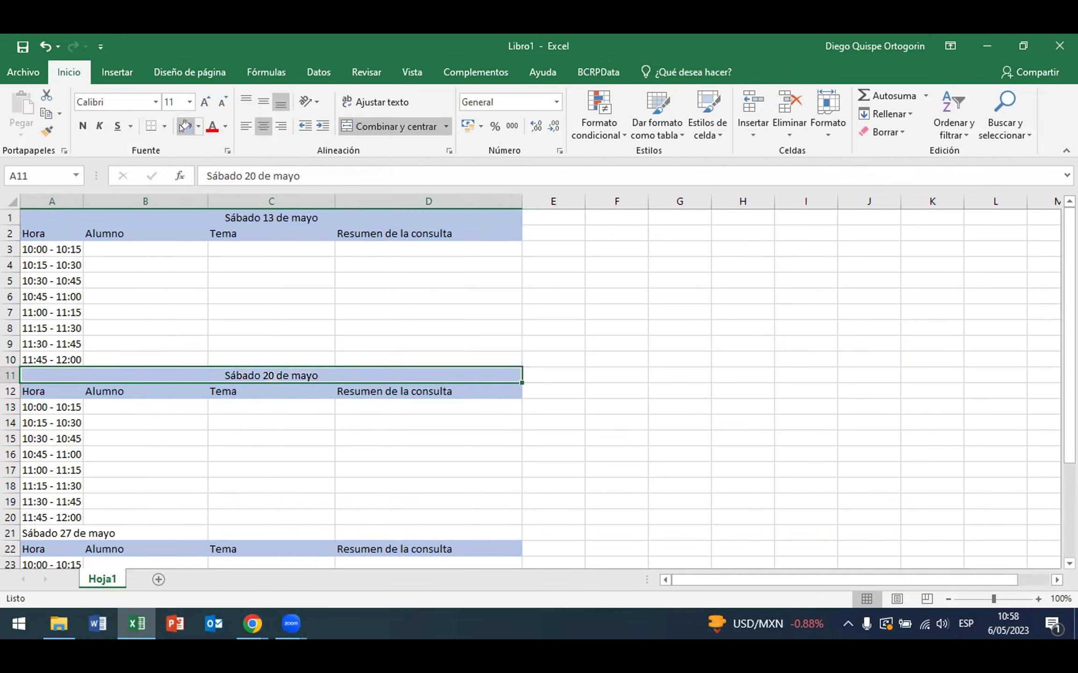
Step: Merge and center the 27 May title across A21:D21 and fill it with light blue
{"action": "left_click_drag", "start_coordinate": [58, 532], "coordinate": [473, 532]}
{"action": "left_click", "coordinate": [372, 127]}
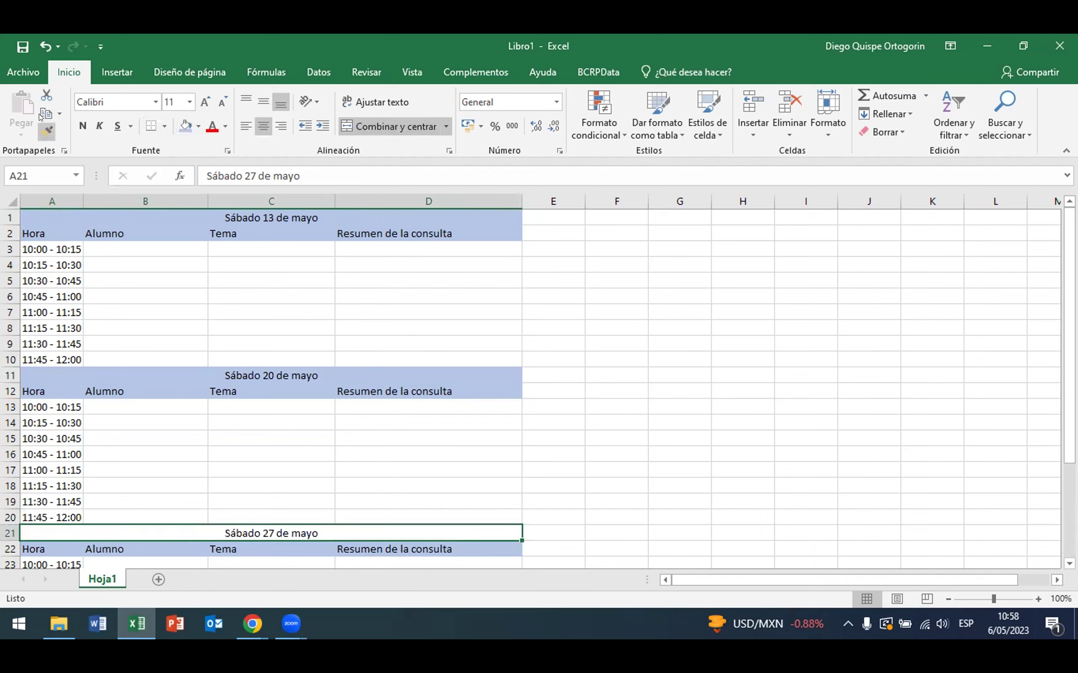
{"action": "left_click", "coordinate": [358, 129]}
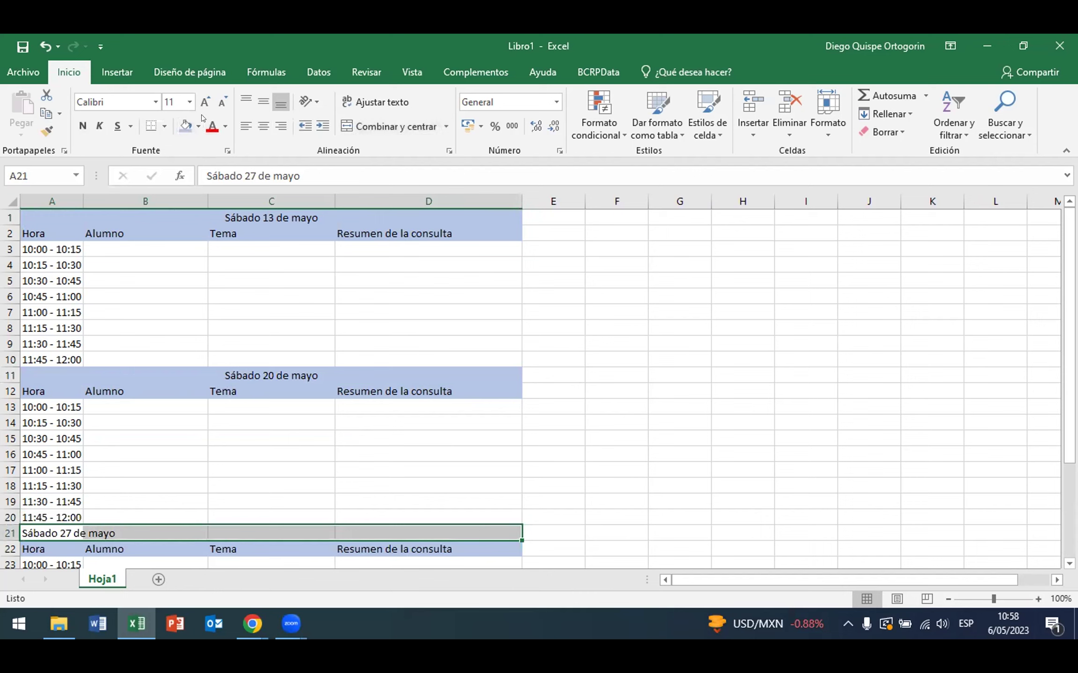
{"action": "left_click", "coordinate": [359, 129]}
{"action": "left_click", "coordinate": [186, 127]}
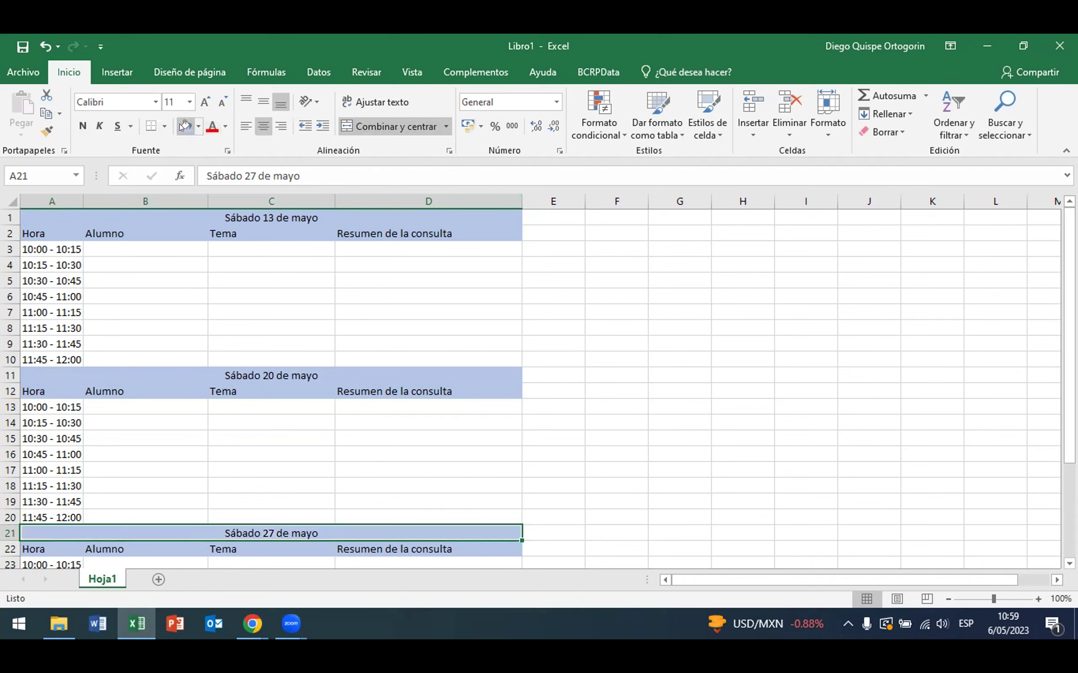
{"action": "left_click", "coordinate": [804, 468]}
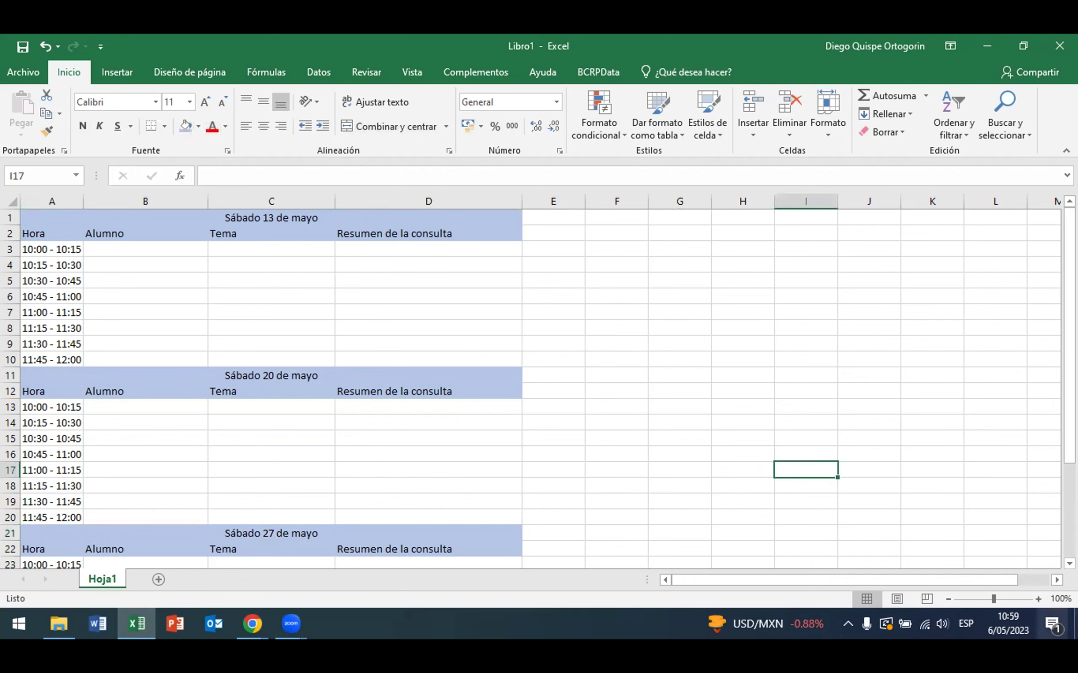
Step: Switch to Chrome, open "Mi unidad" in Google Drive and create a blank Google Sheets spreadsheet there
{"action": "left_click", "coordinate": [1012, 634]}
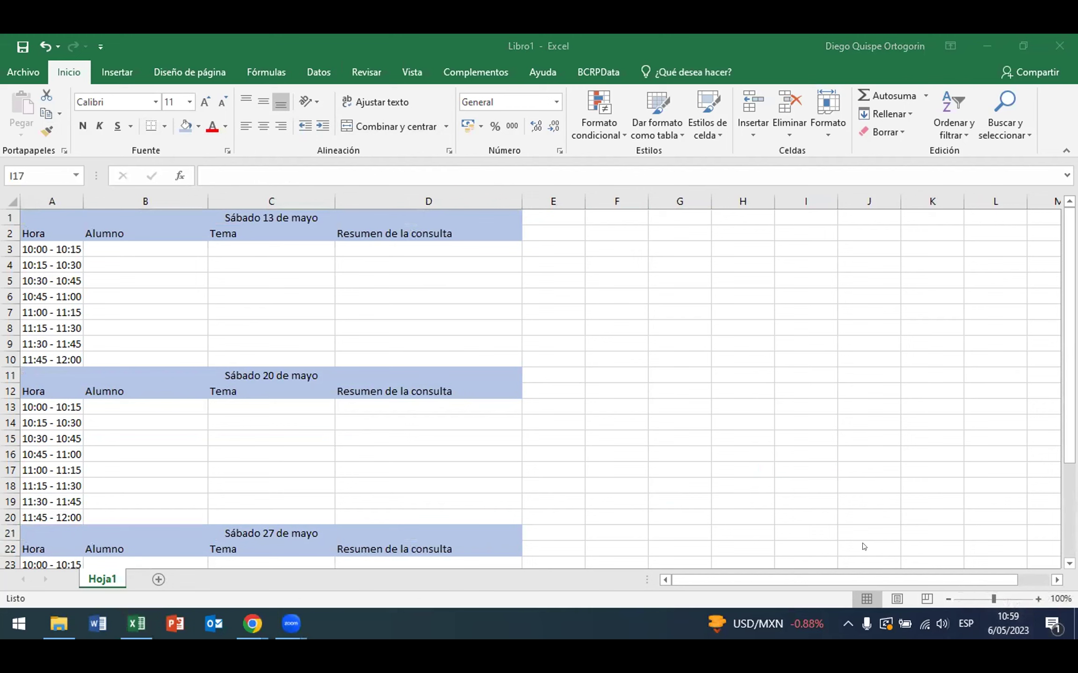
{"action": "mouse_move", "coordinate": [252, 624]}
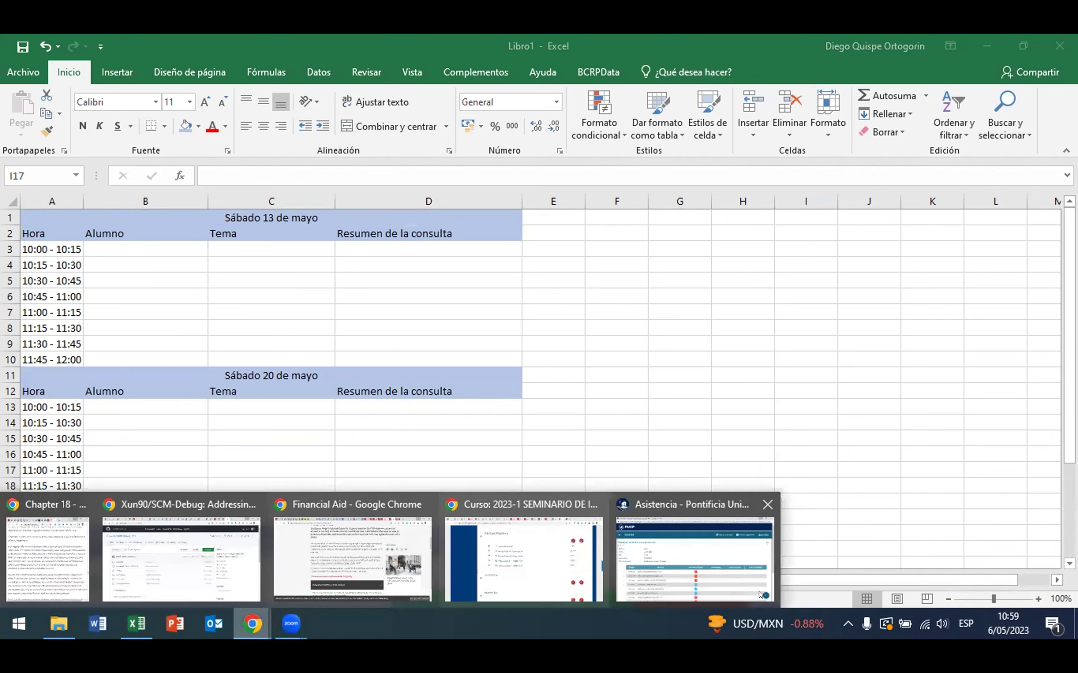
{"action": "left_click", "coordinate": [524, 559]}
{"action": "left_click", "coordinate": [860, 42]}
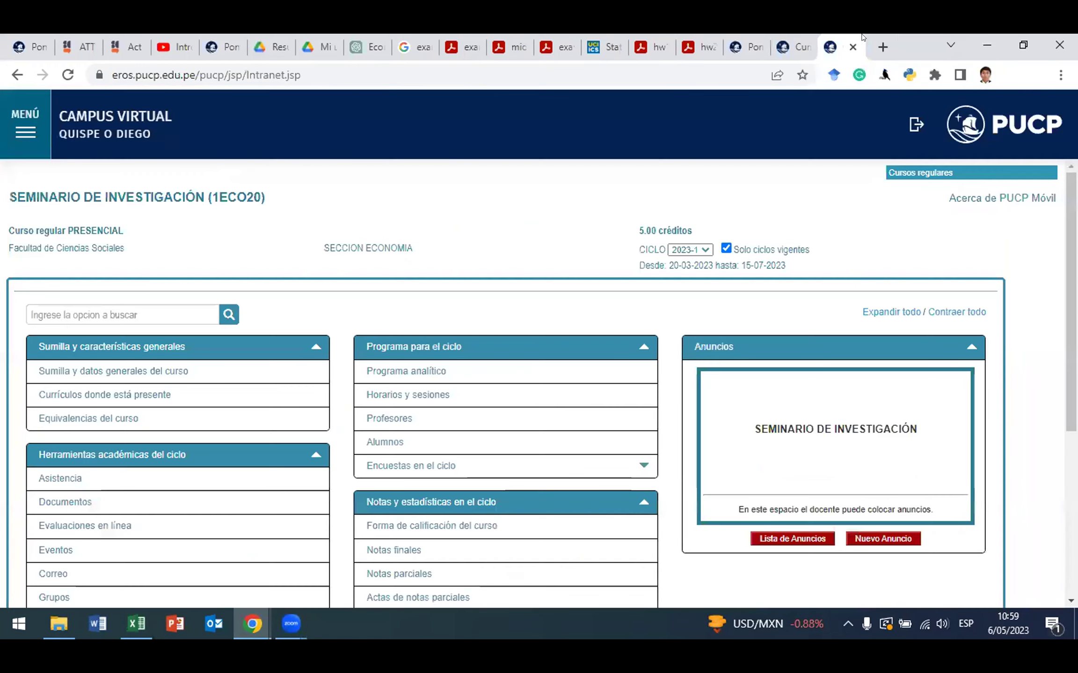
{"action": "left_click", "coordinate": [536, 68]}
{"action": "type", "text": "drive"}
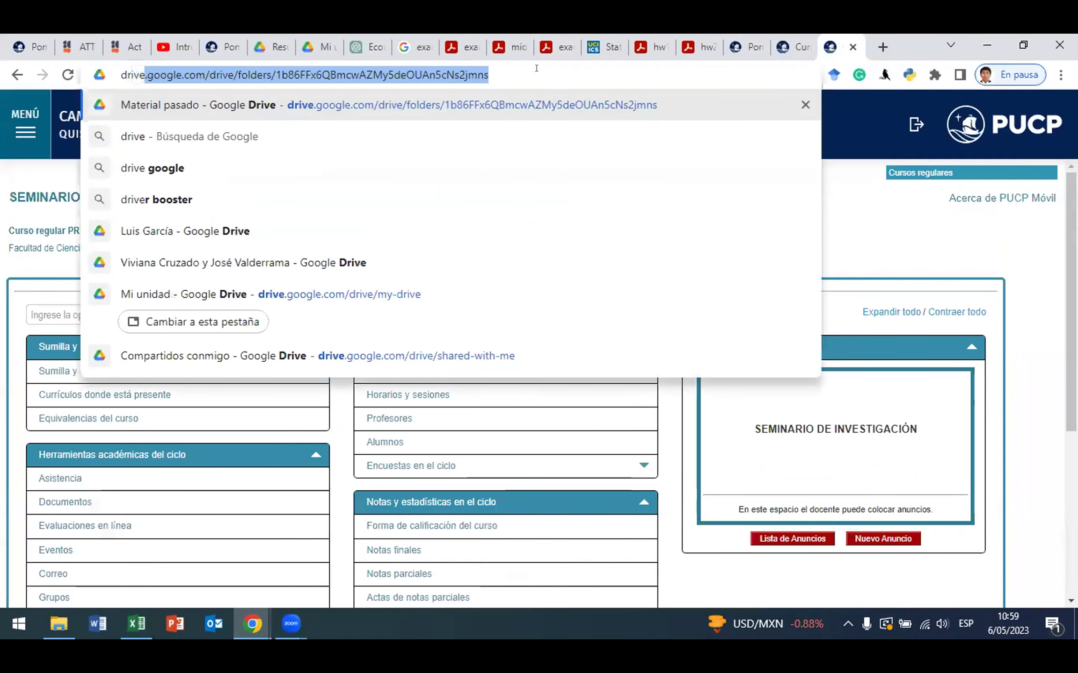
{"action": "key", "text": "Return"}
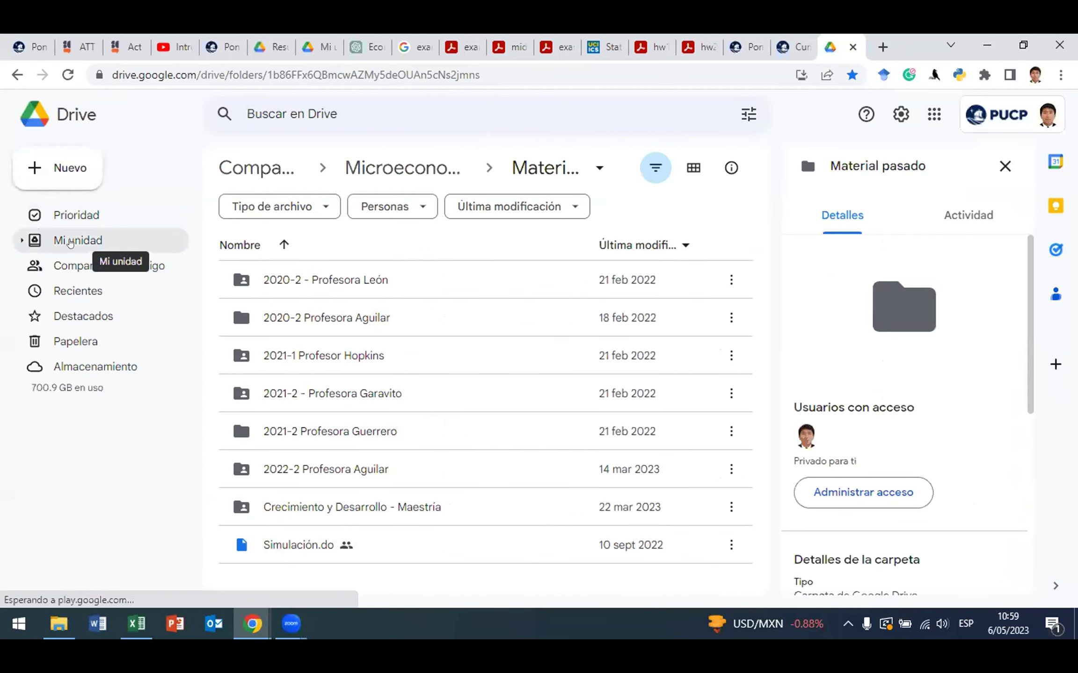
{"action": "left_click", "coordinate": [102, 239]}
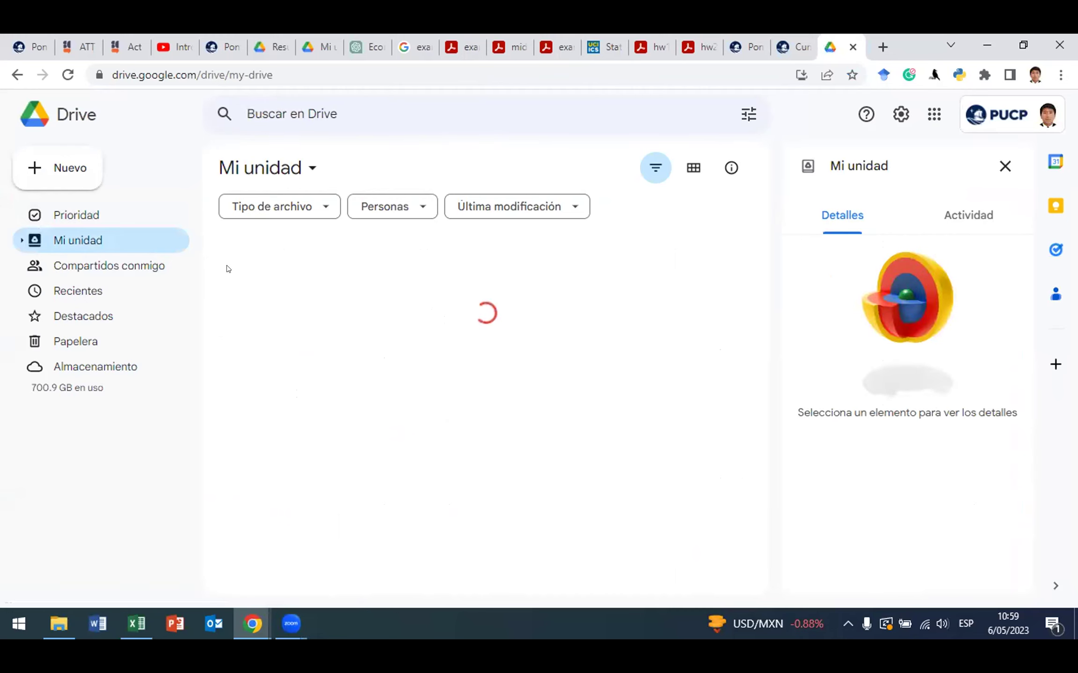
{"action": "left_click", "coordinate": [41, 178]}
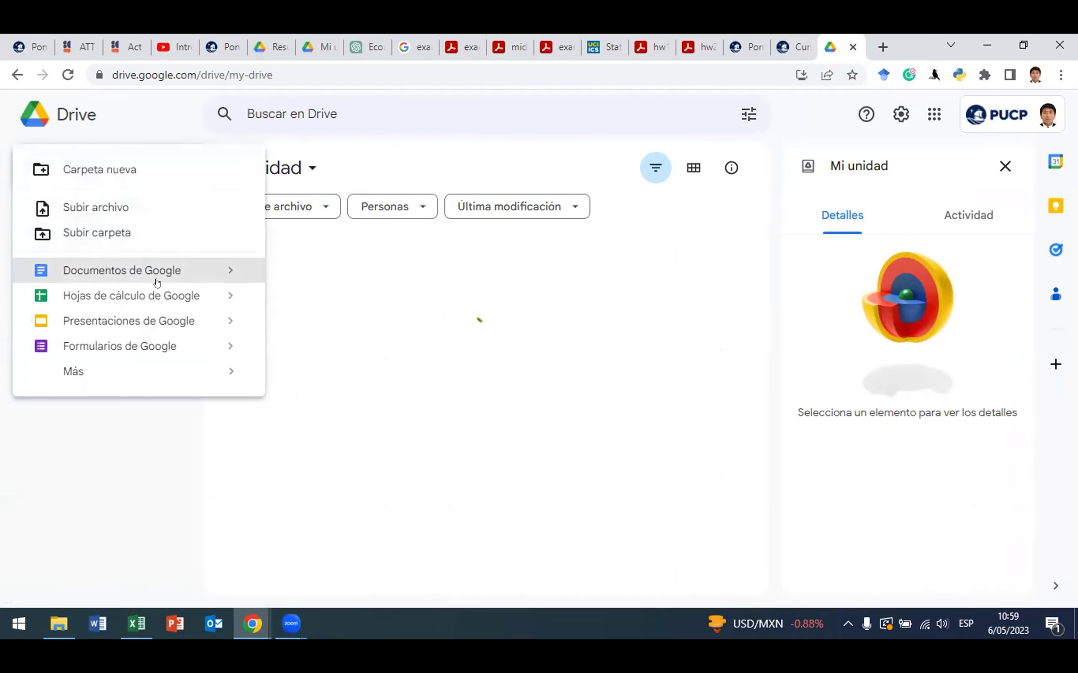
{"action": "left_click", "coordinate": [157, 296]}
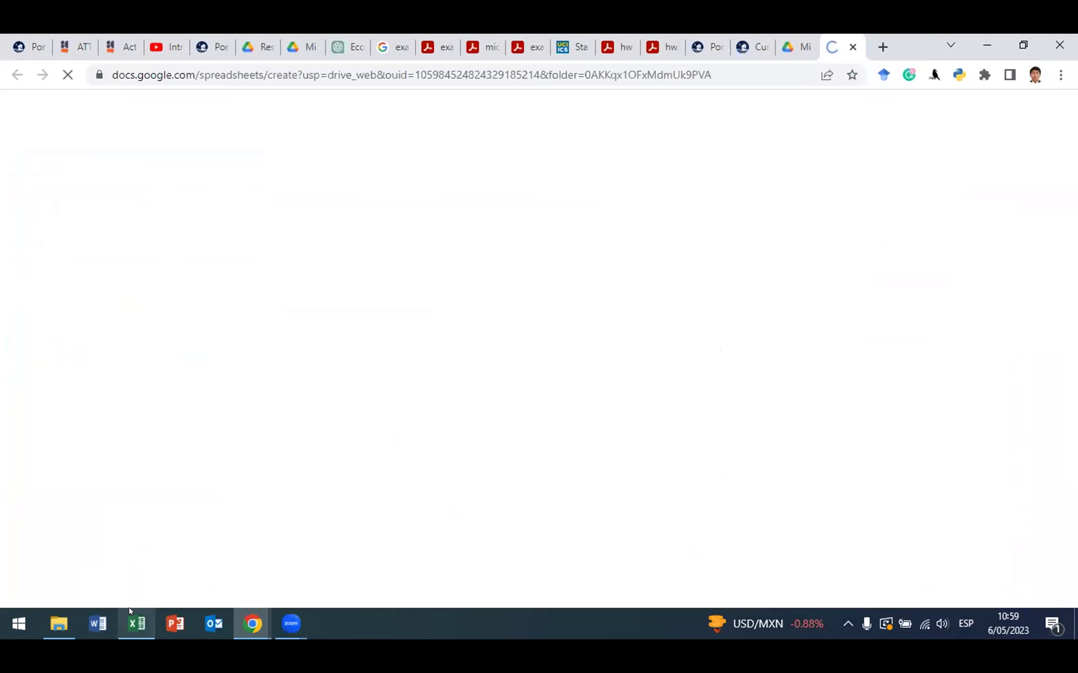
Step: Copy columns A to D of the Excel schedule and paste them into the new Google Sheets spreadsheet, starting at cell A1
{"action": "left_click", "coordinate": [135, 615]}
{"action": "left_click_drag", "start_coordinate": [52, 201], "coordinate": [446, 201]}
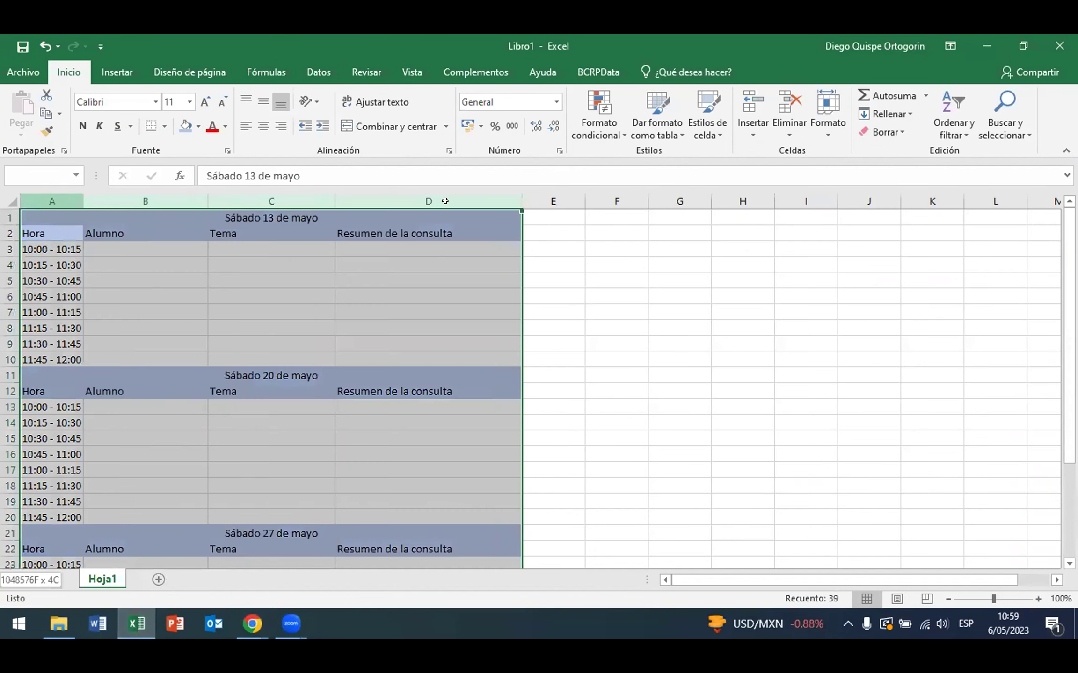
{"action": "key", "text": "ctrl+c"}
{"action": "left_click", "coordinate": [987, 46]}
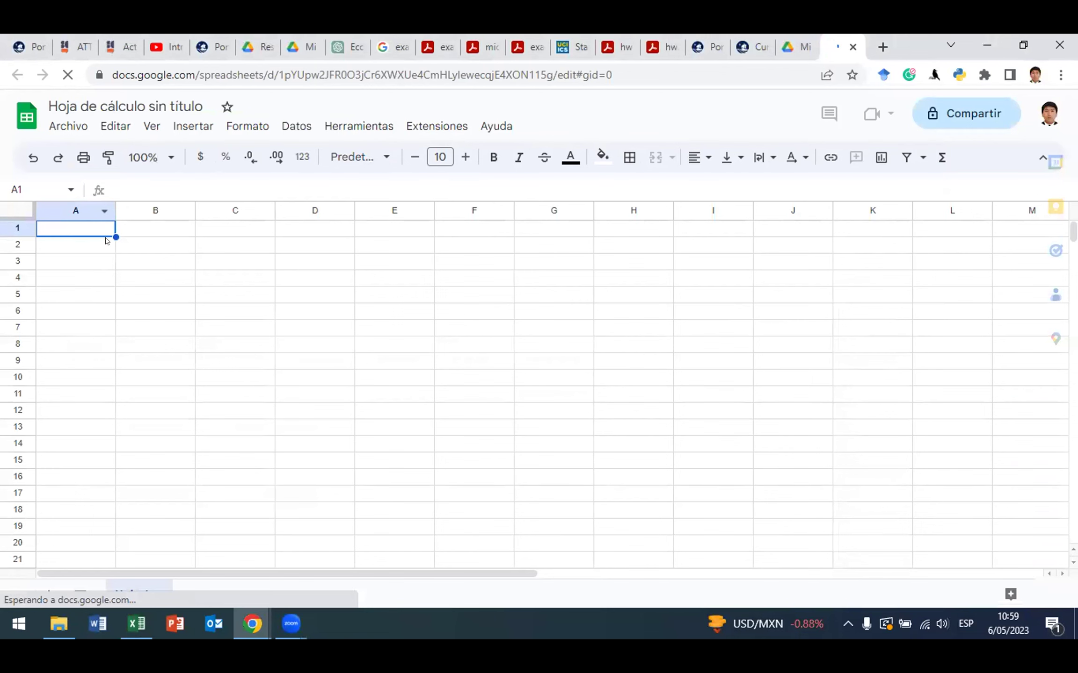
{"action": "key", "text": "ctrl+v"}
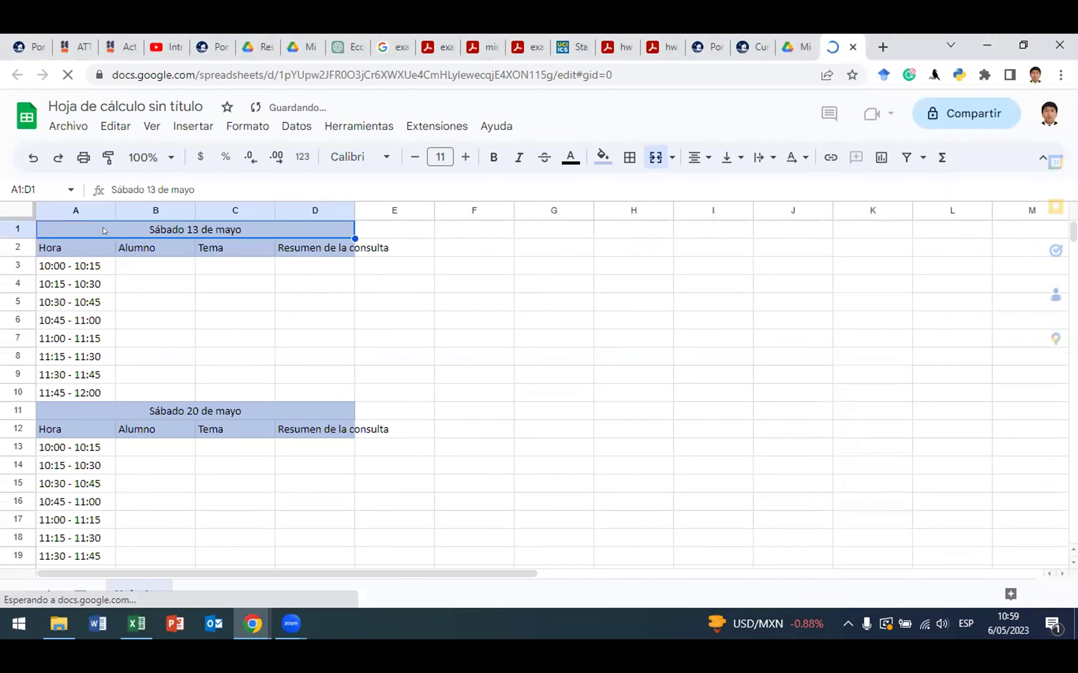
Step: Rename the Google Sheets spreadsheet as "Asesorias - Seminario de Investigación"
{"action": "left_click", "coordinate": [82, 113]}
{"action": "type", "text": "Aes"}
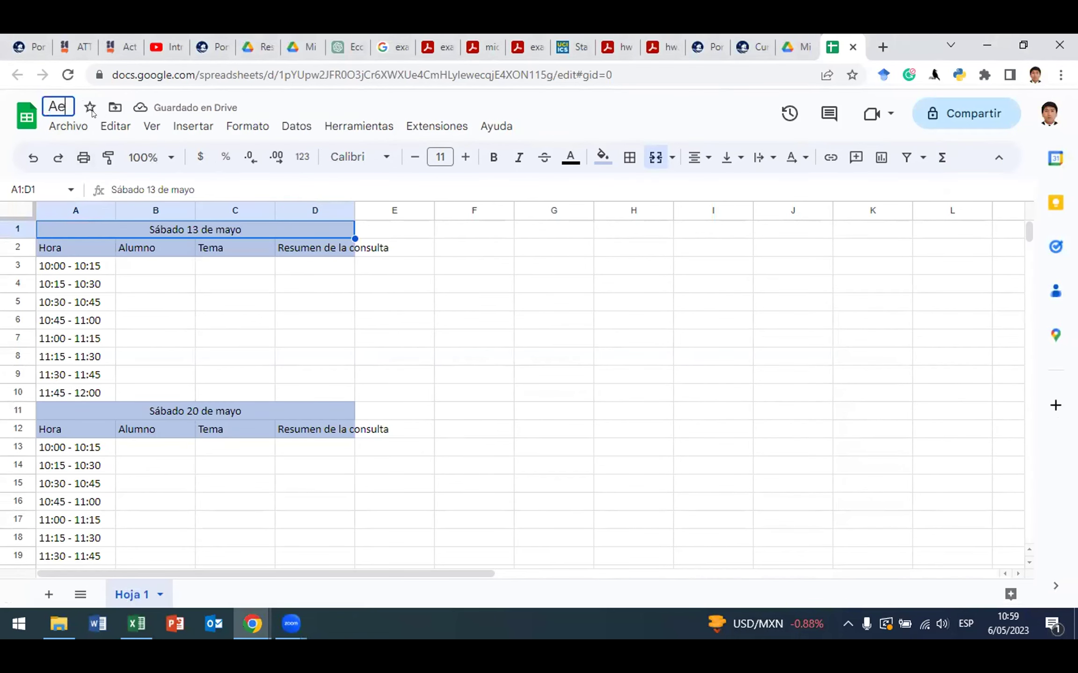
{"action": "key", "text": "BackSpace"}
{"action": "key", "text": "BackSpace"}
{"action": "type", "text": "seso"}
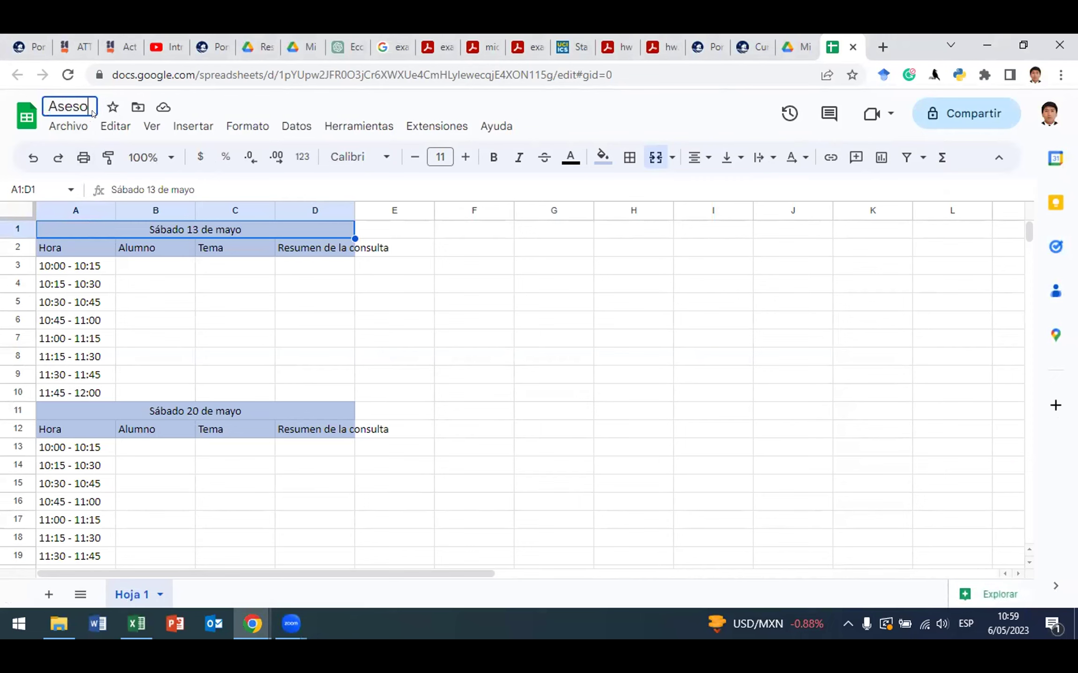
{"action": "type", "text": "rias"}
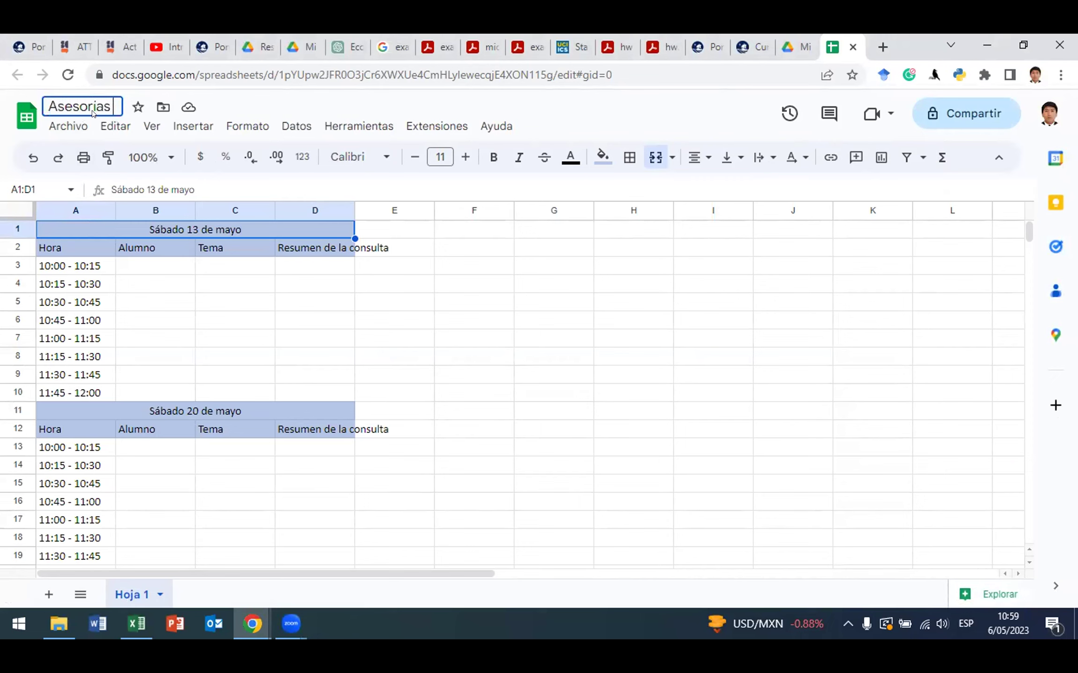
{"action": "type", "text": " - S"}
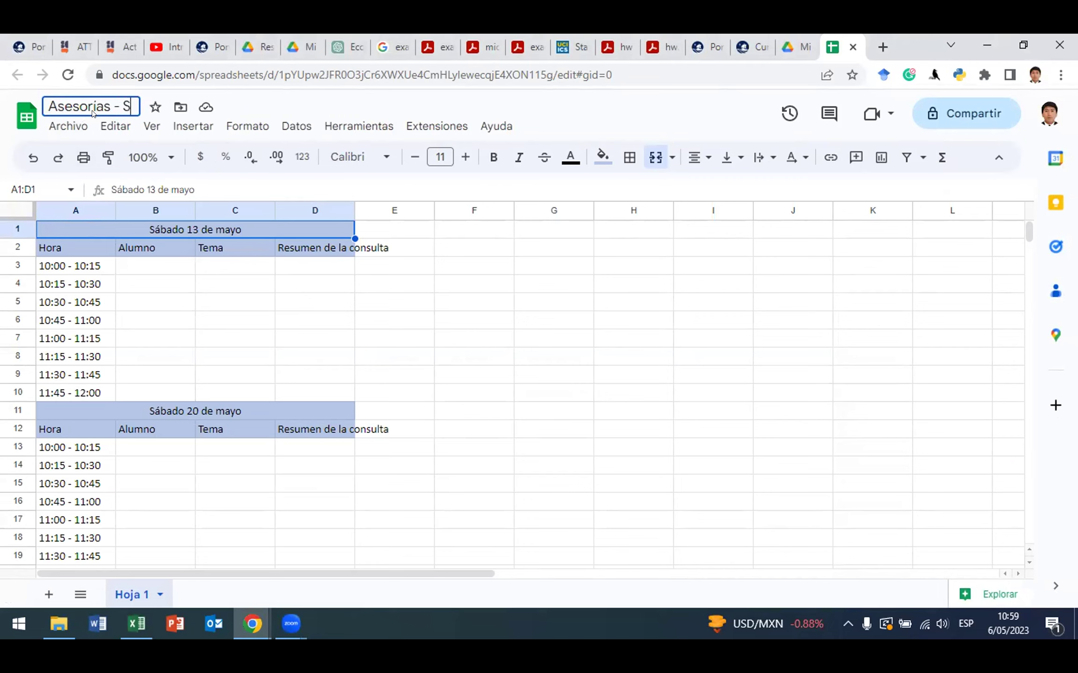
{"action": "type", "text": "eminario "}
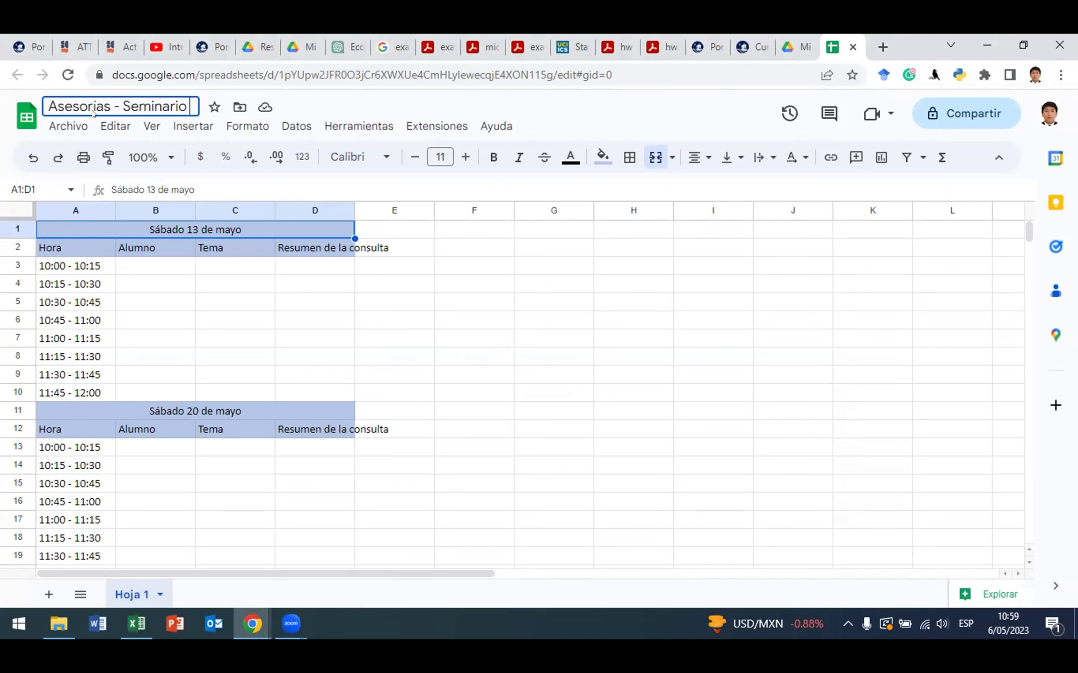
{"action": "type", "text": "de In"}
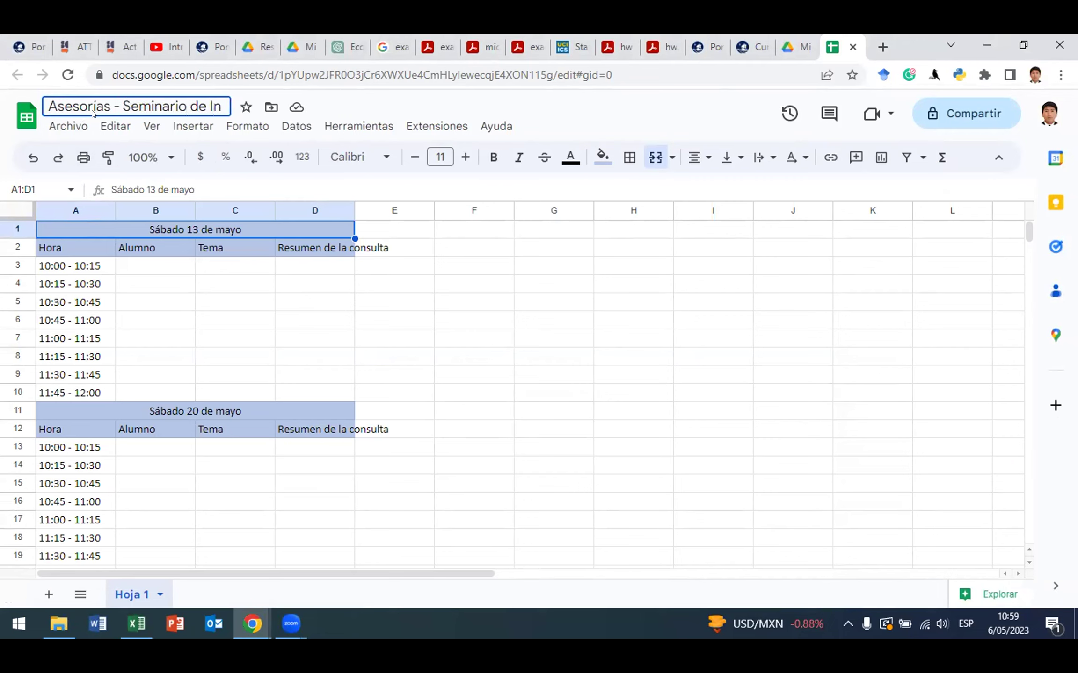
{"action": "type", "text": "vestigación"}
{"action": "key", "text": "Return"}
{"action": "left_click", "coordinate": [318, 302]}
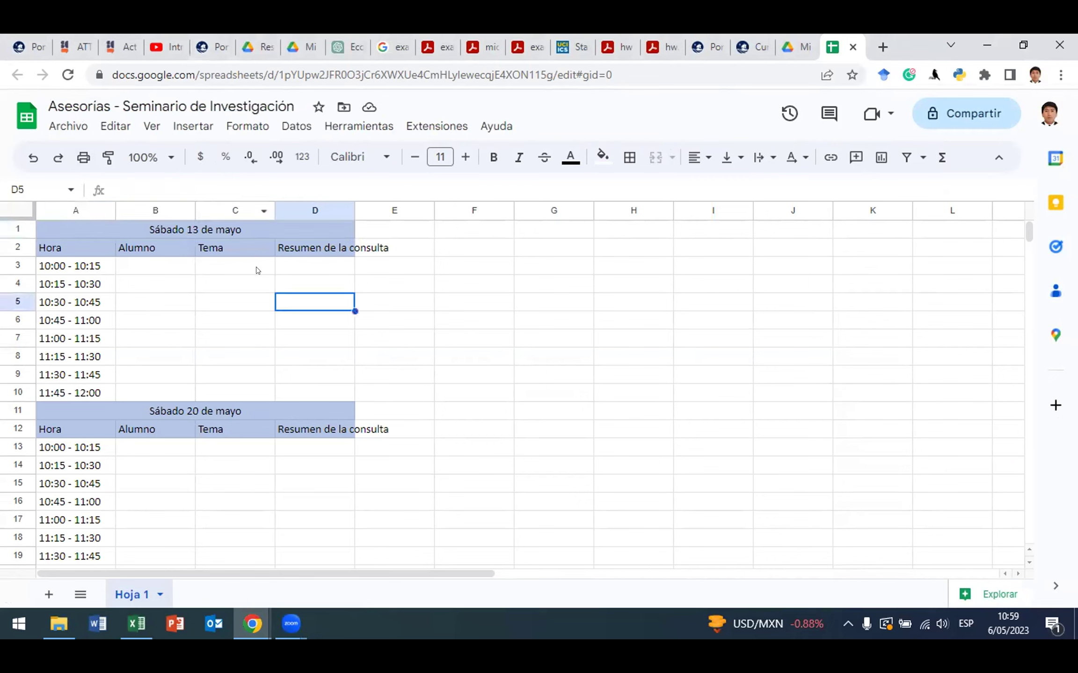
Step: Widen columns B, C and D so the full "Resumen de la consulta" header fits in column D
{"action": "left_click_drag", "start_coordinate": [196, 209], "coordinate": [234, 210]}
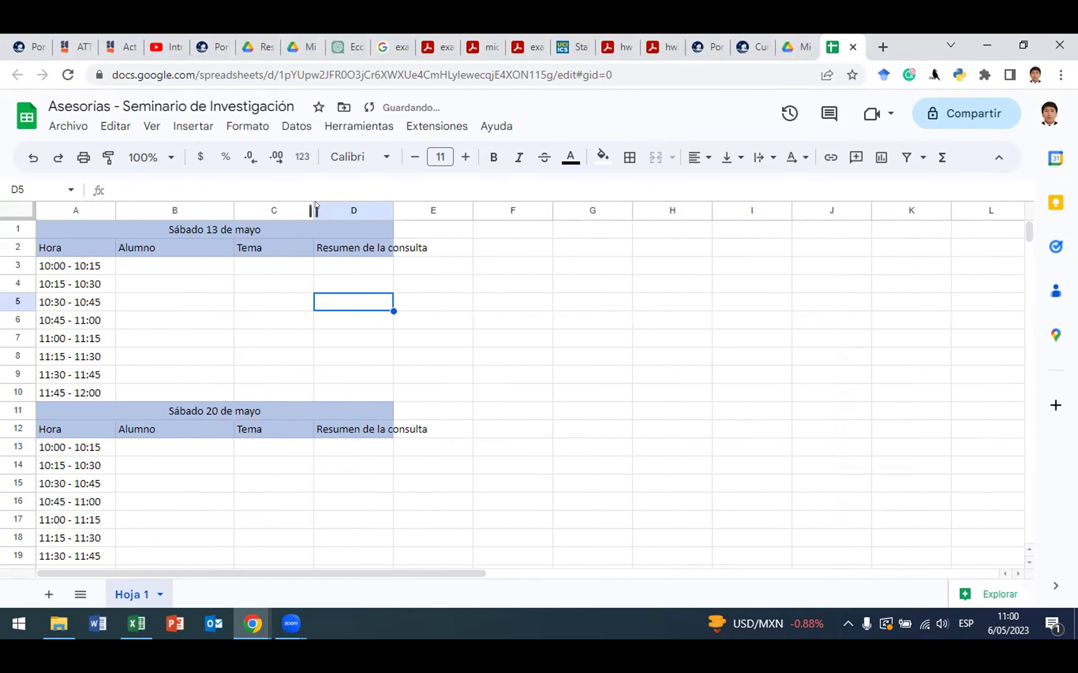
{"action": "left_click_drag", "start_coordinate": [313, 209], "coordinate": [380, 209]}
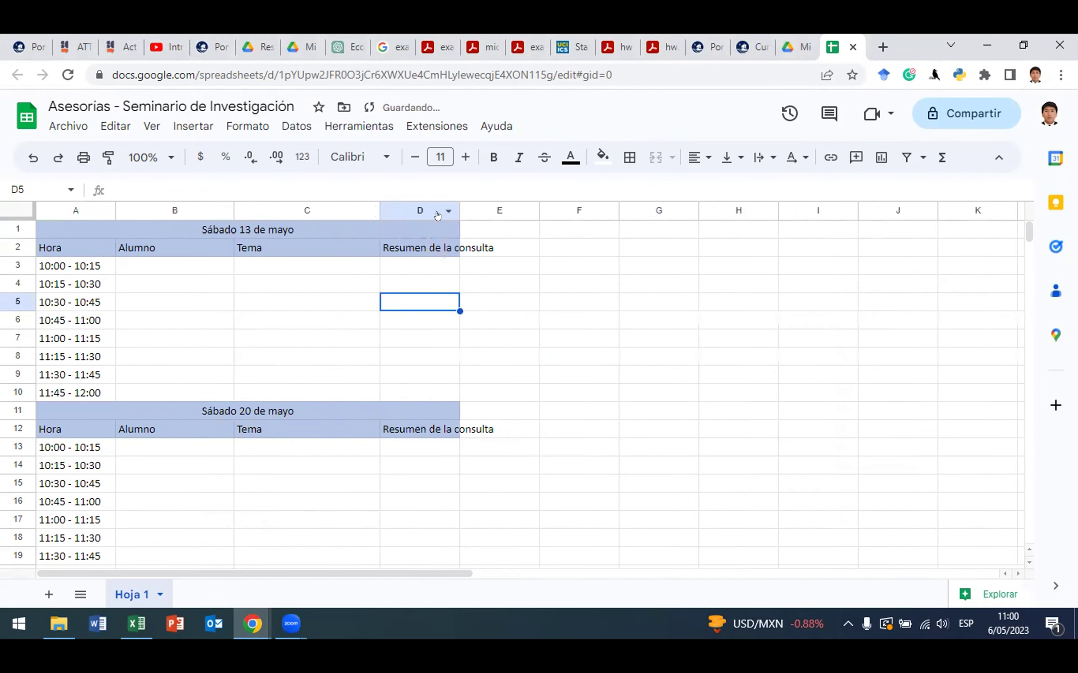
{"action": "left_click_drag", "start_coordinate": [459, 206], "coordinate": [621, 208]}
{"action": "left_click", "coordinate": [722, 270]}
{"action": "scroll", "coordinate": [329, 297], "scroll_direction": "down", "scroll_amount": 5}
{"action": "scroll", "coordinate": [334, 293], "scroll_direction": "up", "scroll_amount": 5}
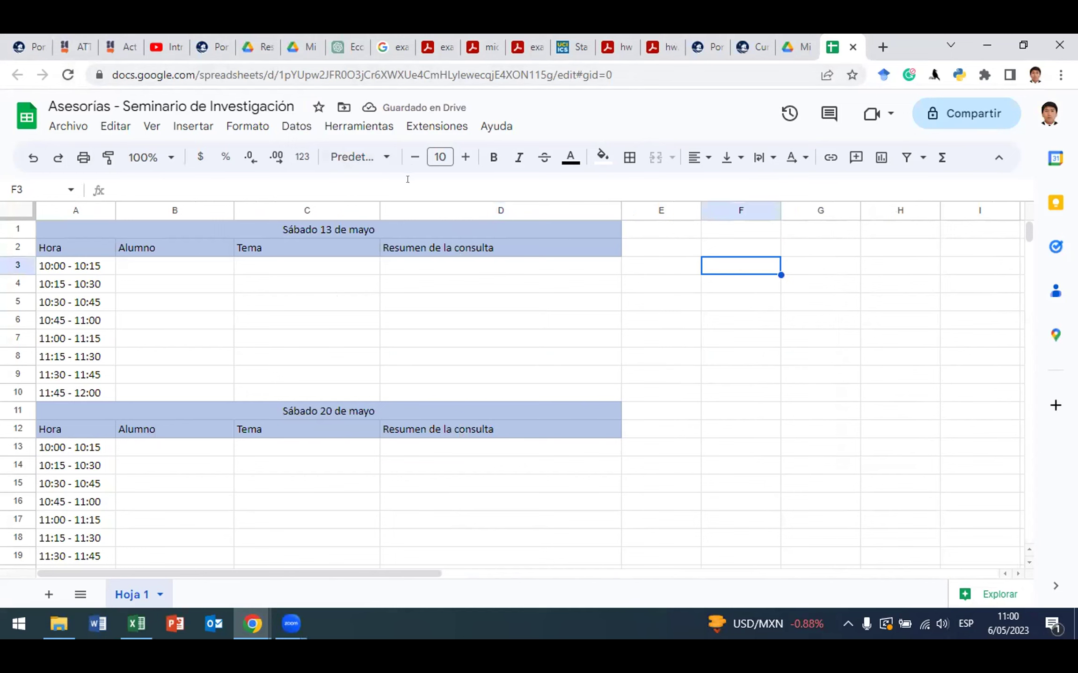
{"action": "left_click", "coordinate": [712, 333]}
{"action": "scroll", "coordinate": [686, 317], "scroll_direction": "down", "scroll_amount": 4}
{"action": "scroll", "coordinate": [686, 317], "scroll_direction": "down", "scroll_amount": 4}
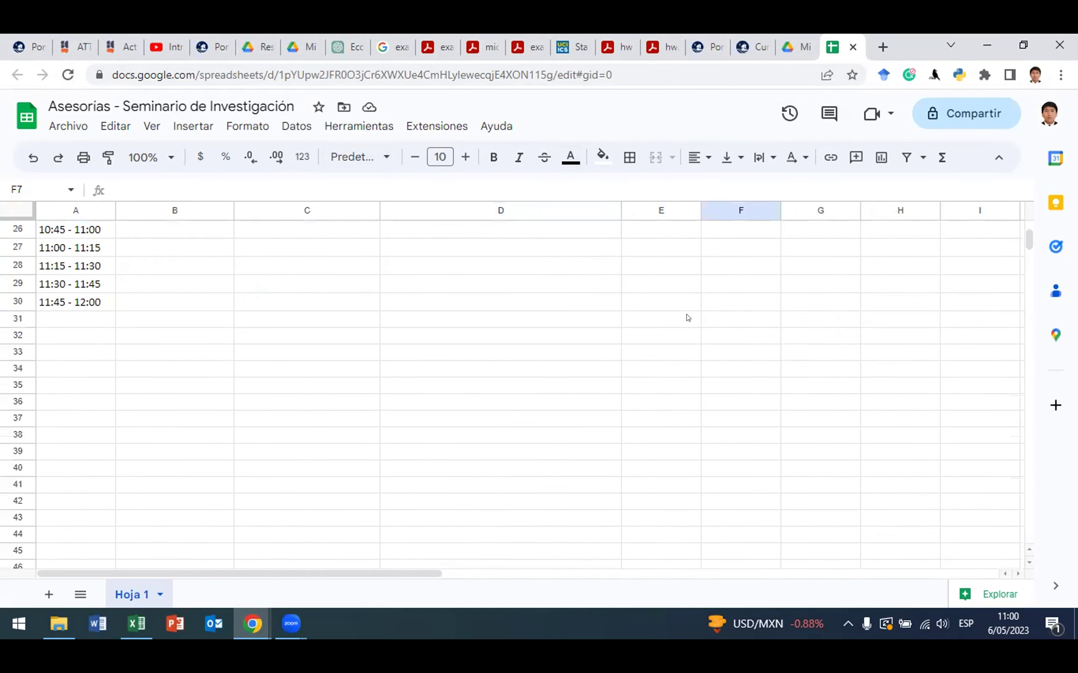
{"action": "scroll", "coordinate": [687, 317], "scroll_direction": "up", "scroll_amount": 8}
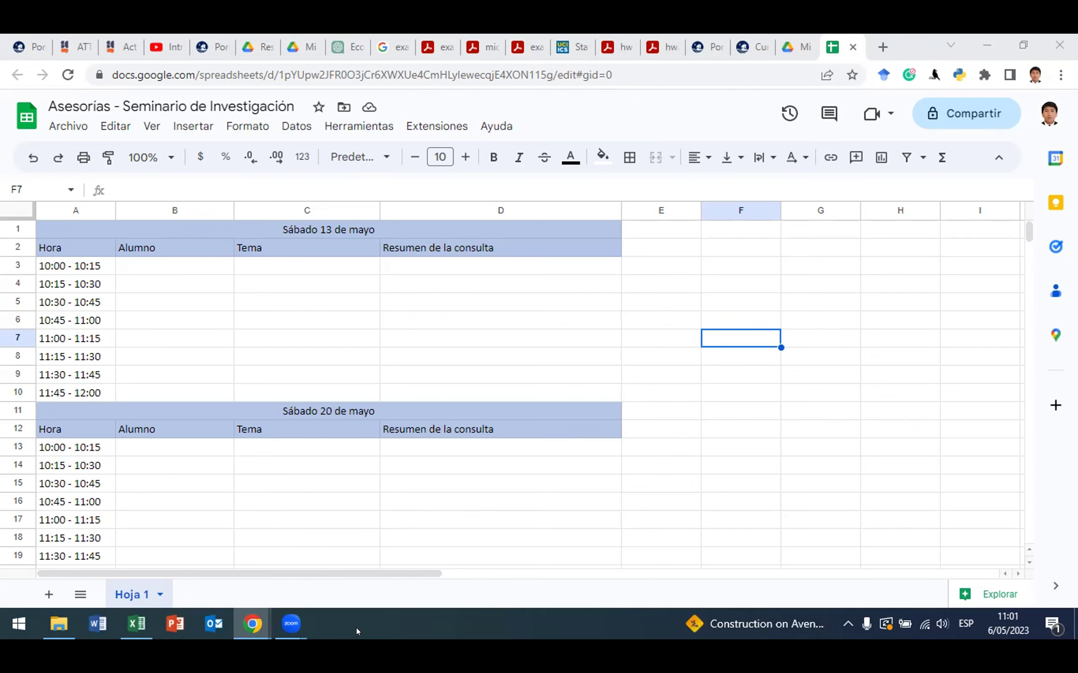
{"action": "key", "text": "XF86AudioLowerVolume"}
{"action": "key", "text": "XF86AudioLowerVolume"}
{"action": "left_click", "coordinate": [130, 269]}
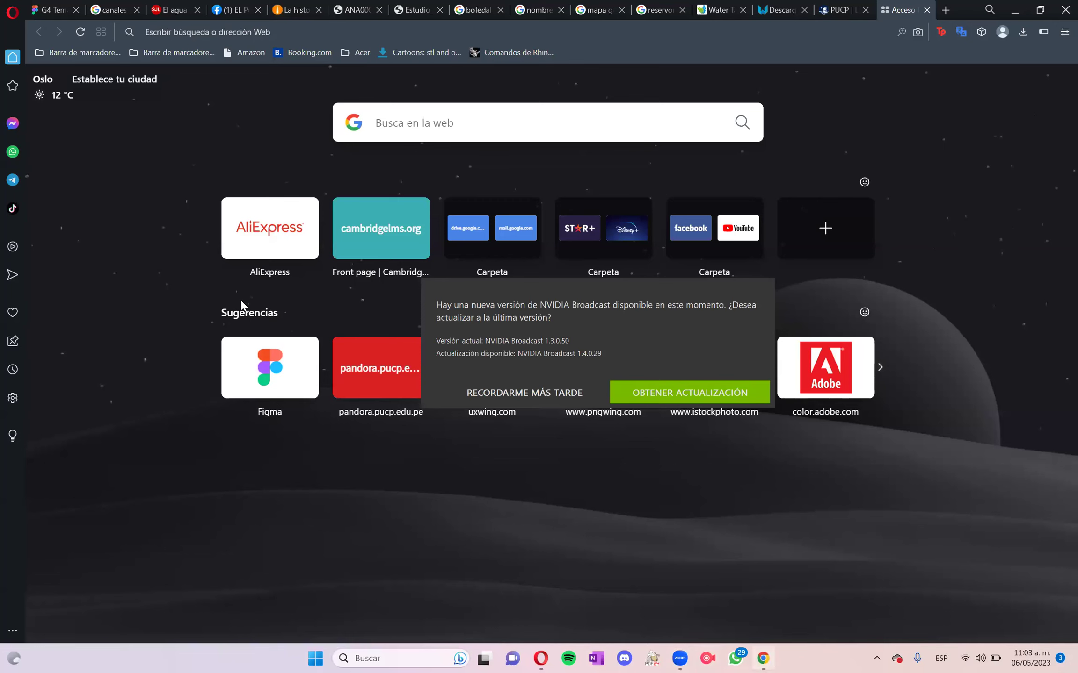
Step: Switch to the PDF article "Efecto de la educación sobre la pobreza monetaria en las regiones del Perú" in Chrome and review its abstract and introduction
{"action": "key", "text": "alt+Tab"}
{"action": "key", "text": "super+Up"}
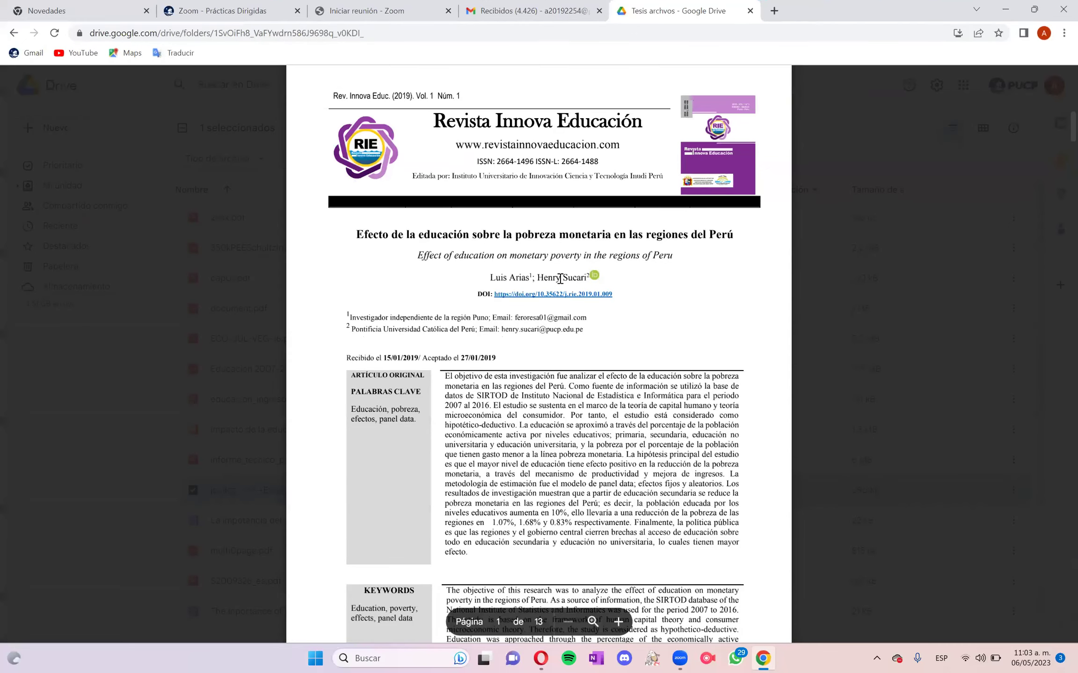
{"action": "scroll", "coordinate": [541, 217], "scroll_direction": "down", "scroll_amount": 3}
{"action": "scroll", "coordinate": [542, 217], "scroll_direction": "down", "scroll_amount": 3}
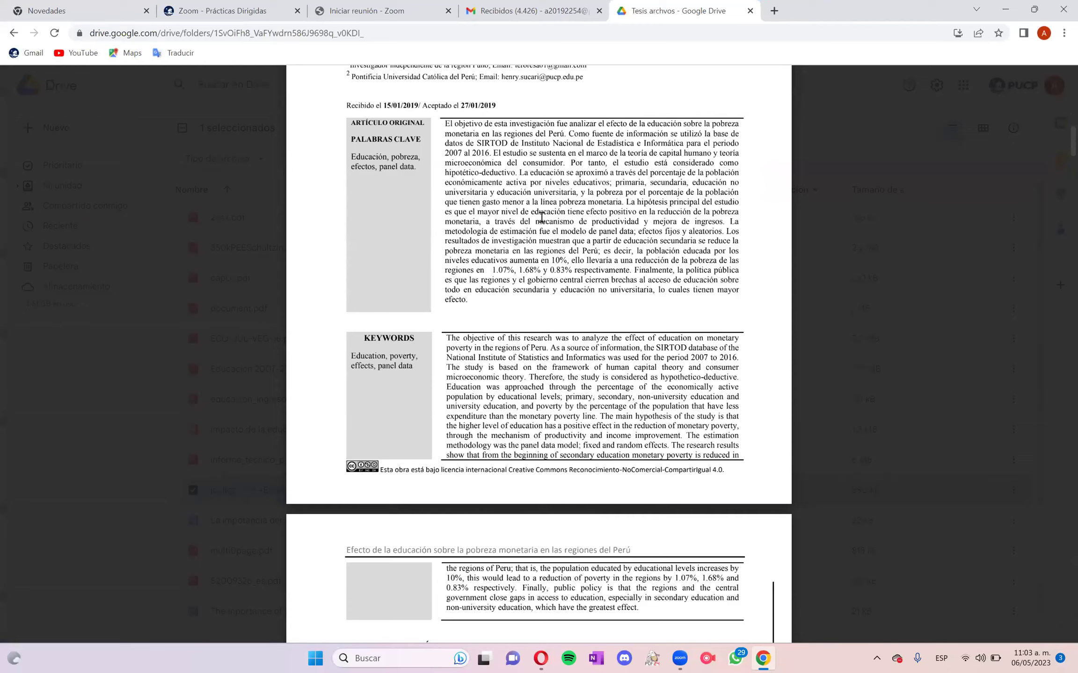
{"action": "scroll", "coordinate": [542, 217], "scroll_direction": "down", "scroll_amount": 8}
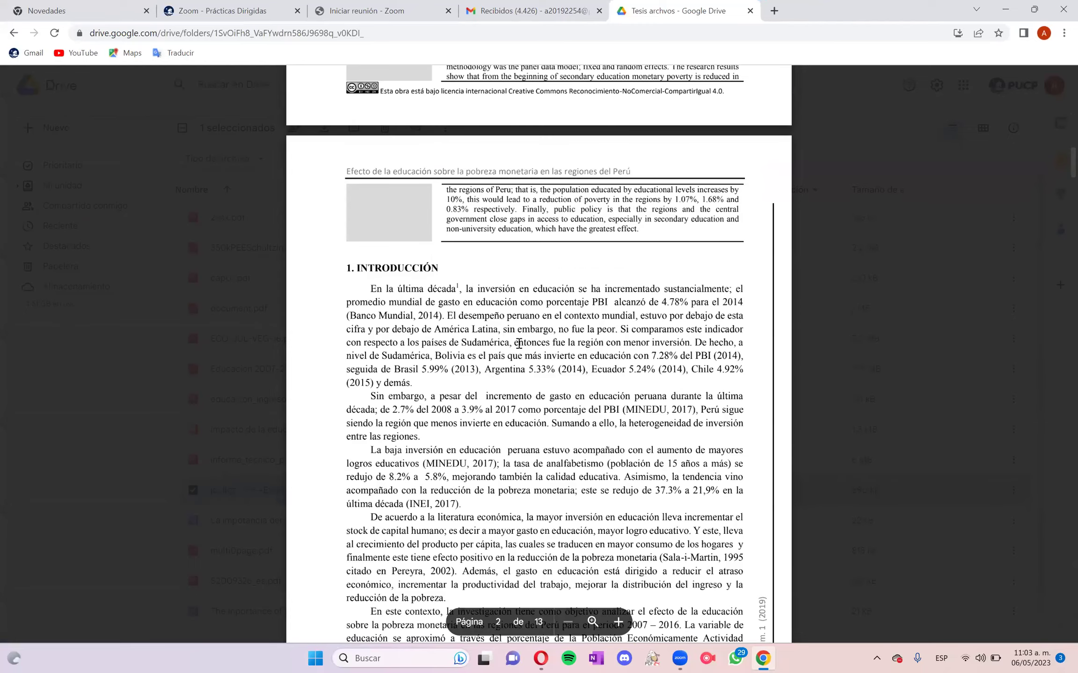
{"action": "scroll", "coordinate": [518, 344], "scroll_direction": "up", "scroll_amount": 8}
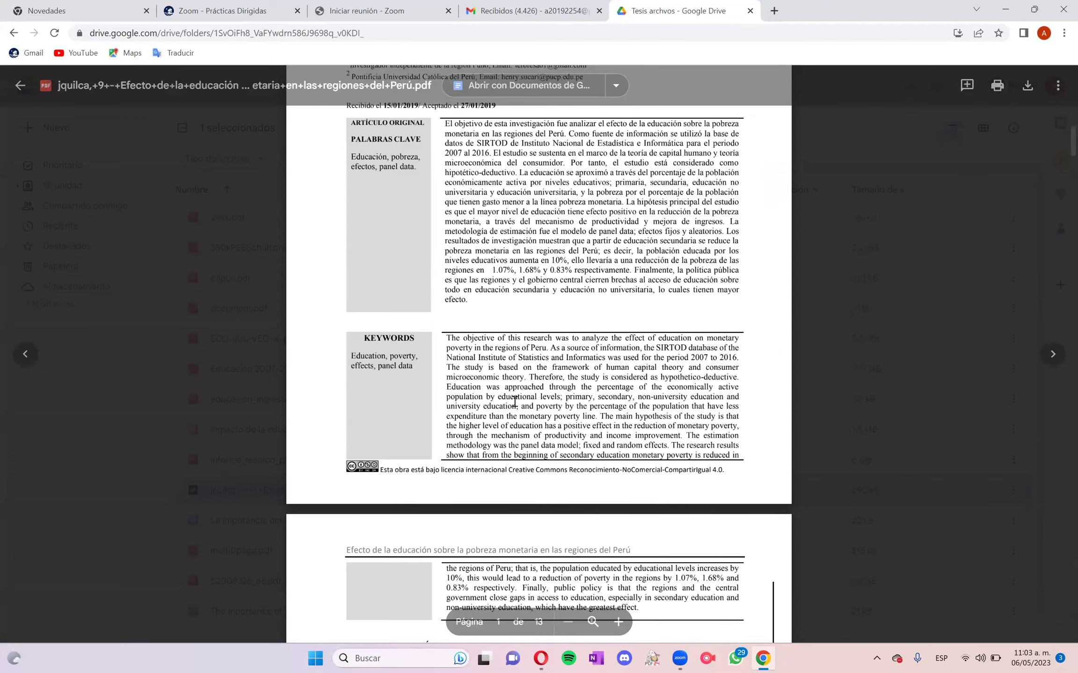
{"action": "scroll", "coordinate": [514, 401], "scroll_direction": "up", "scroll_amount": 7}
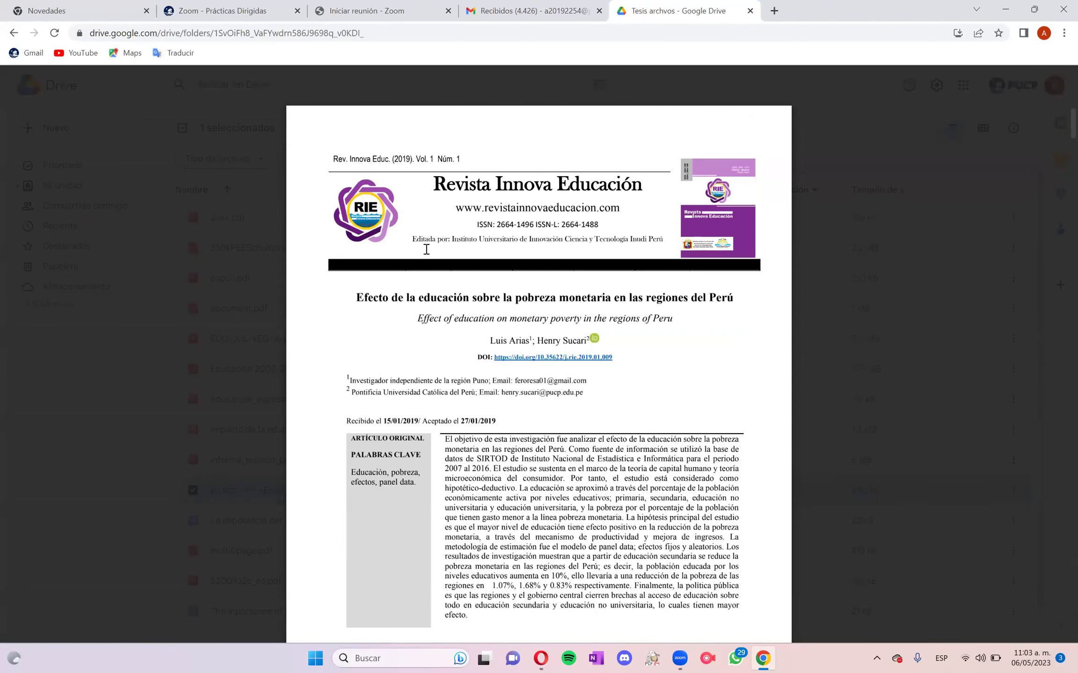
Step: Skim the article from its abstract through the theoretical framework and figures to the "Población y muestra" and "Modelo econométrico" sections on page 5
{"action": "scroll", "coordinate": [427, 246], "scroll_direction": "down", "scroll_amount": 1}
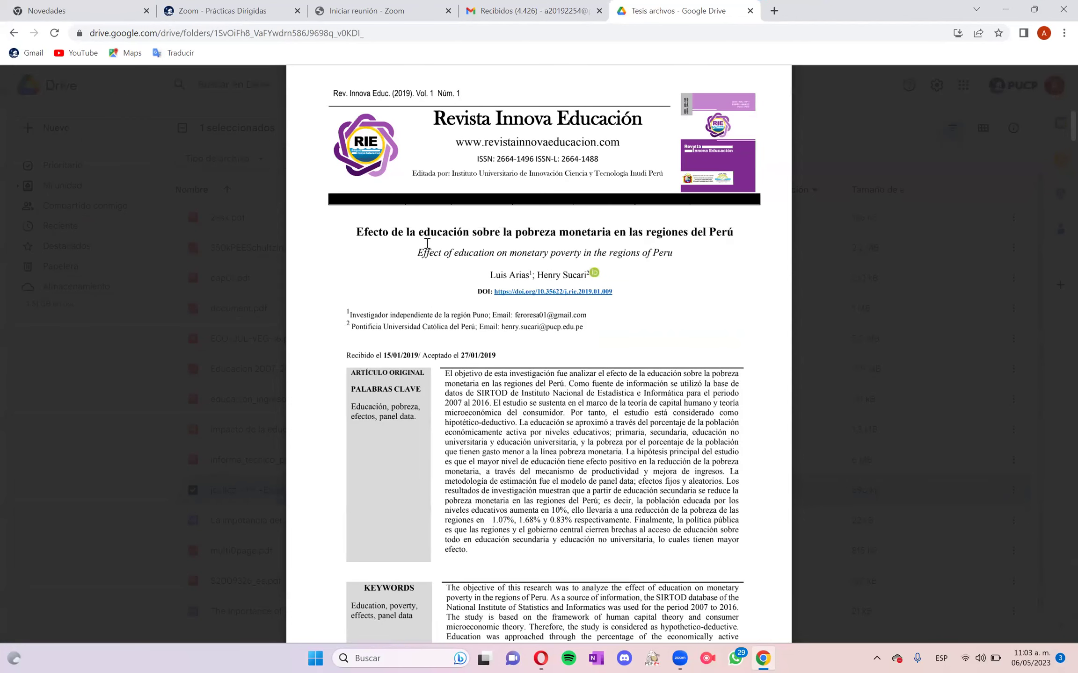
{"action": "scroll", "coordinate": [430, 248], "scroll_direction": "down", "scroll_amount": 10}
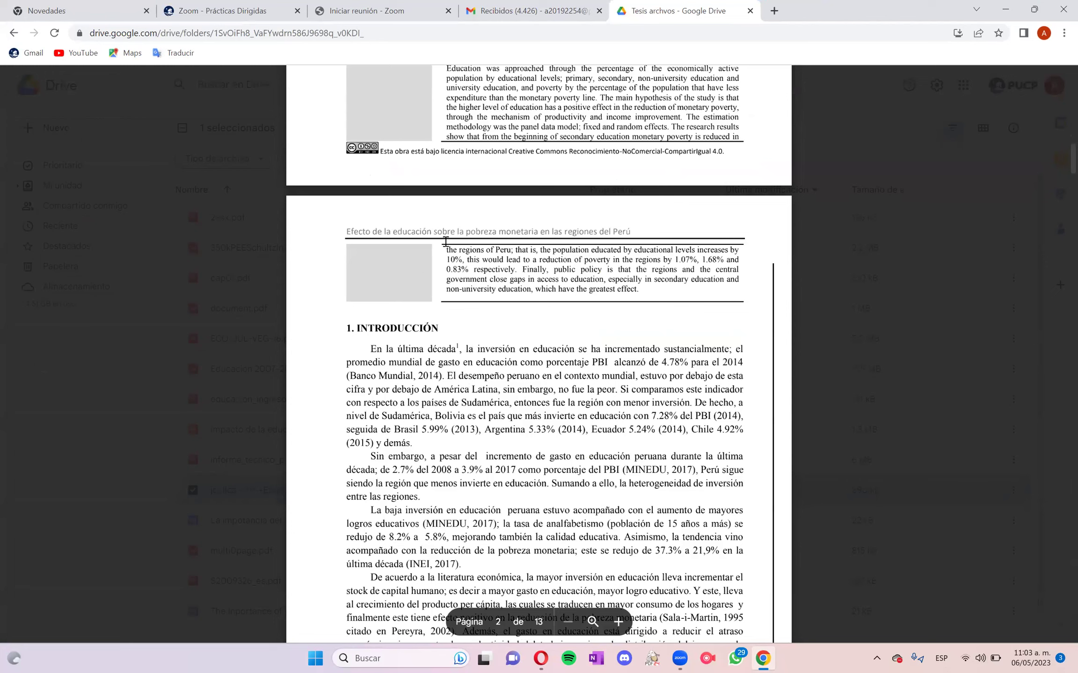
{"action": "scroll", "coordinate": [512, 335], "scroll_direction": "down", "scroll_amount": 11}
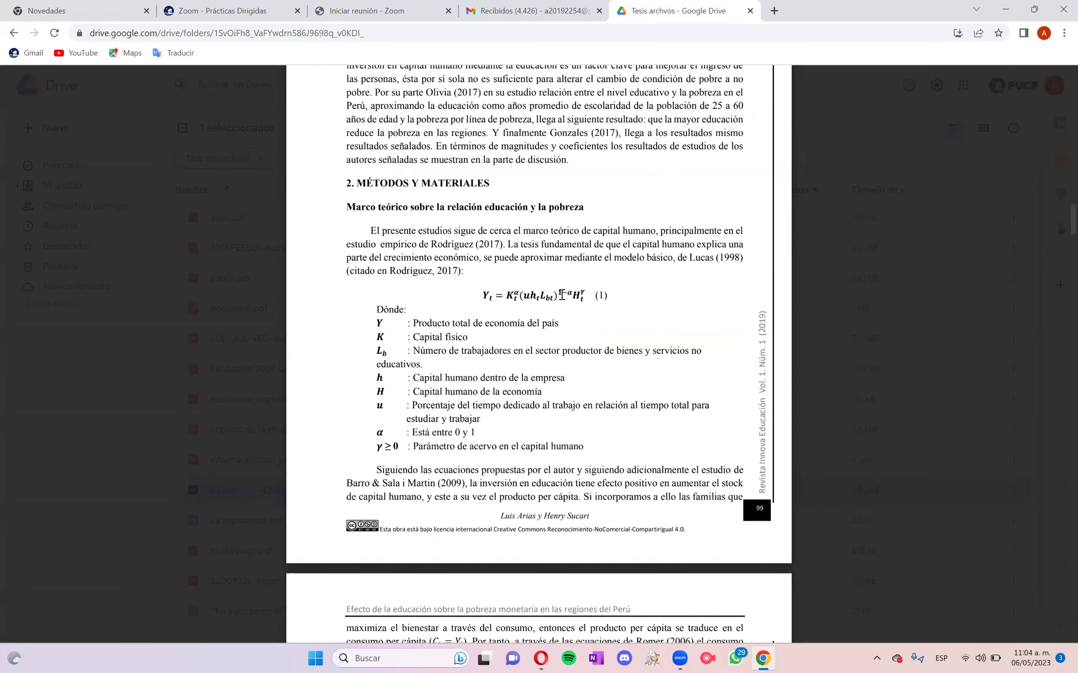
{"action": "scroll", "coordinate": [696, 353], "scroll_direction": "down", "scroll_amount": 5}
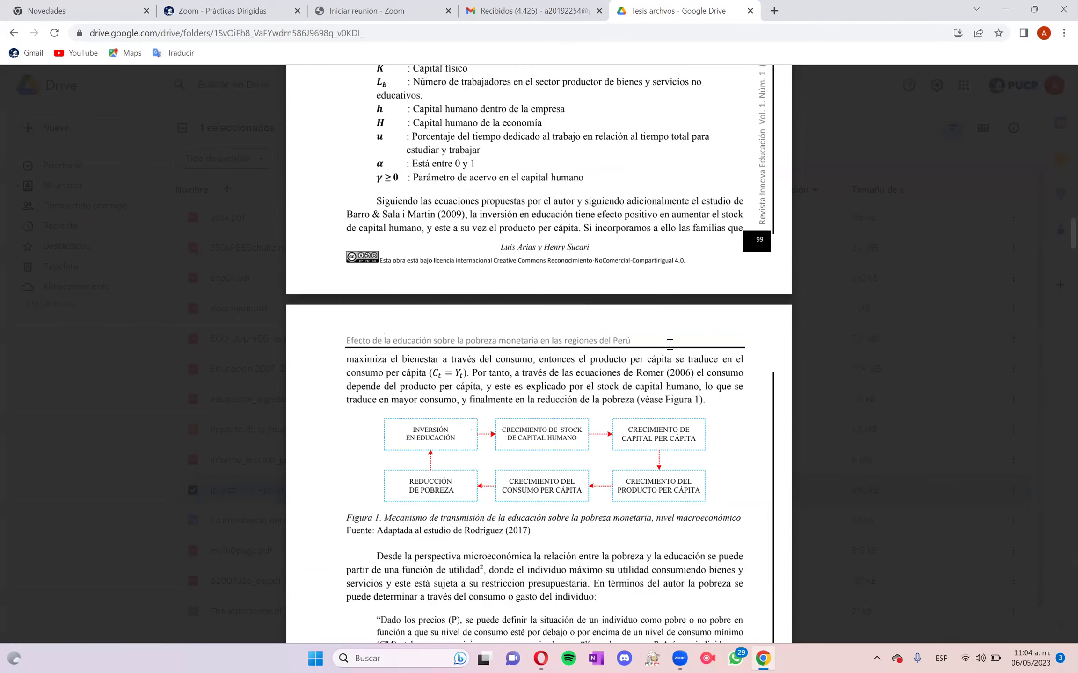
{"action": "scroll", "coordinate": [650, 340], "scroll_direction": "down", "scroll_amount": 4}
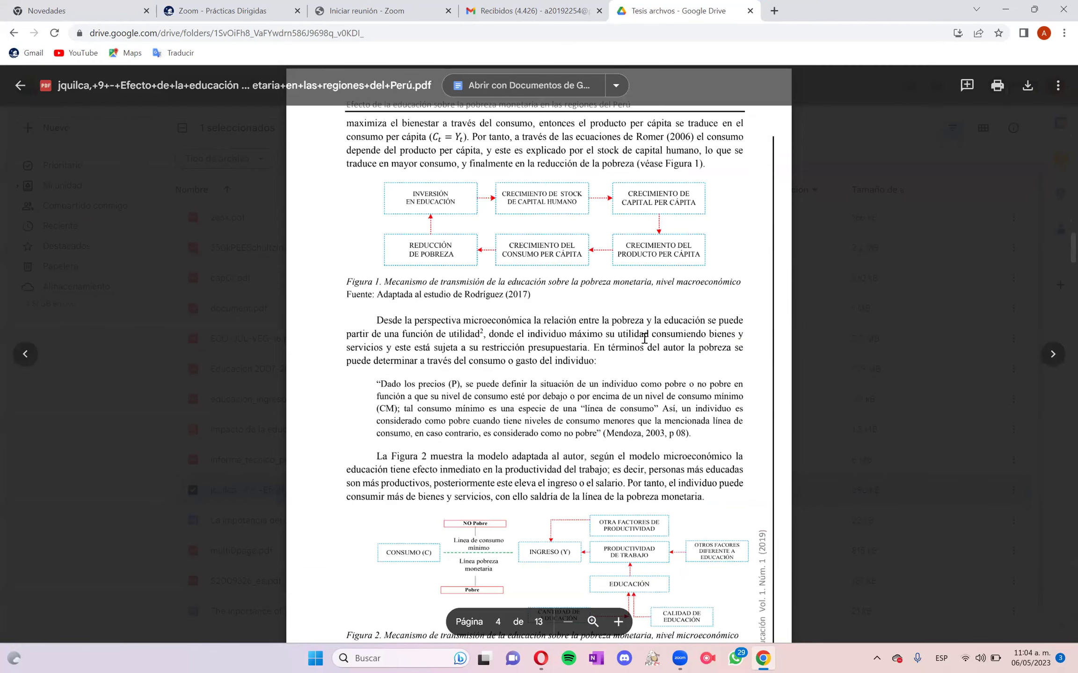
{"action": "scroll", "coordinate": [392, 206], "scroll_direction": "down", "scroll_amount": 15}
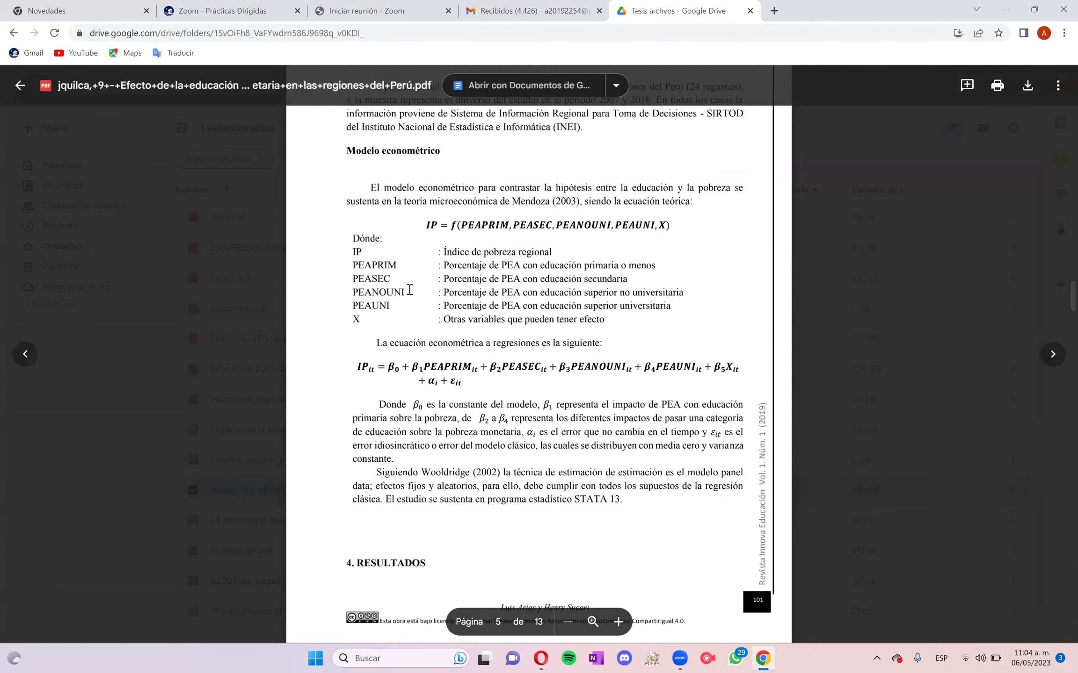
{"action": "scroll", "coordinate": [409, 290], "scroll_direction": "up", "scroll_amount": 2}
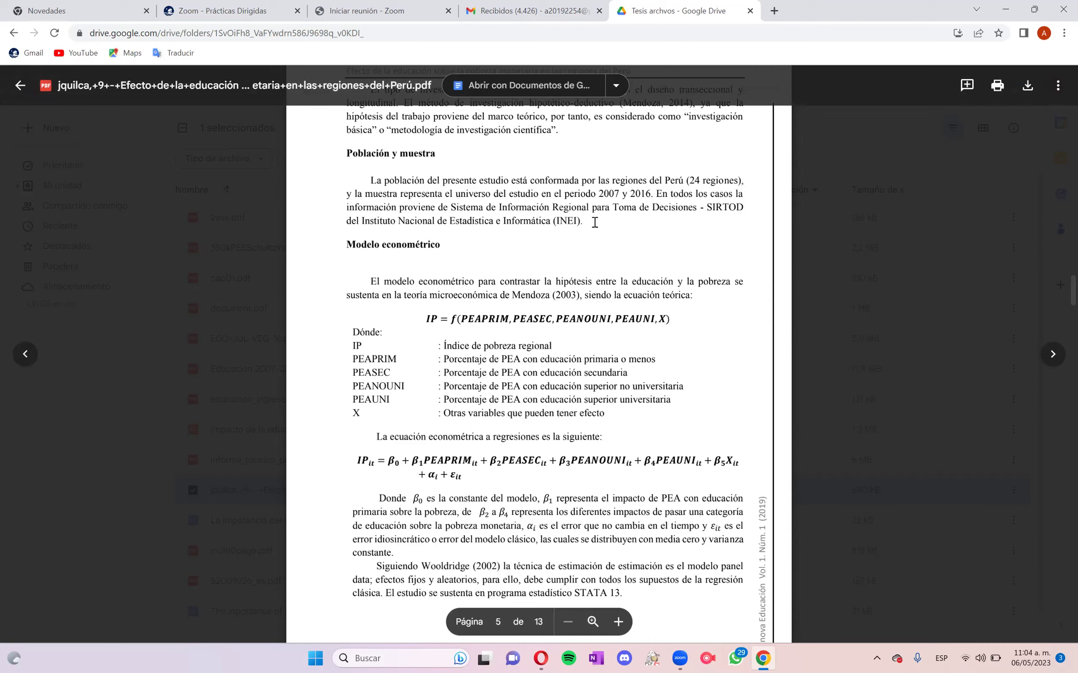
Step: Examine the SIRTOD/INEI data source of the sample and the PEAPRIM and PEANOUNI variables in the theoretical poverty equation, highlighting each briefly
{"action": "left_click_drag", "start_coordinate": [477, 212], "coordinate": [591, 224]}
{"action": "left_click", "coordinate": [573, 230]}
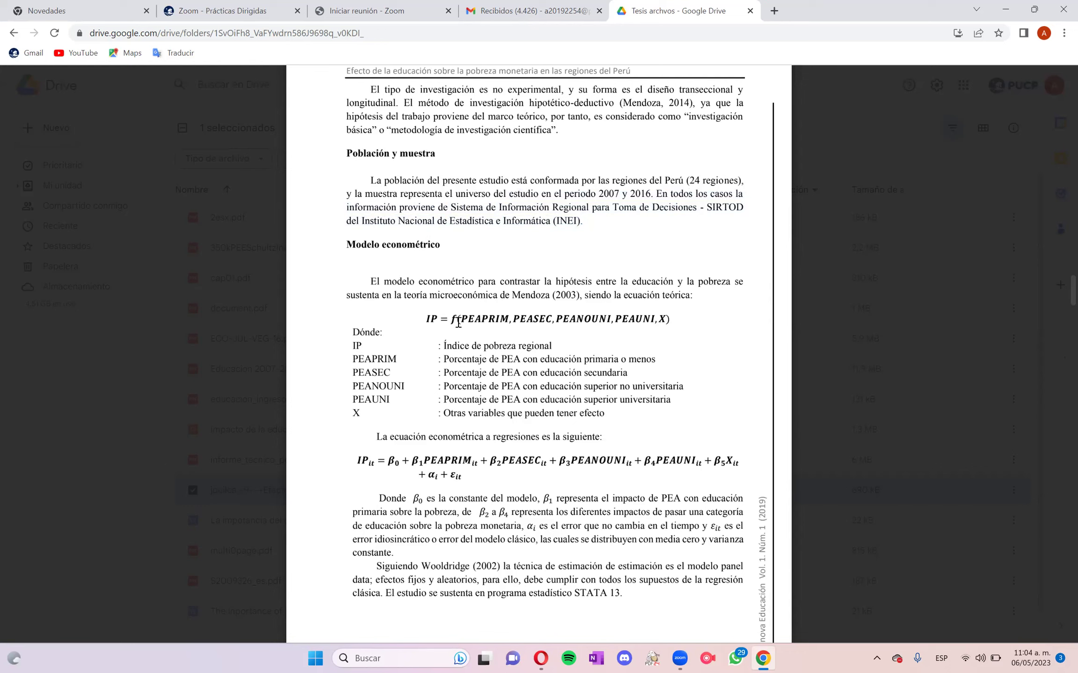
{"action": "double_click", "coordinate": [484, 319]}
{"action": "left_click", "coordinate": [476, 320]}
{"action": "double_click", "coordinate": [563, 319]}
{"action": "left_click", "coordinate": [567, 322]}
Step: Examine the econometric regression equation, briefly highlighting the β5 coefficient of X and the PEANOUNI term
{"action": "scroll", "coordinate": [416, 369], "scroll_direction": "down", "scroll_amount": 1}
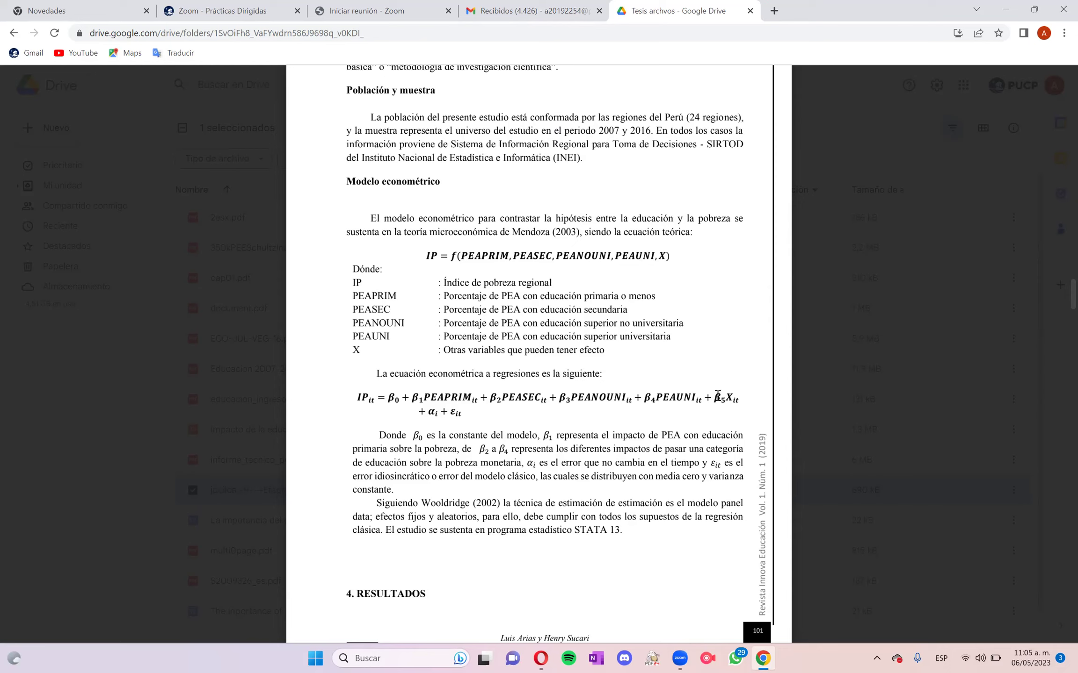
{"action": "double_click", "coordinate": [718, 398]}
{"action": "left_click", "coordinate": [712, 408]}
{"action": "double_click", "coordinate": [603, 398]}
{"action": "left_click", "coordinate": [623, 398]}
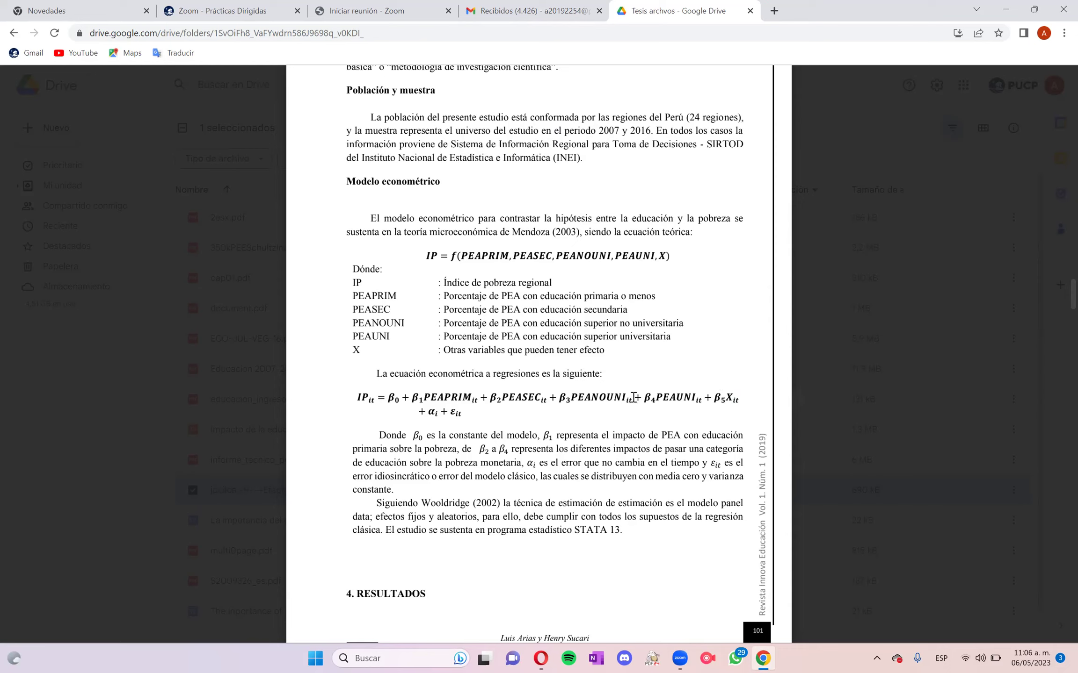